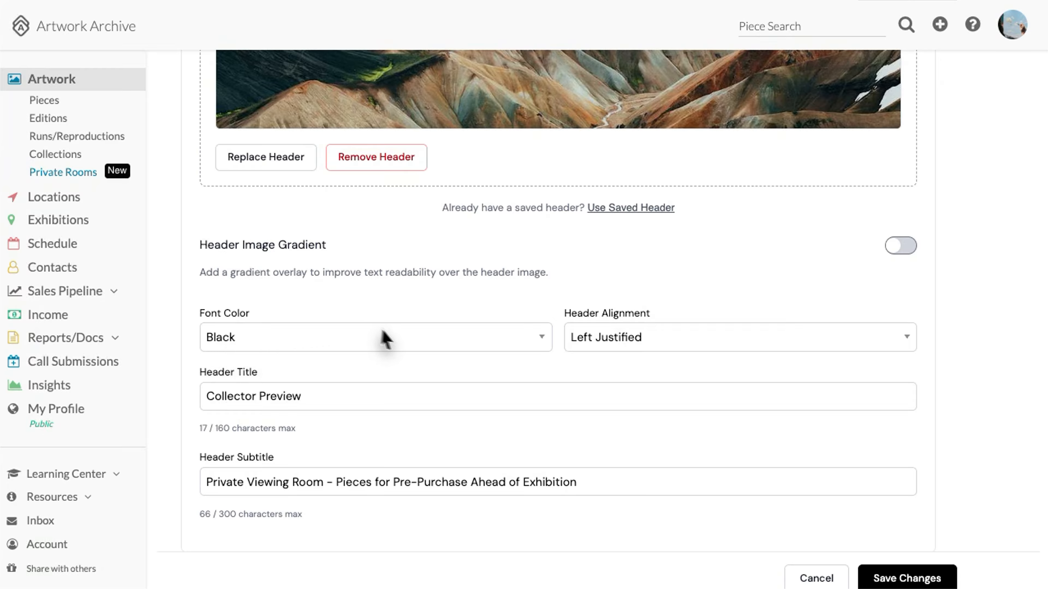
Make the room header text white and centered
click(525, 342)
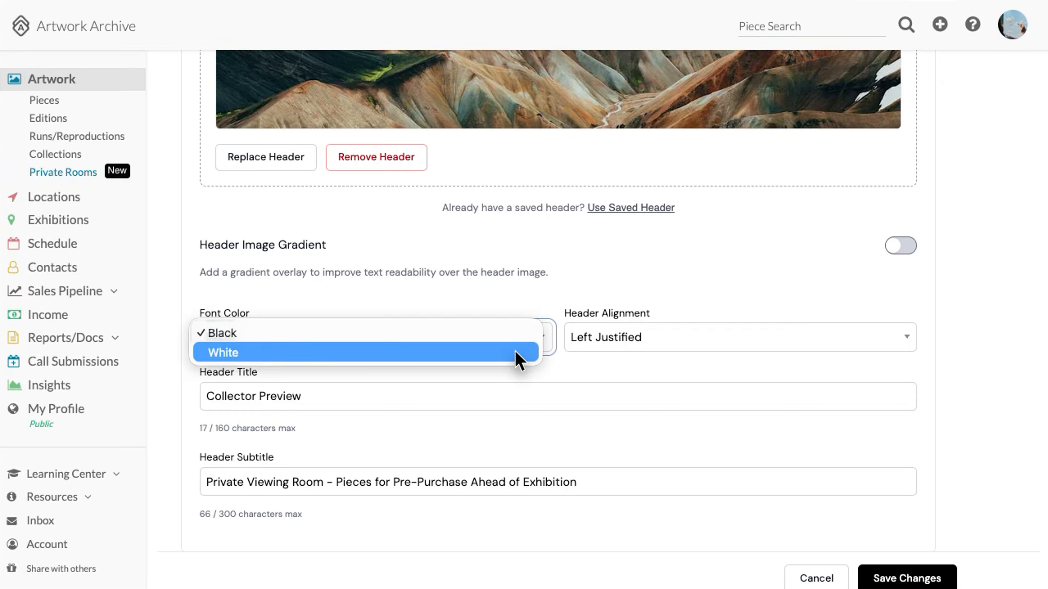
click(514, 355)
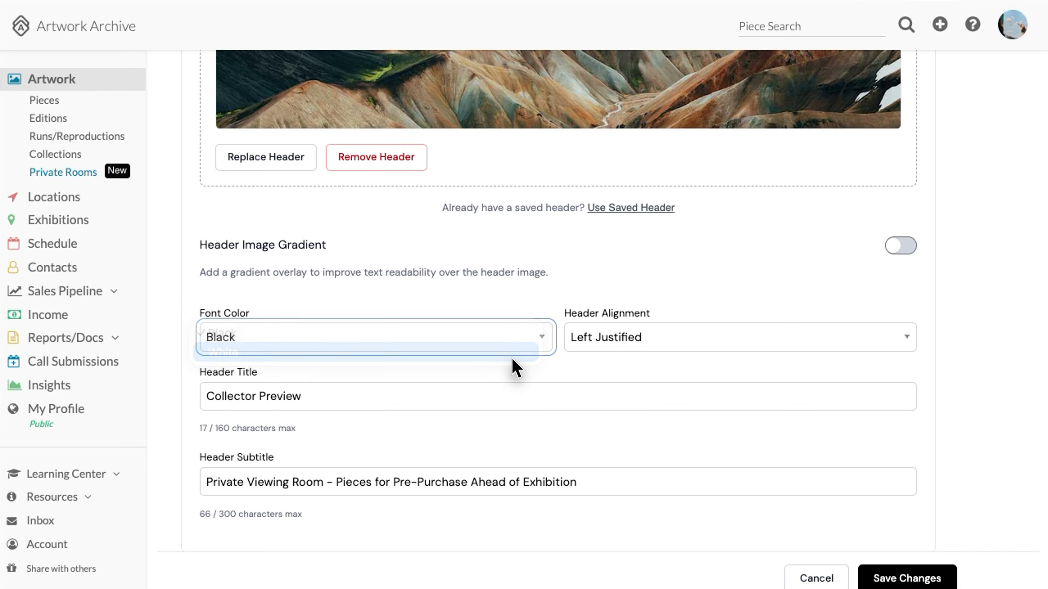
click(675, 333)
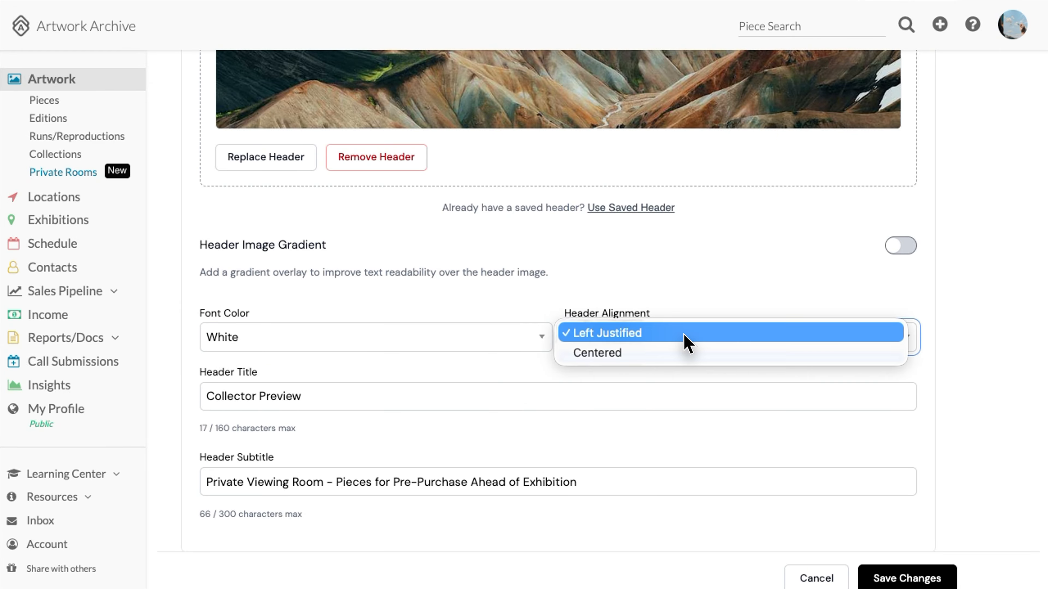
click(677, 350)
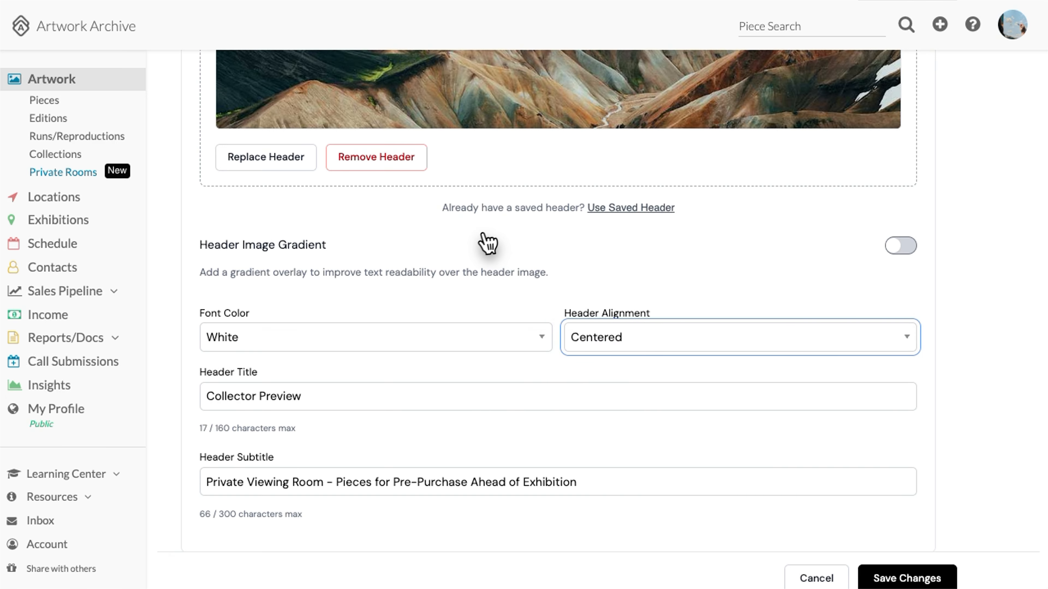
Switch on the Header Image Gradient overlay
click(904, 247)
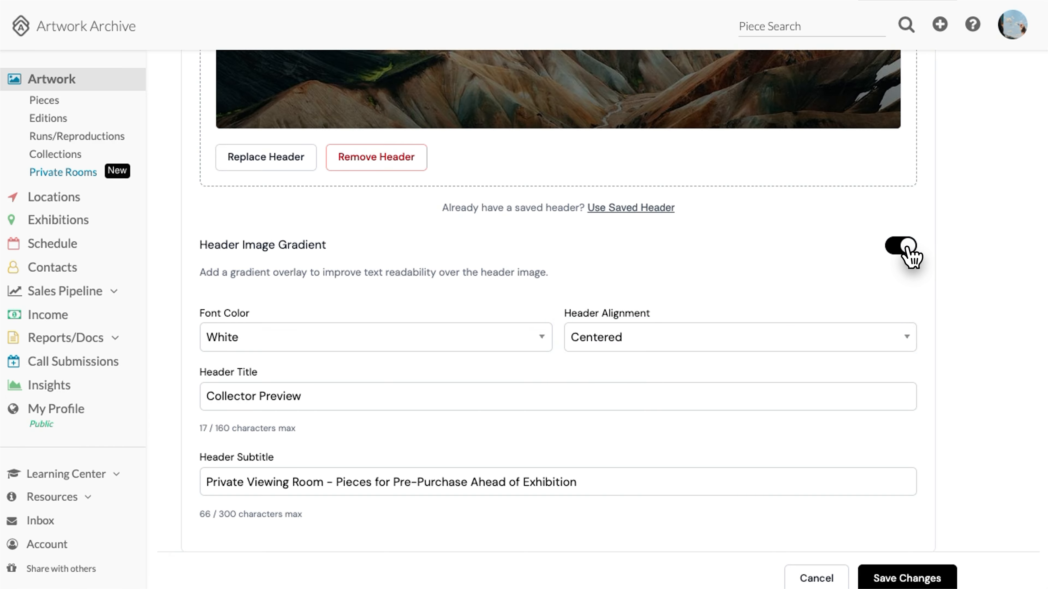
scroll(821, 257, up, 5)
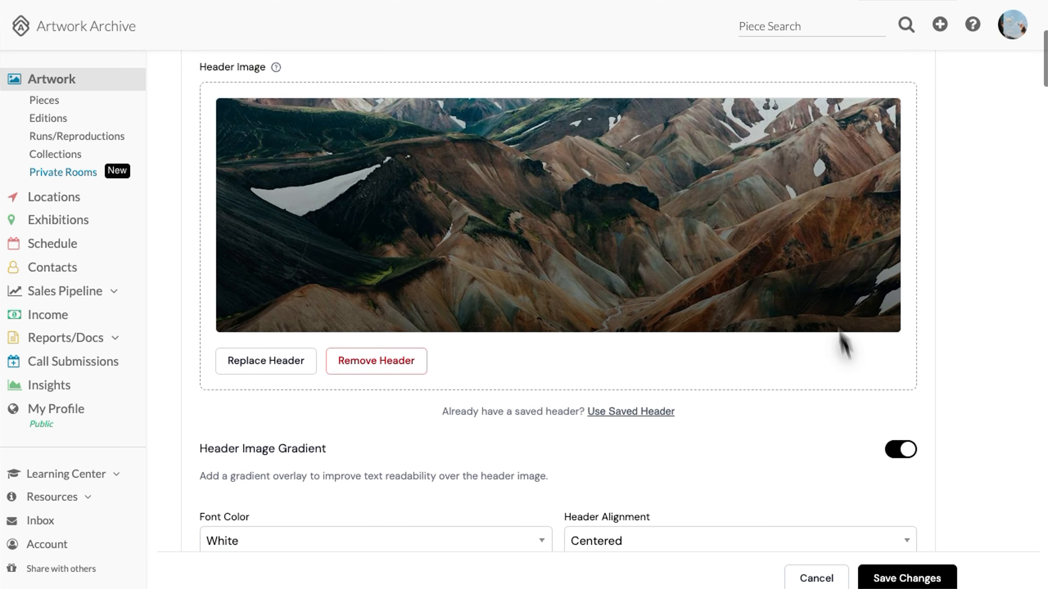
click(900, 450)
click(901, 450)
Turn off the header gradient, bold 'Exclusive Collector Preview', and put 'This private' on its own line
click(901, 451)
scroll(899, 450, down, 12)
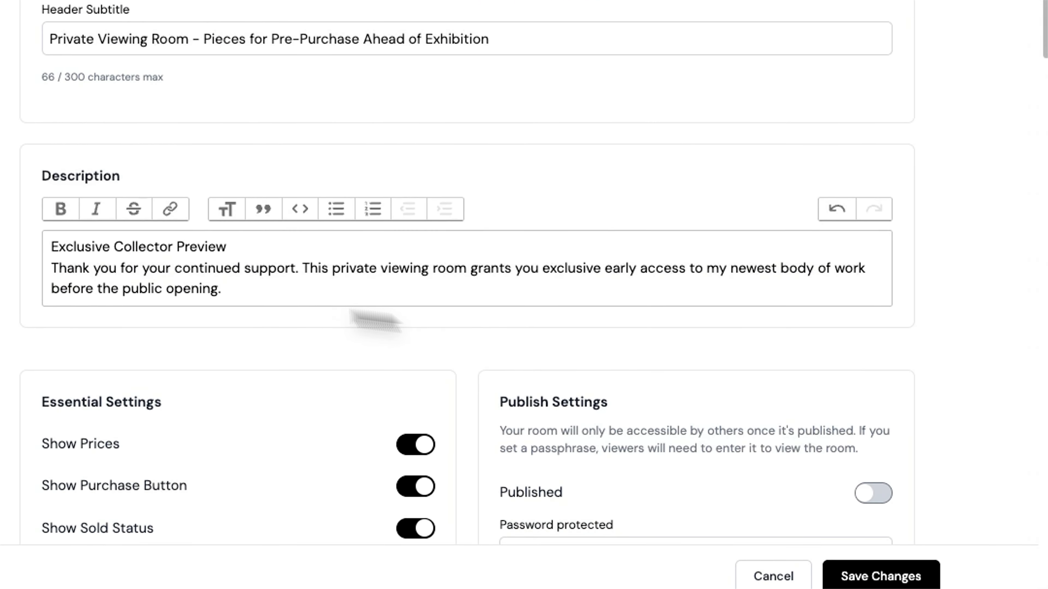
drag(230, 245, 28, 235)
click(50, 204)
click(155, 285)
click(293, 264)
key(Return)
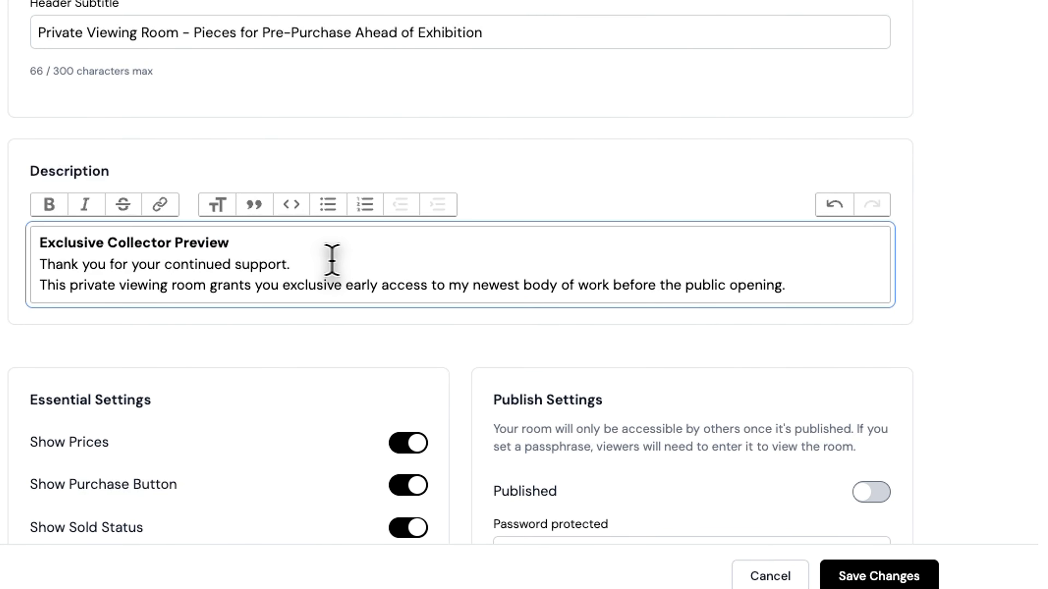
click(798, 285)
text(Acquisitions & Logistics Works are available to pre-purchase and reserve today. To maintain the integrity of the exhibition, acquired pieces will remain on view for the duration of the show, with shipping or pickup arranged immediately afterward.)
Bold the 'Acquisitions & Logistics' heading, italicize 'Thank you!', and save the room
drag(204, 327, 40, 327)
triple_click(176, 326)
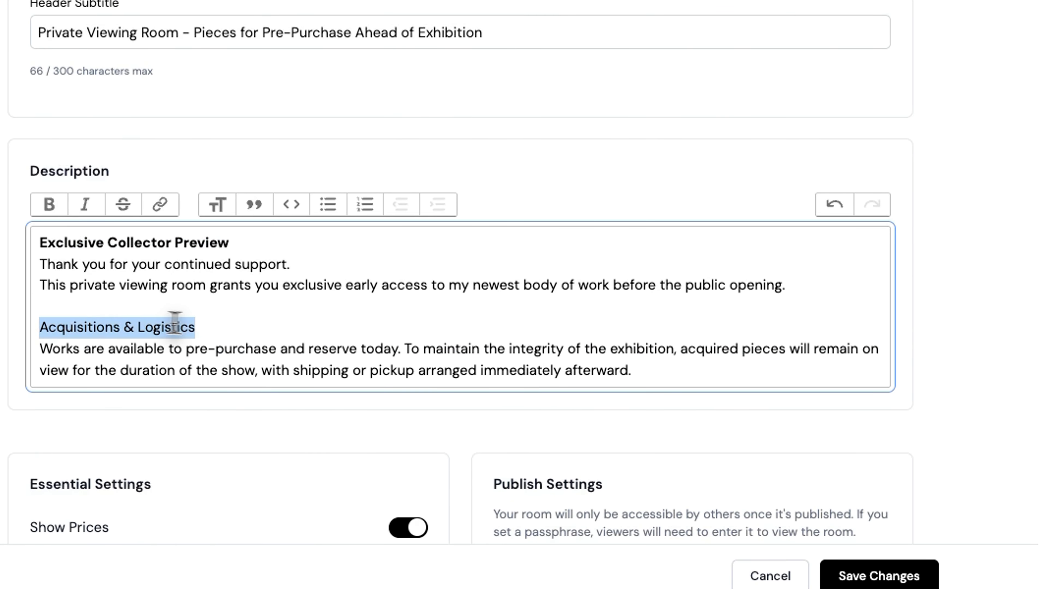
click(50, 205)
click(277, 349)
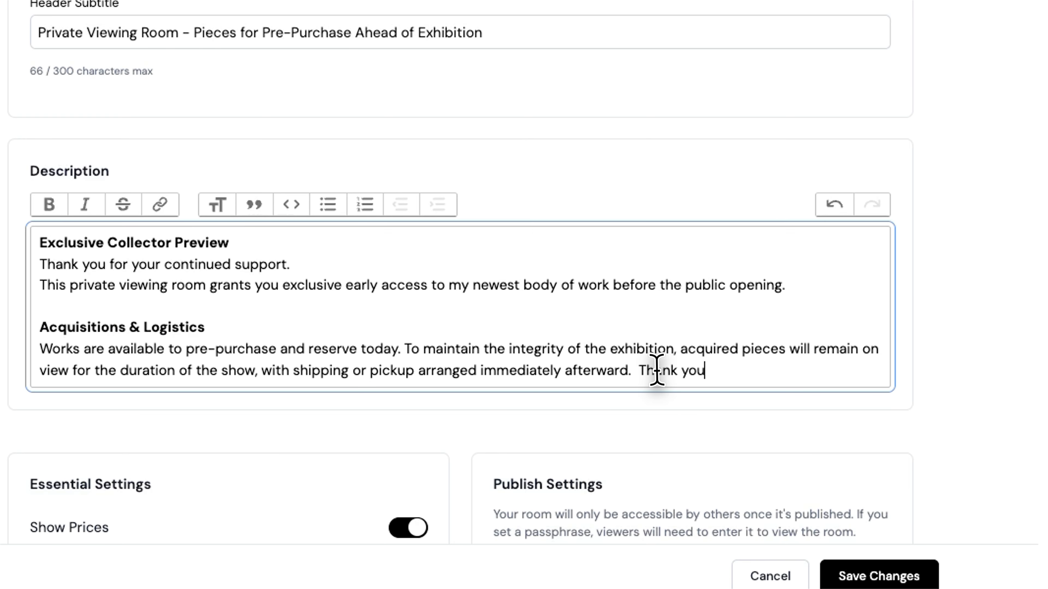
drag(707, 370, 638, 370)
click(84, 204)
scroll(685, 386, up, 3)
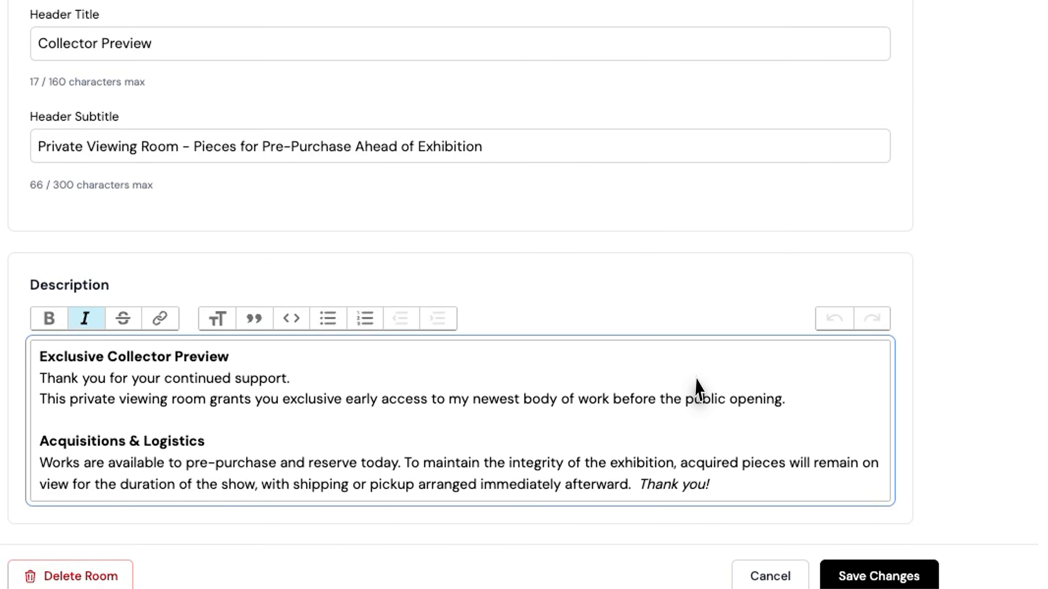
click(871, 575)
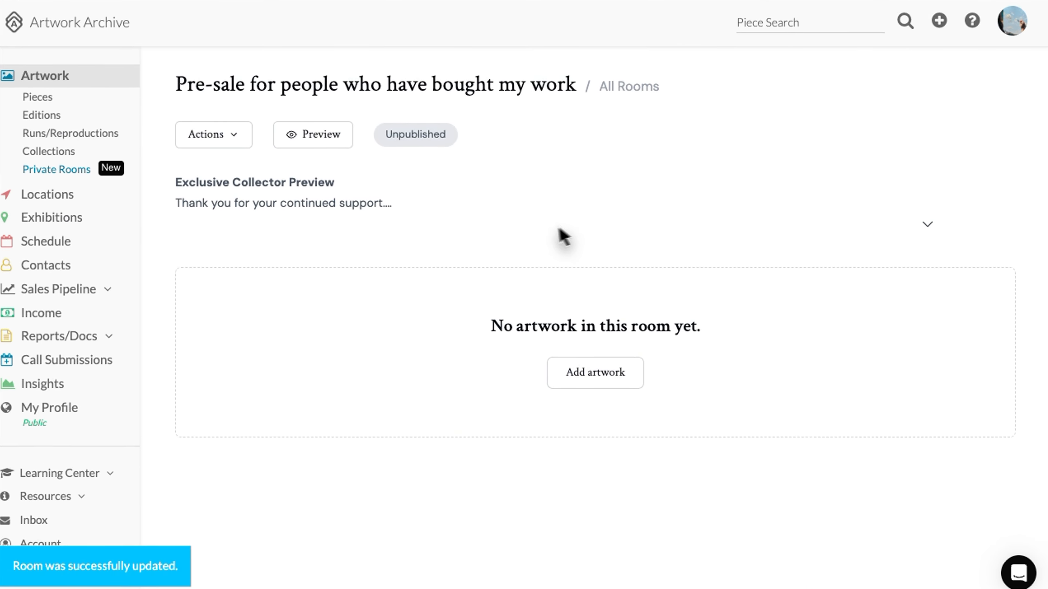
Preview the Collector Preview room and scroll through its header and formatted description
click(284, 116)
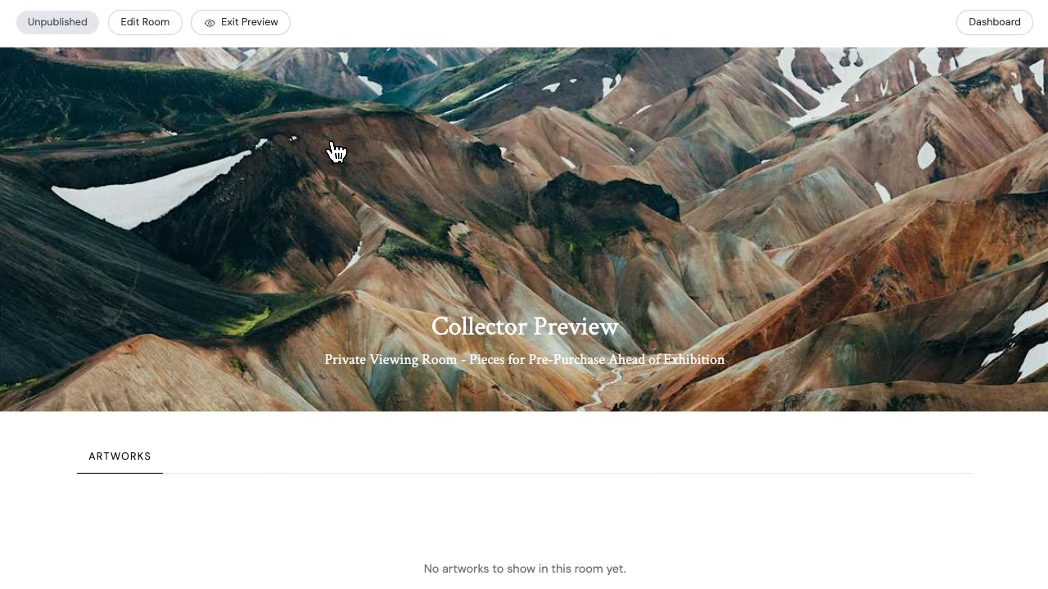
scroll(293, 290, down, 5)
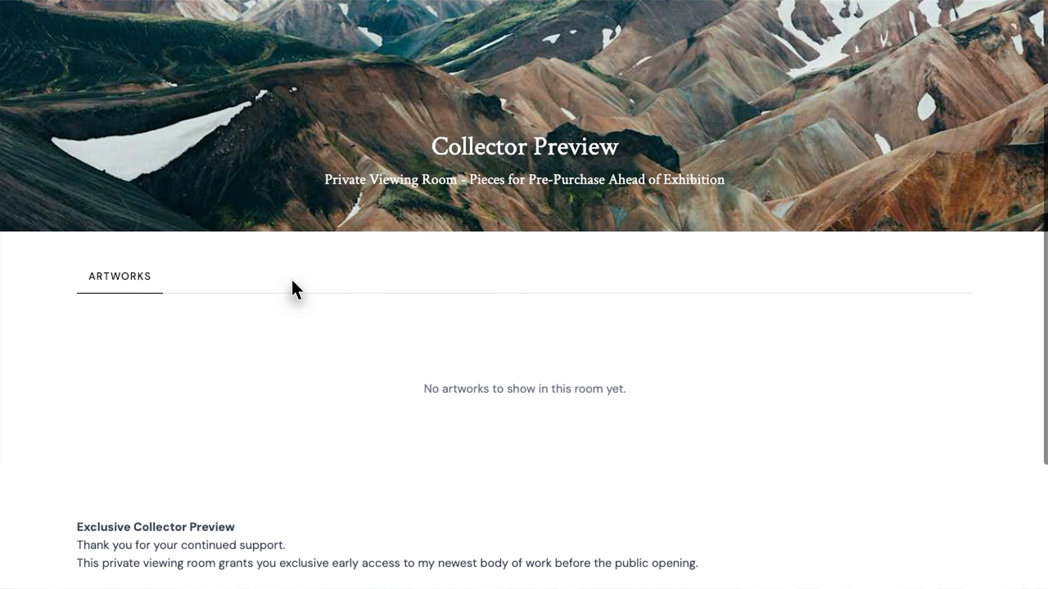
scroll(293, 291, down, 3)
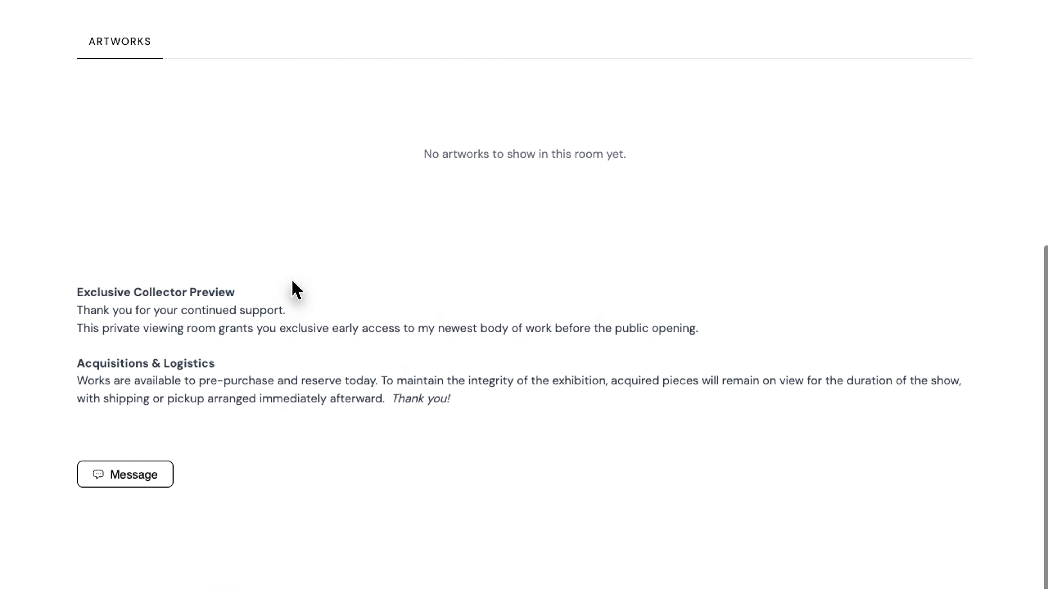
scroll(293, 290, up, 5)
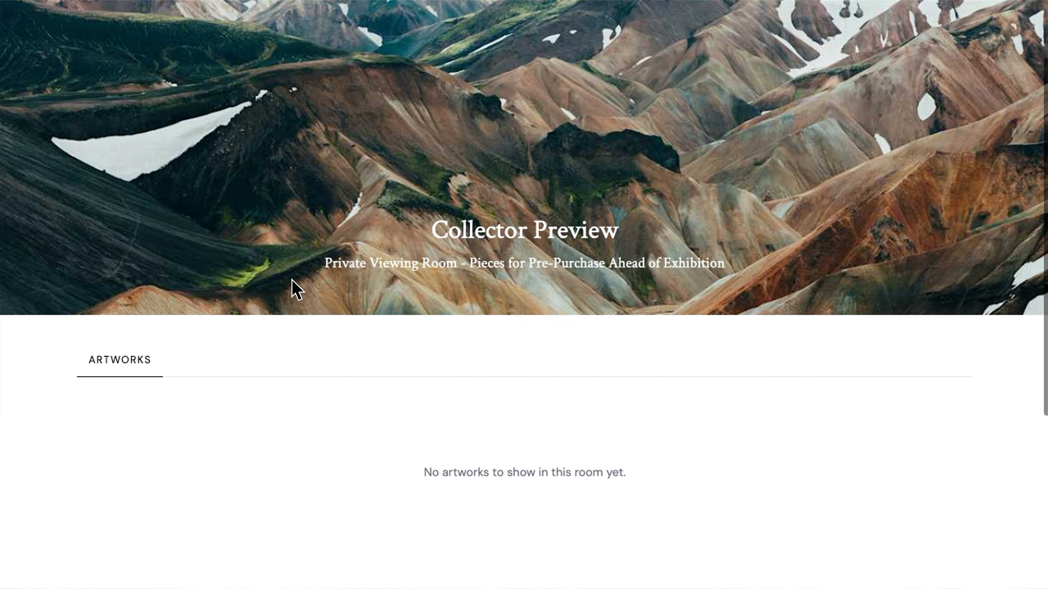
scroll(282, 263, up, 2)
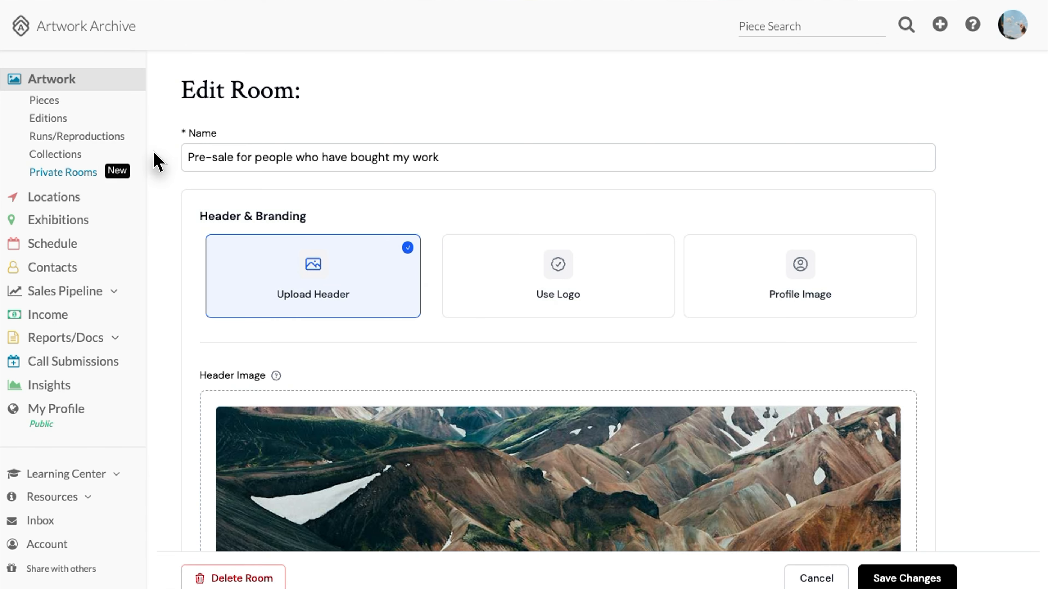
scroll(176, 282, down, 4)
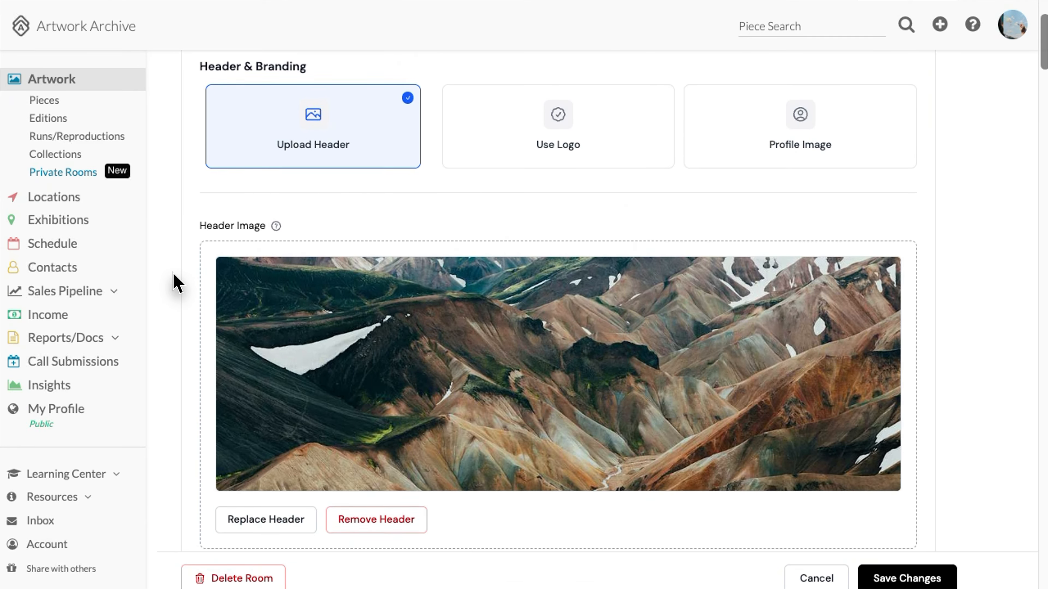
scroll(173, 272, down, 8)
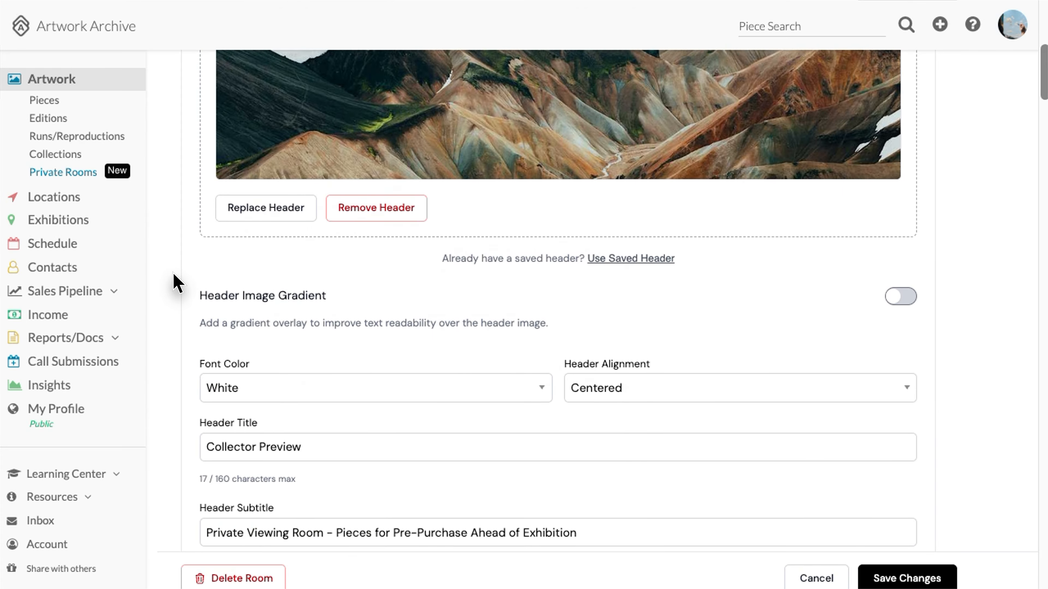
scroll(173, 273, down, 7)
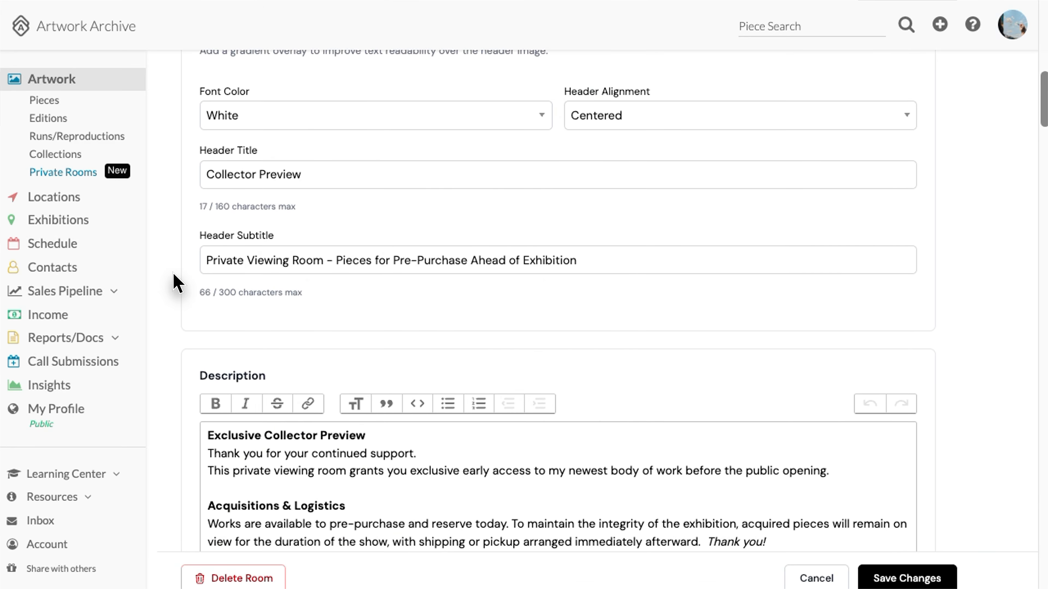
scroll(172, 272, down, 10)
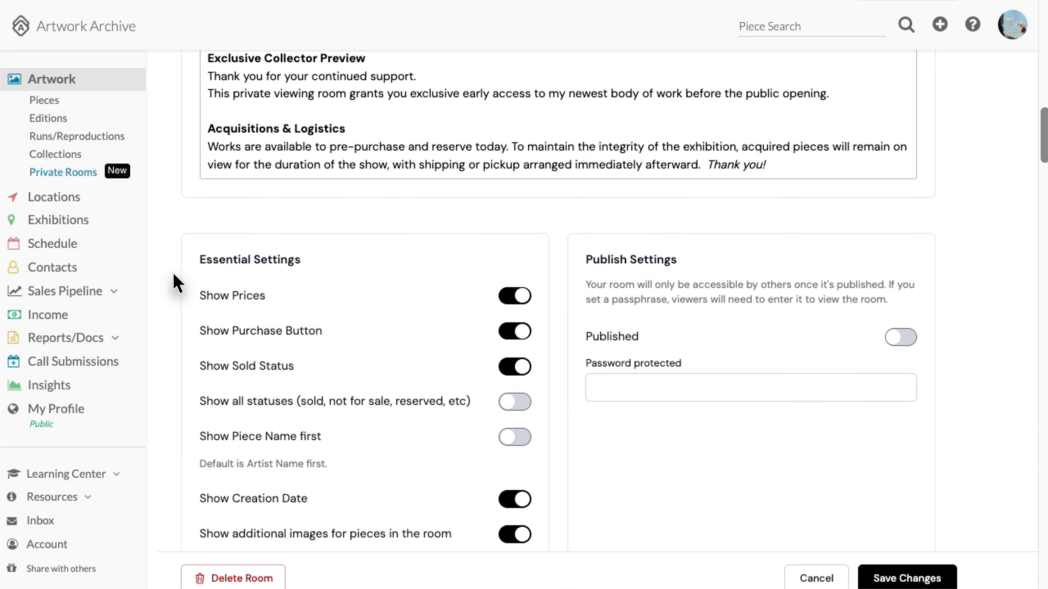
scroll(172, 273, down, 1)
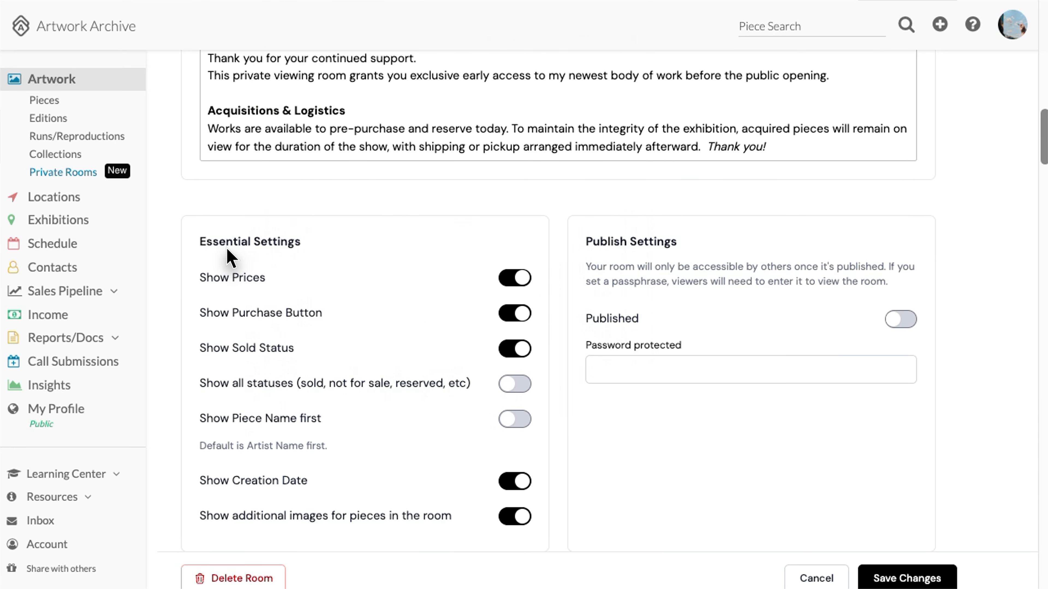
scroll(211, 302, down, 2)
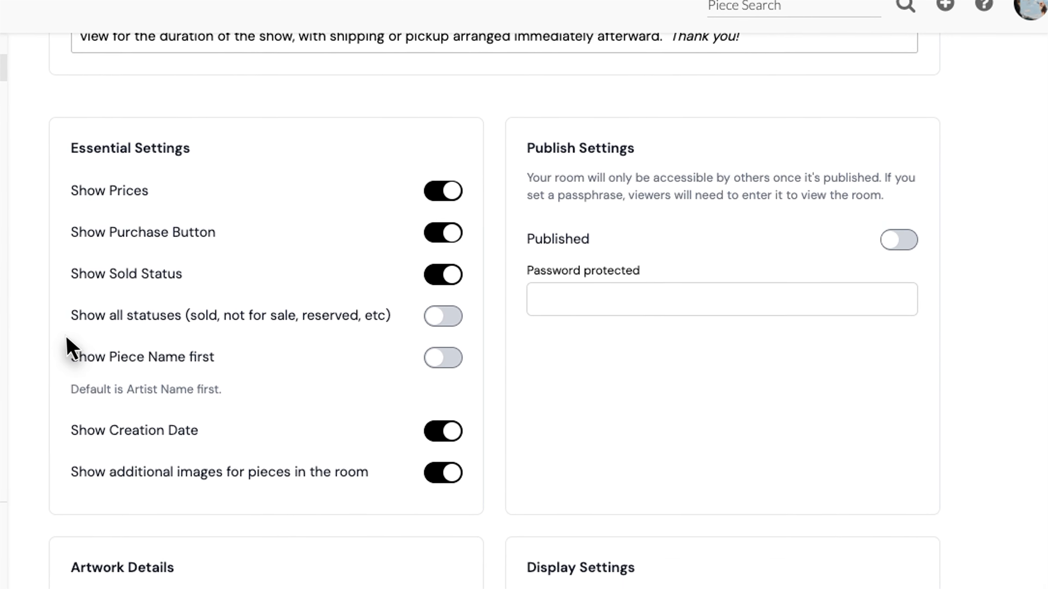
scroll(66, 335, down, 5)
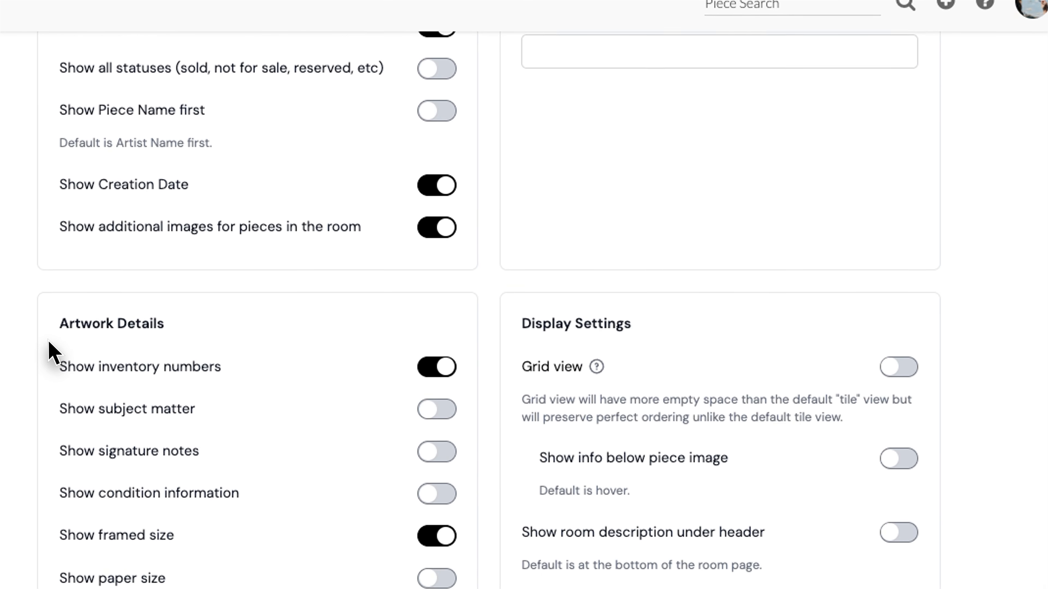
scroll(49, 352, down, 8)
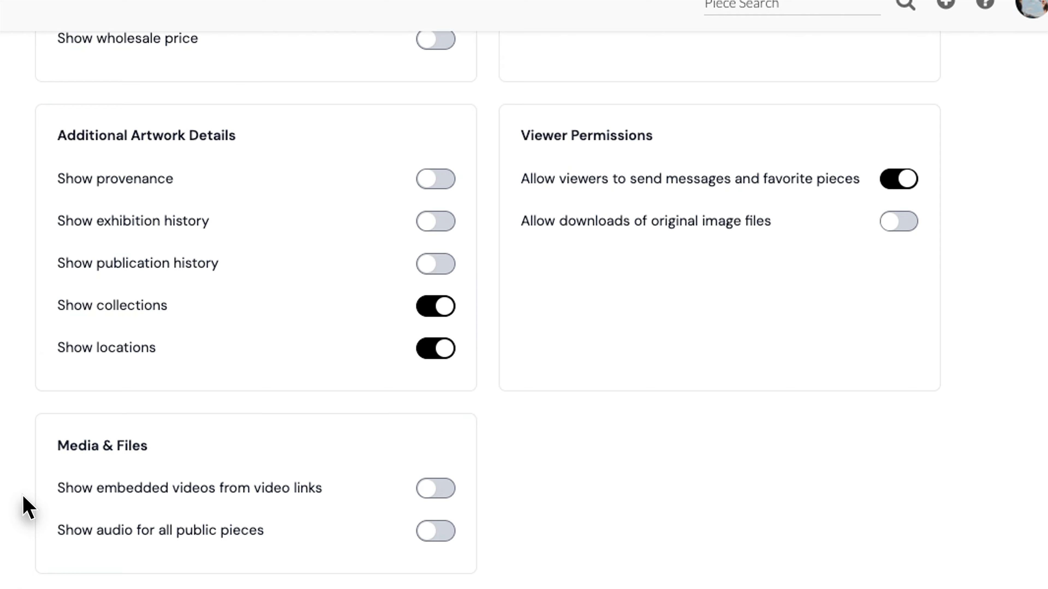
scroll(25, 504, down, 5)
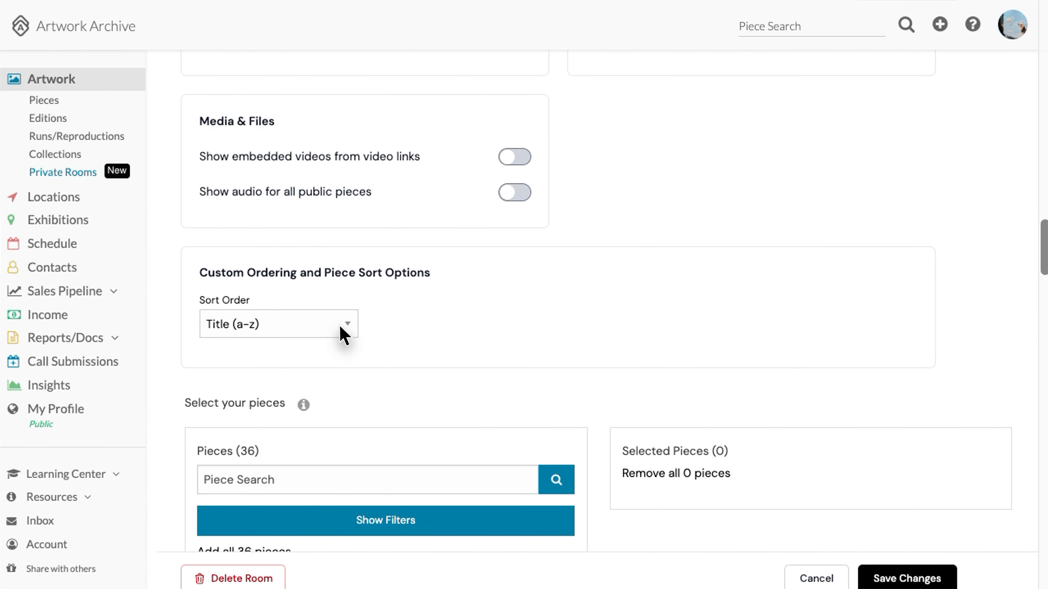
Keep the piece list sorted by Title (a-z)
click(340, 326)
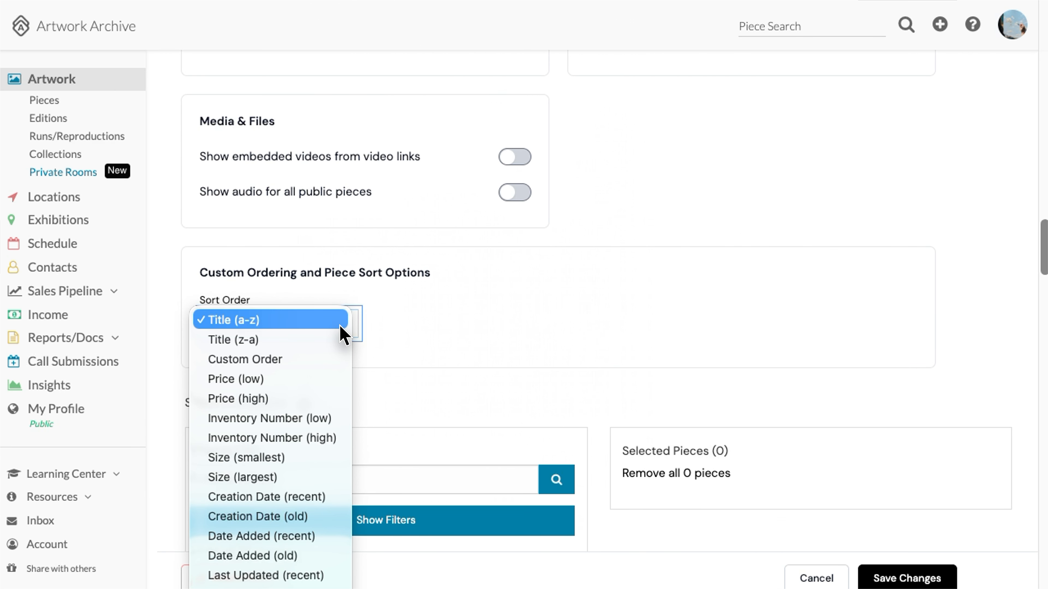
click(337, 322)
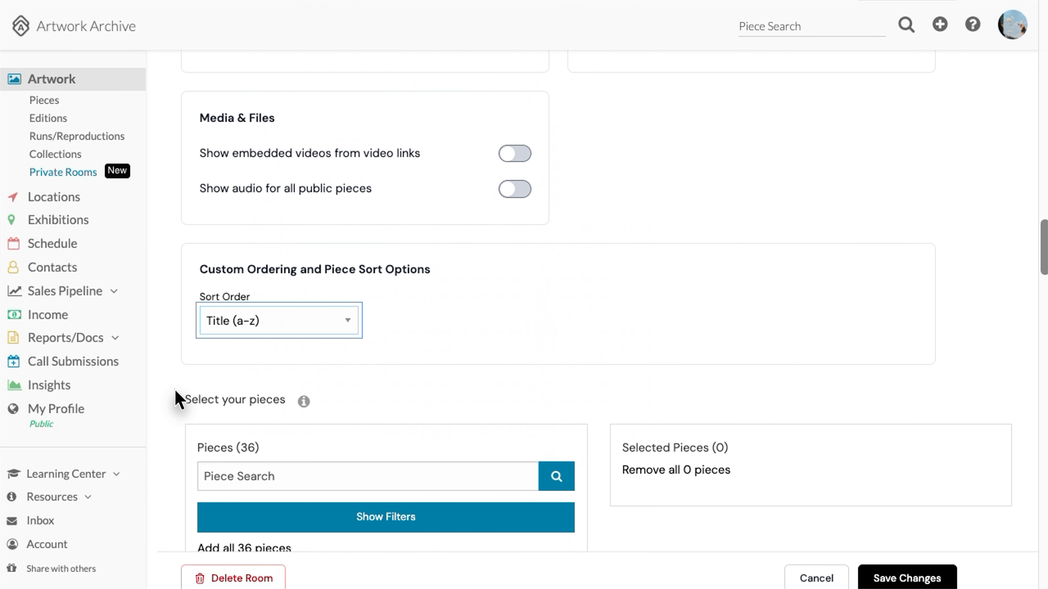
scroll(177, 392, down, 5)
scroll(176, 400, down, 2)
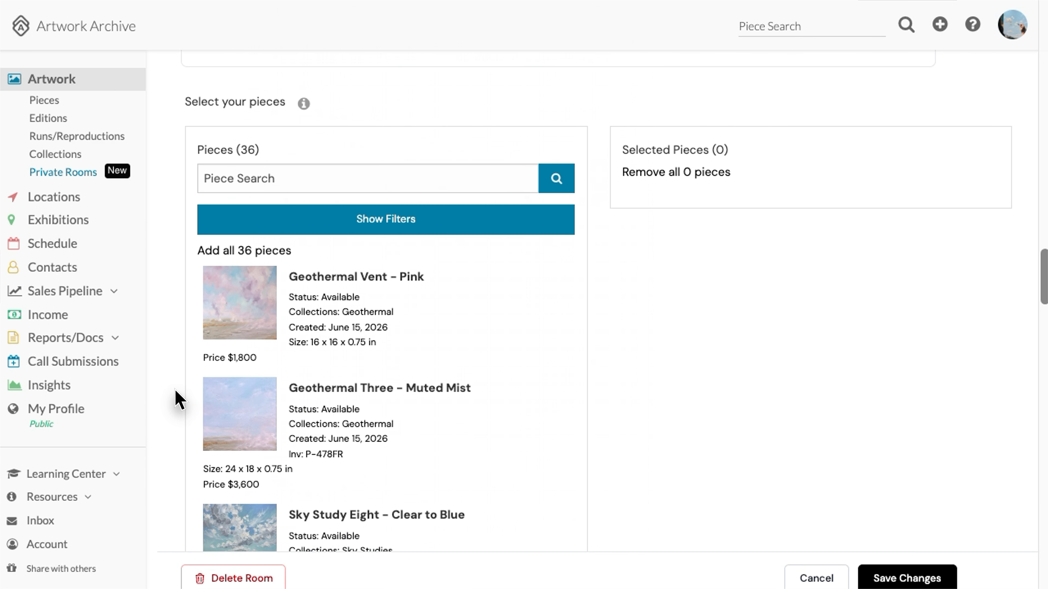
Add Geothermal Vent – Pink to the room, and remove Sky Study Eight – Clear to Blue after adding it
click(420, 327)
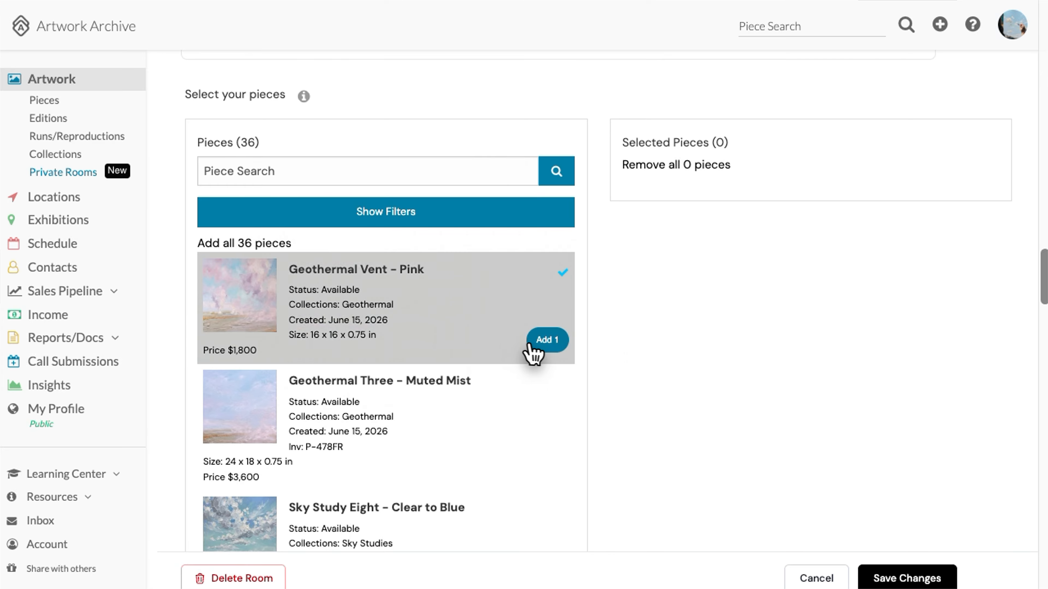
click(553, 346)
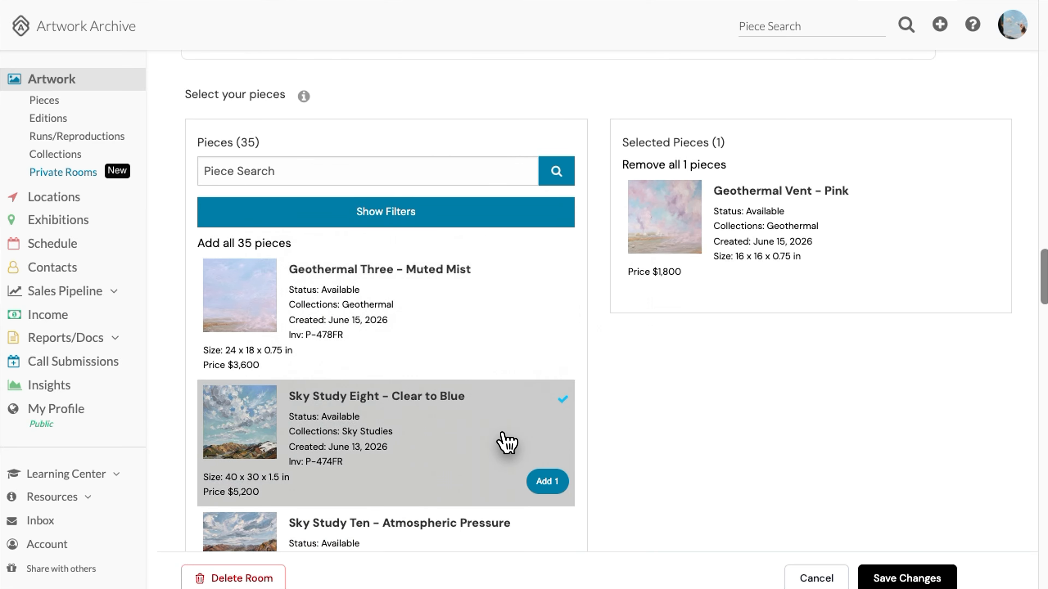
click(547, 481)
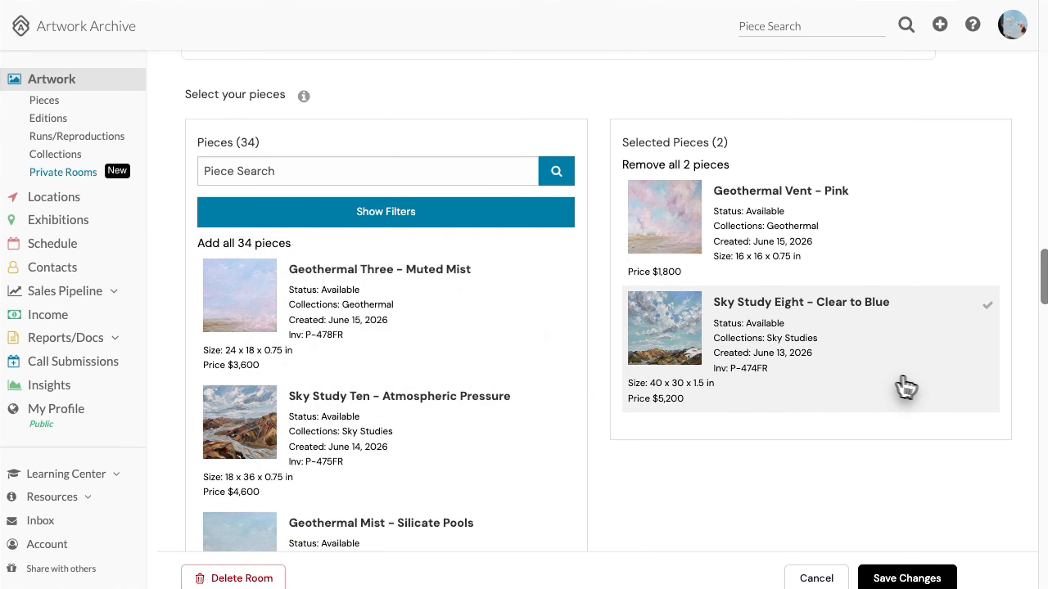
click(905, 388)
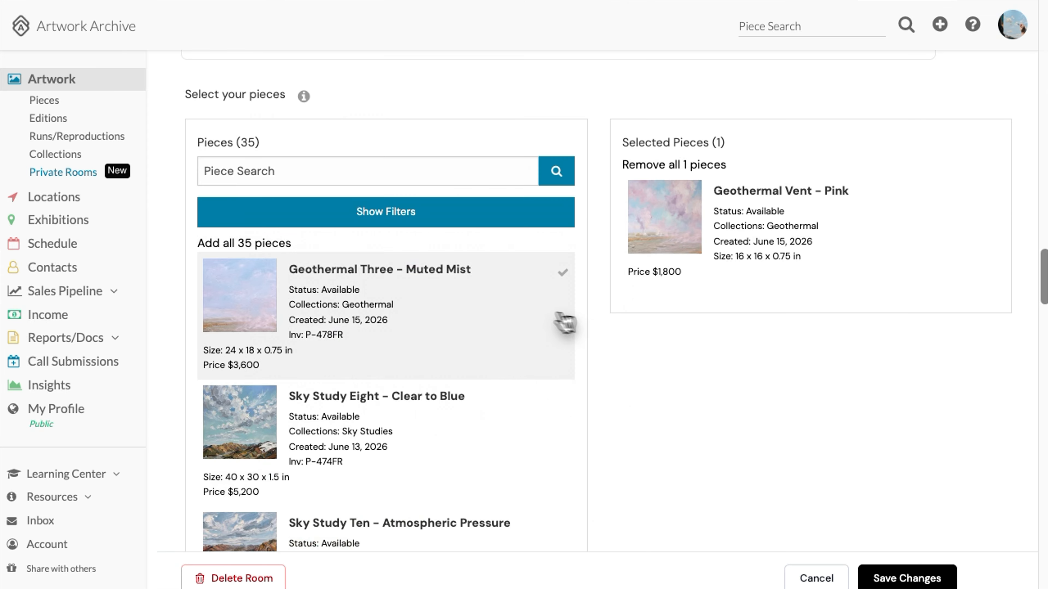
scroll(519, 323, down, 10)
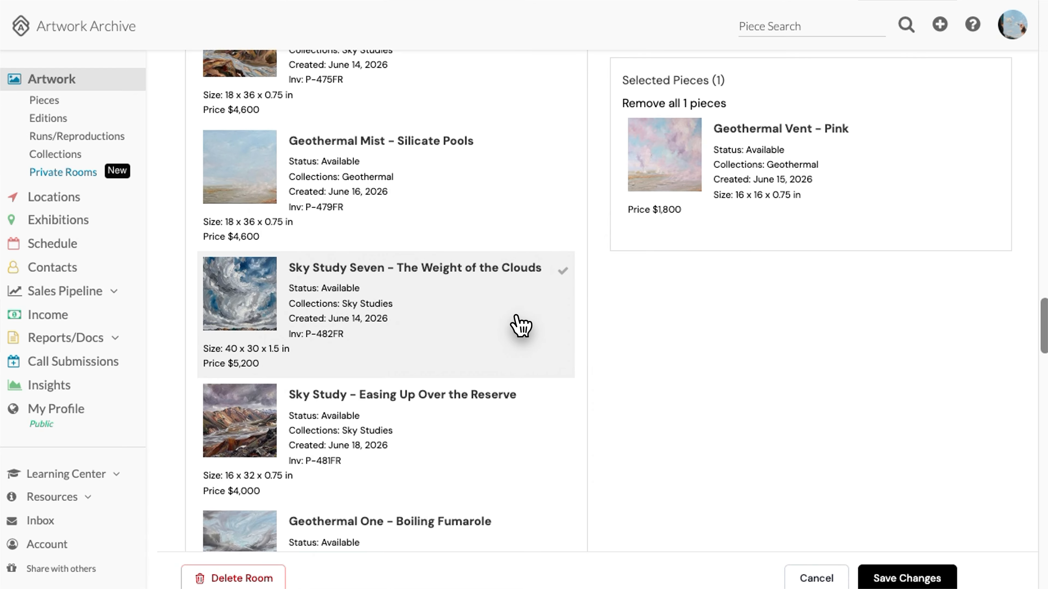
scroll(521, 326, down, 10)
scroll(520, 326, up, 8)
scroll(520, 324, up, 10)
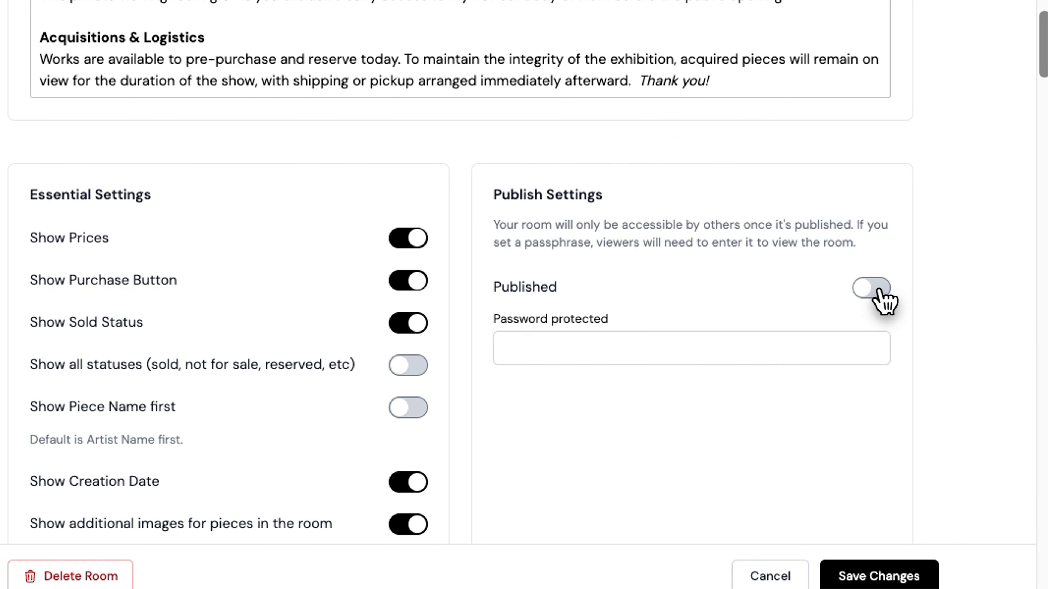
click(609, 346)
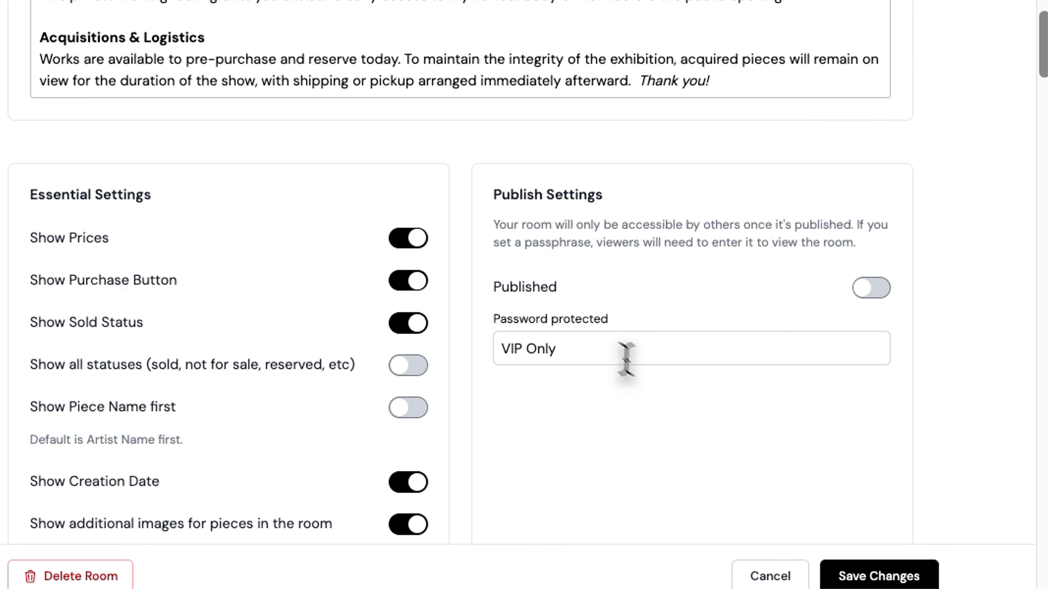
scroll(728, 518, down, 10)
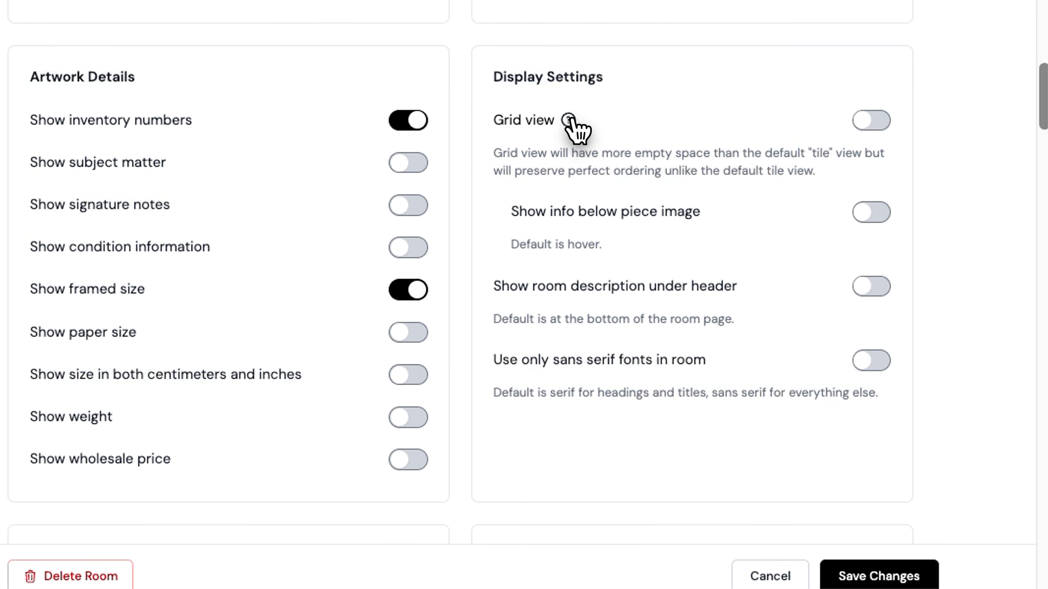
scroll(599, 321, down, 9)
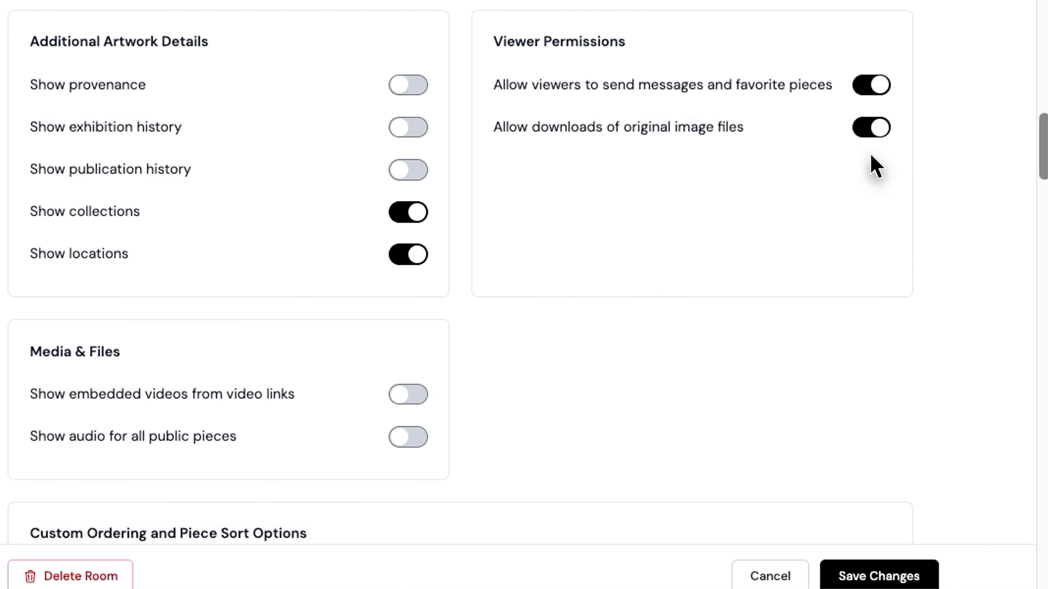
Switch off Allow downloads of original image files
click(875, 129)
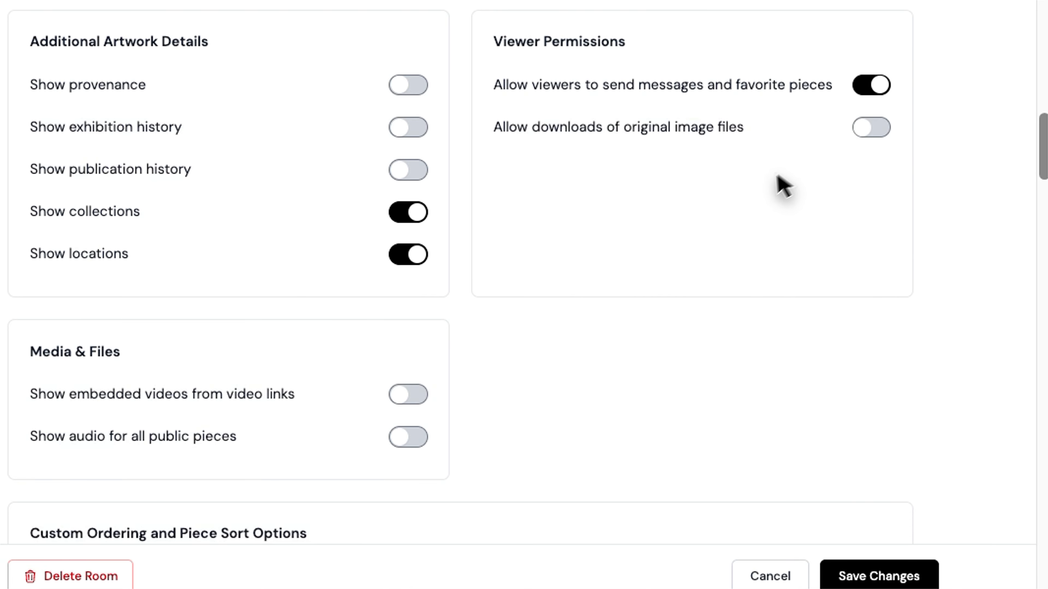
scroll(701, 157, down, 1)
scroll(759, 26, up, 1)
scroll(763, 25, up, 10)
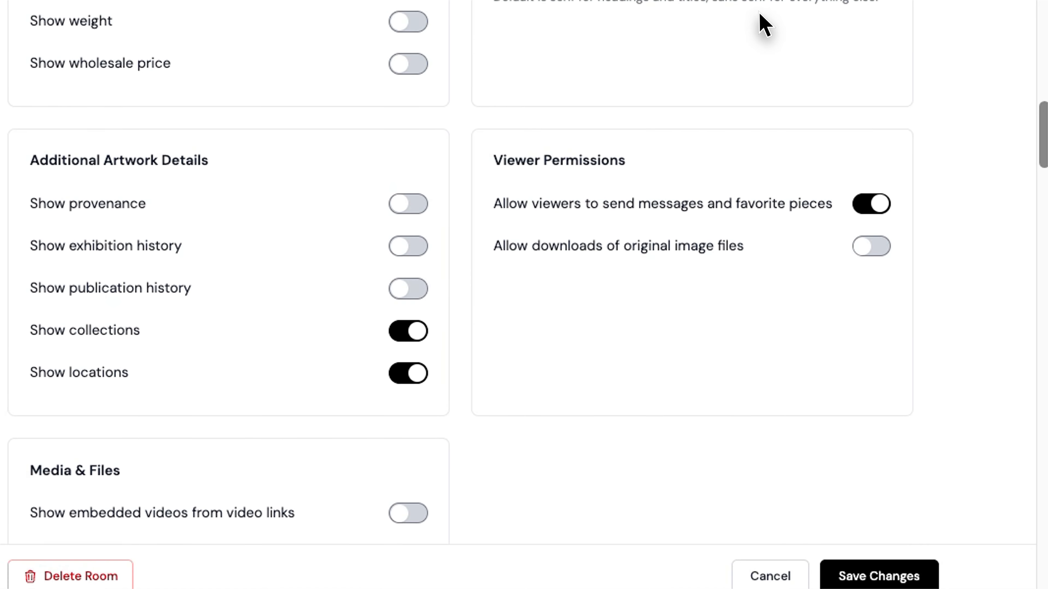
scroll(763, 25, up, 10)
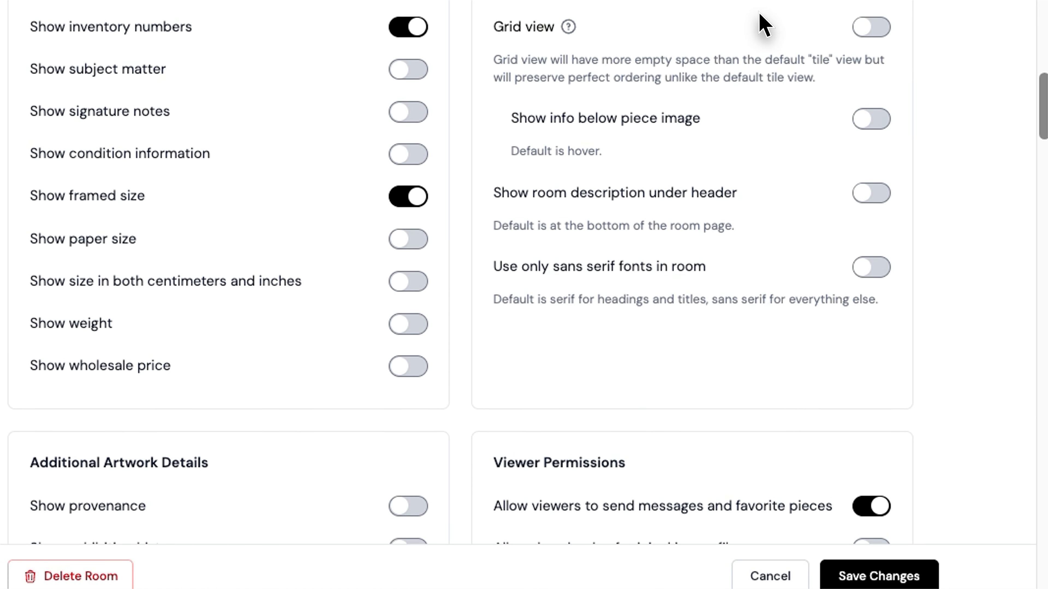
scroll(763, 24, up, 4)
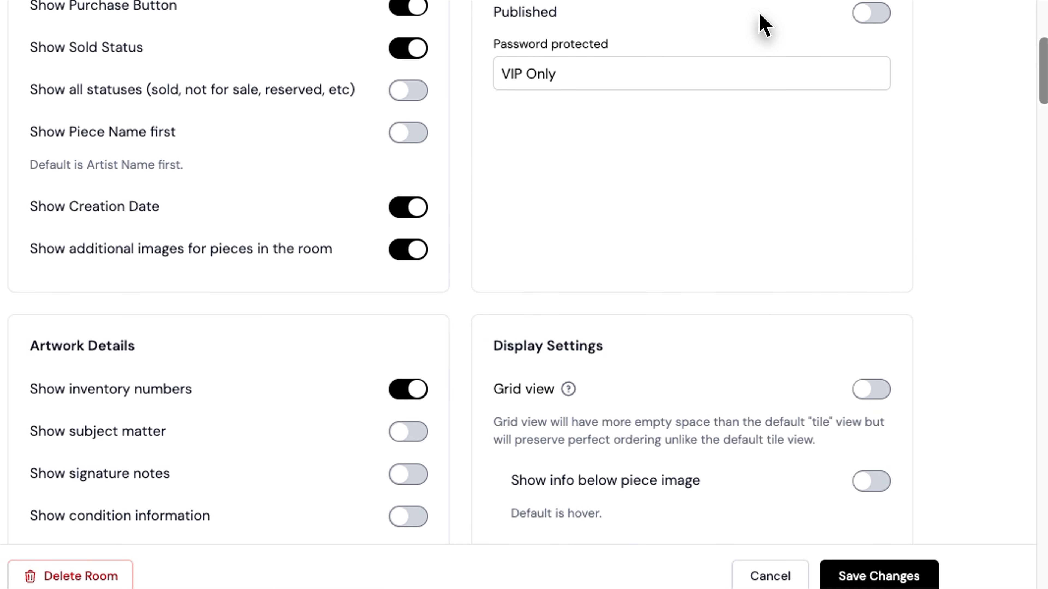
scroll(761, 18, down, 1)
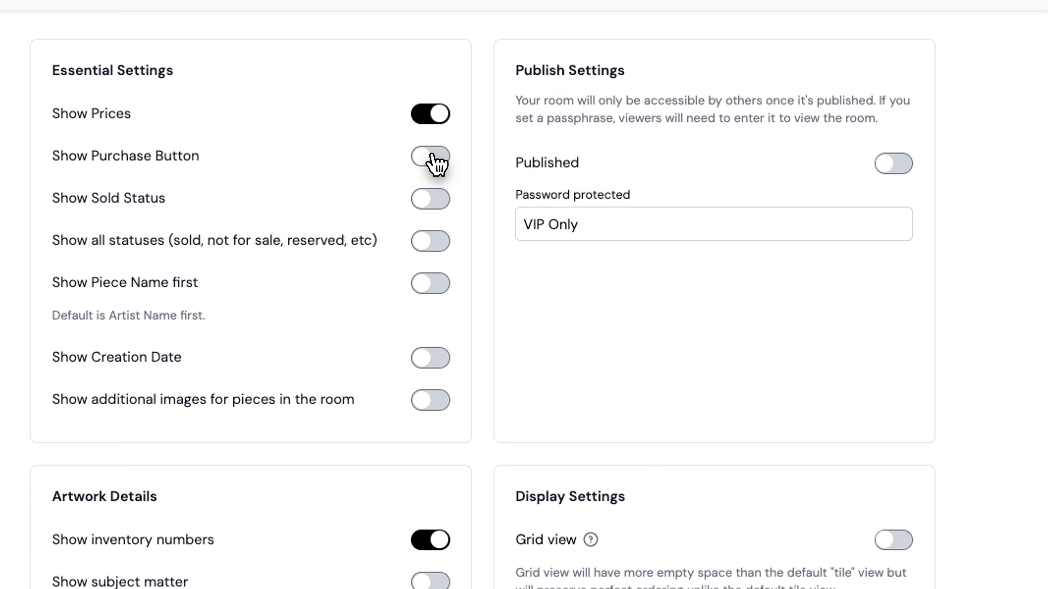
Turn off Show Prices and Show Sold Status, and turn on Show Creation Date and additional images
click(435, 118)
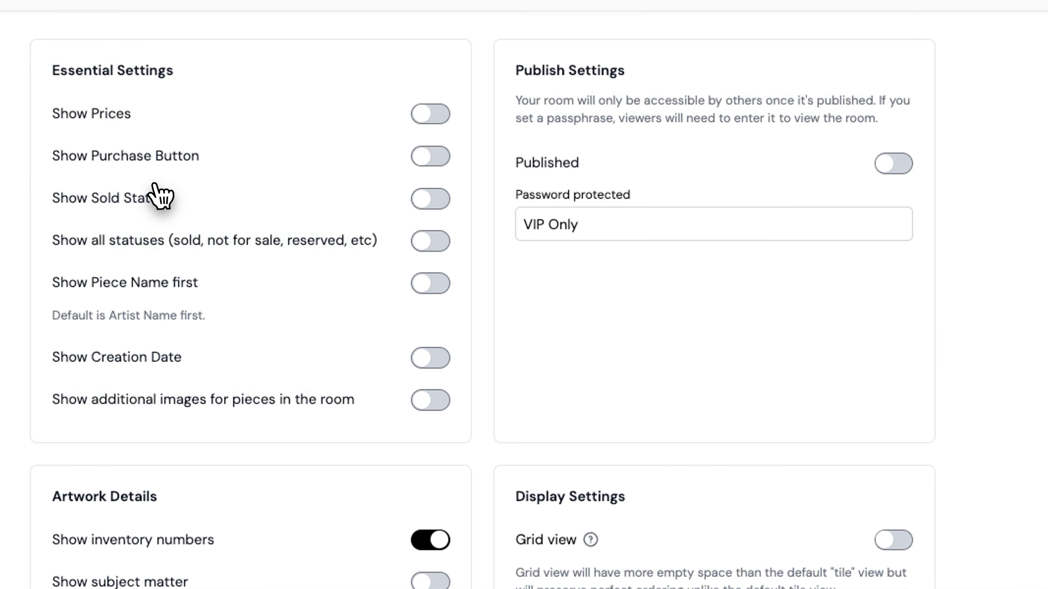
click(438, 201)
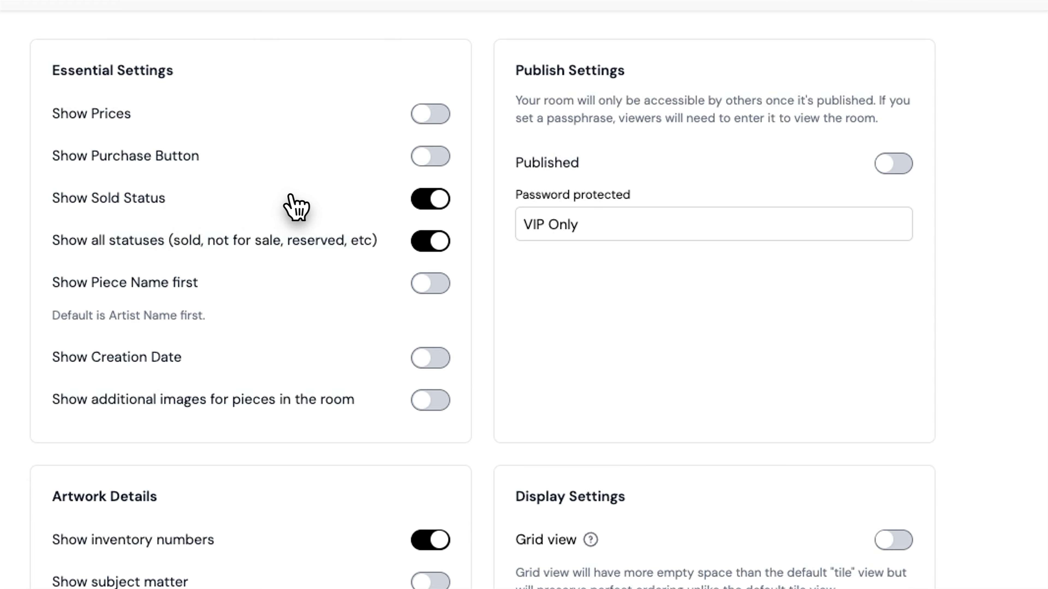
click(427, 202)
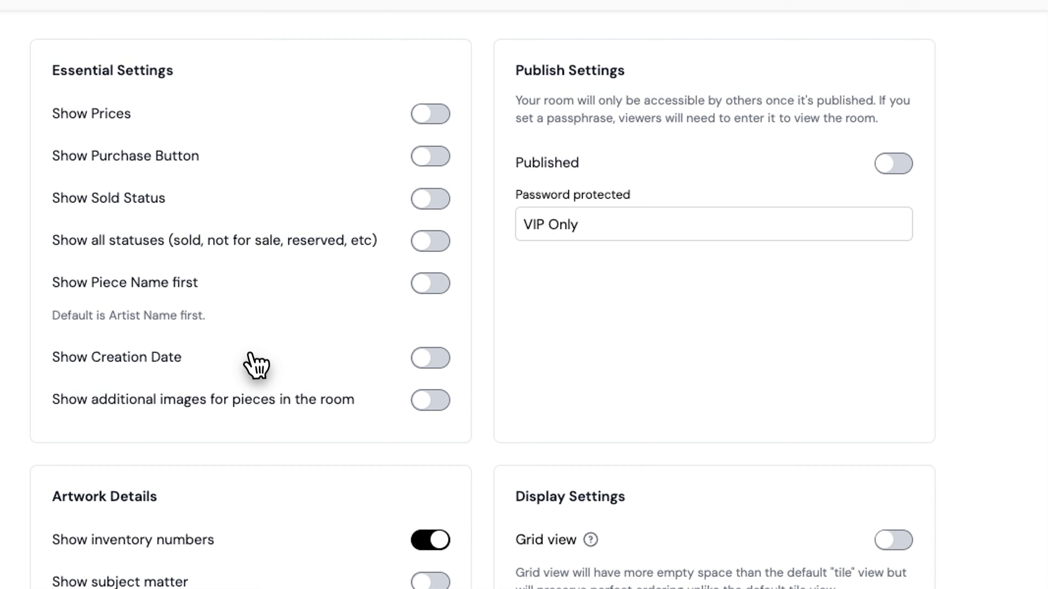
click(436, 366)
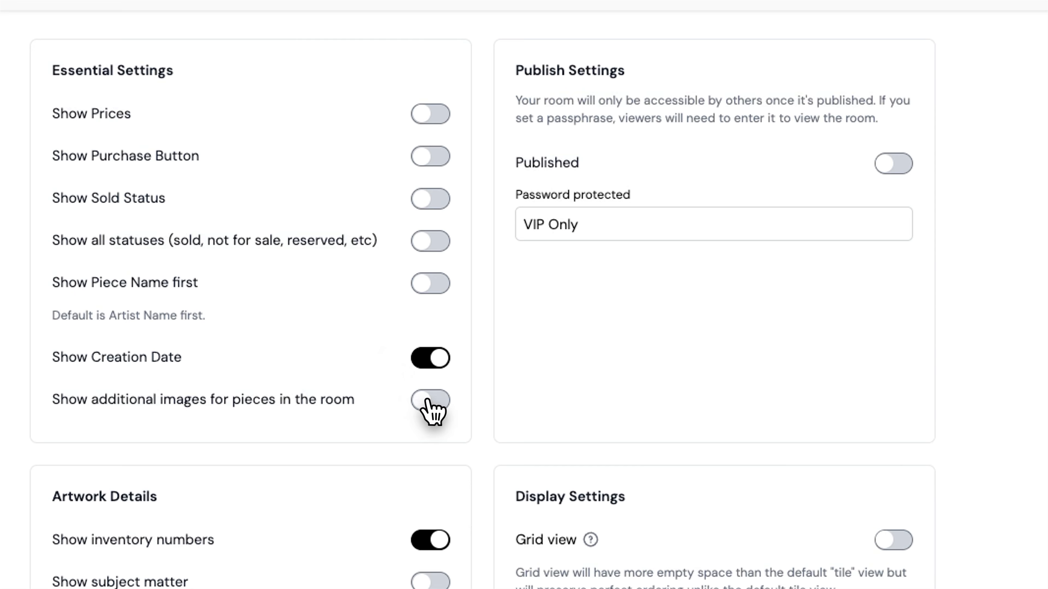
click(432, 407)
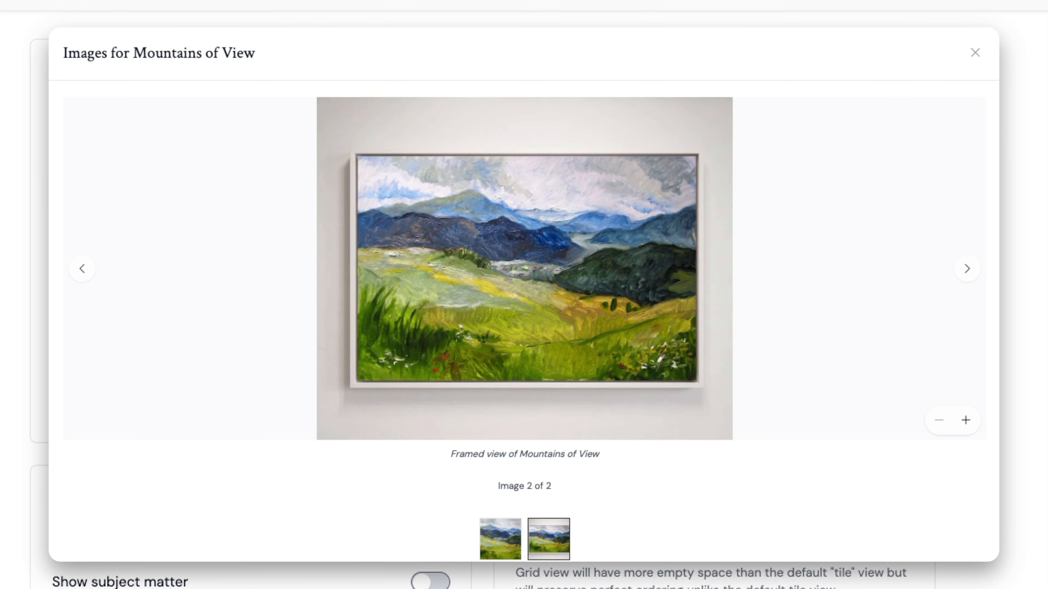
scroll(431, 407, down, 1)
click(500, 539)
scroll(524, 294, down, 4)
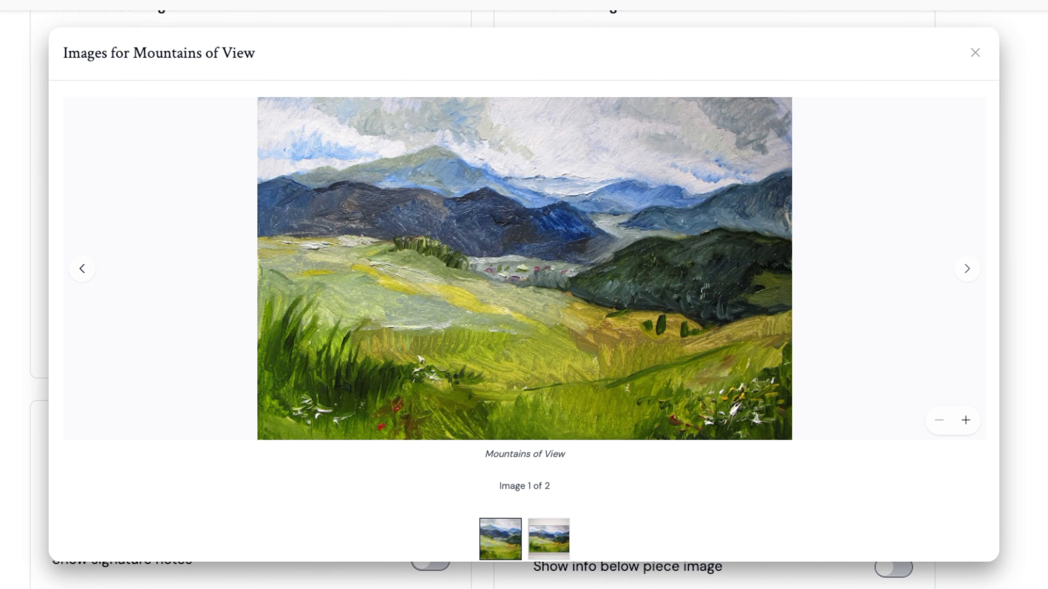
scroll(524, 294, down, 2)
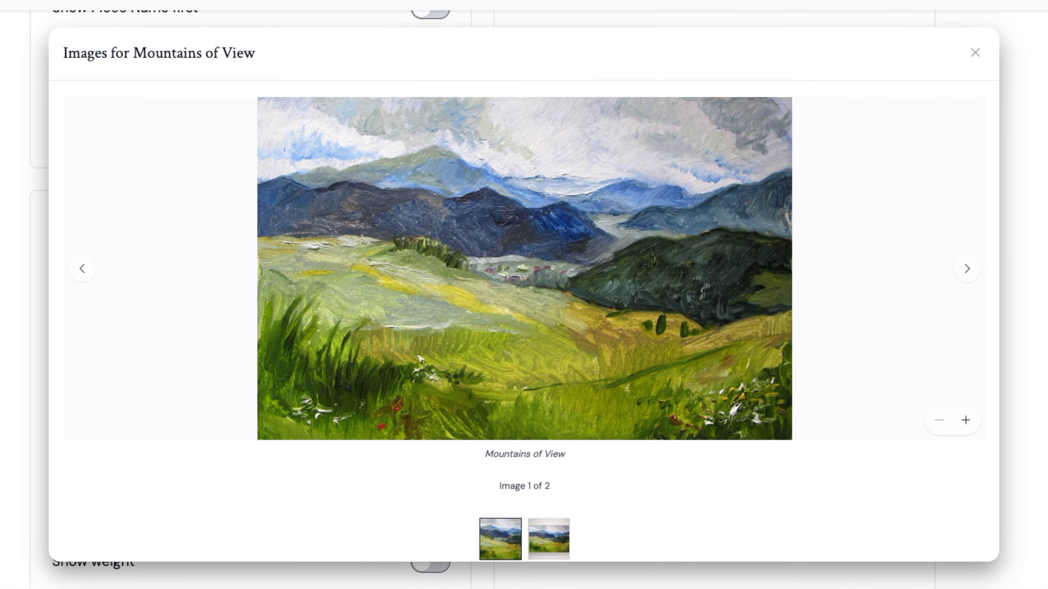
key(Escape)
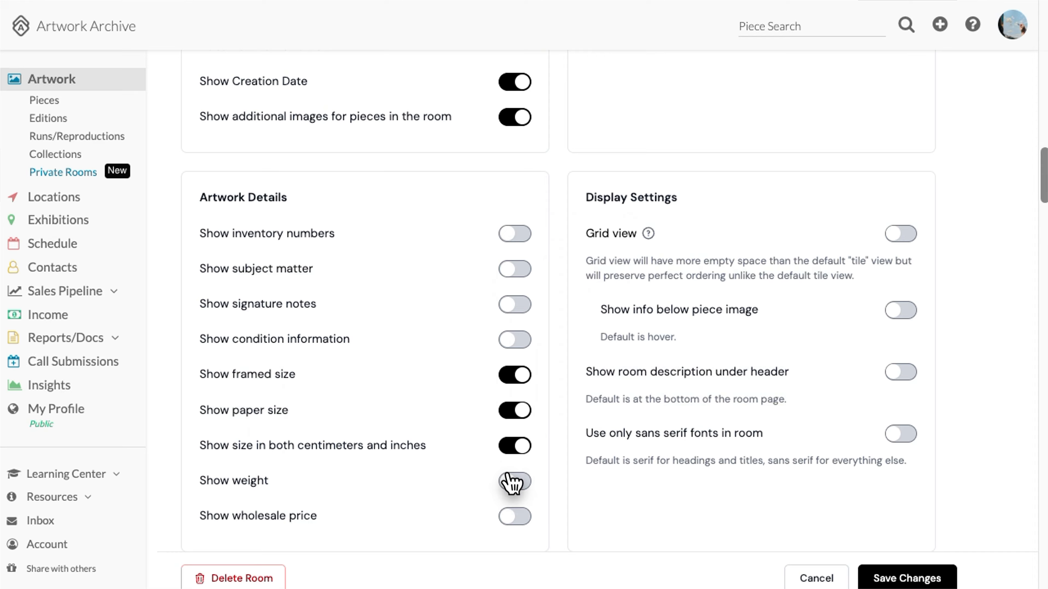
Switch on showing each piece's wholesale price
click(515, 519)
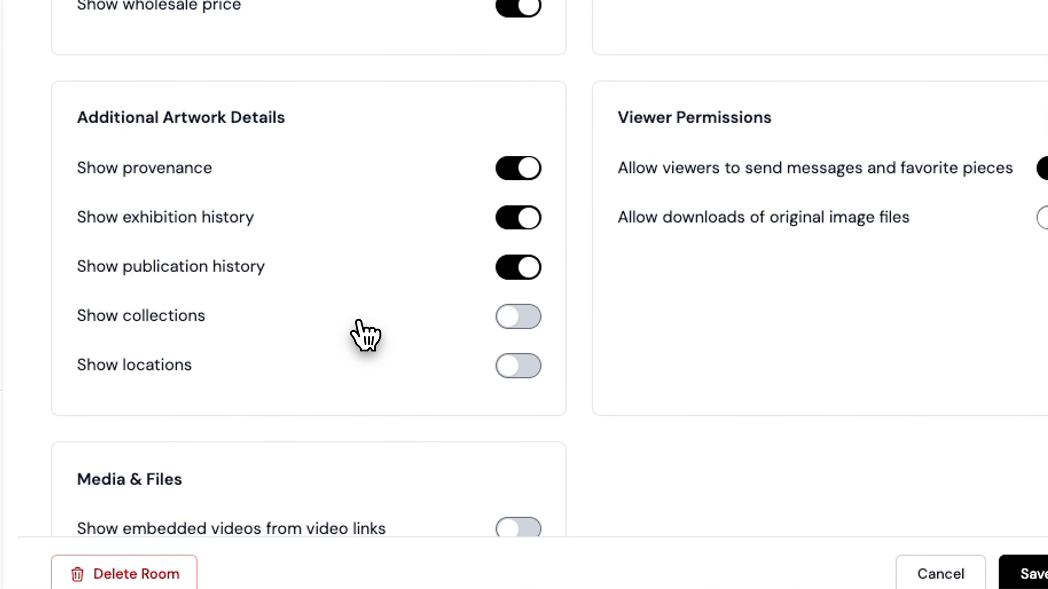
Turn on Show collections under Additional Artwork Details
click(519, 326)
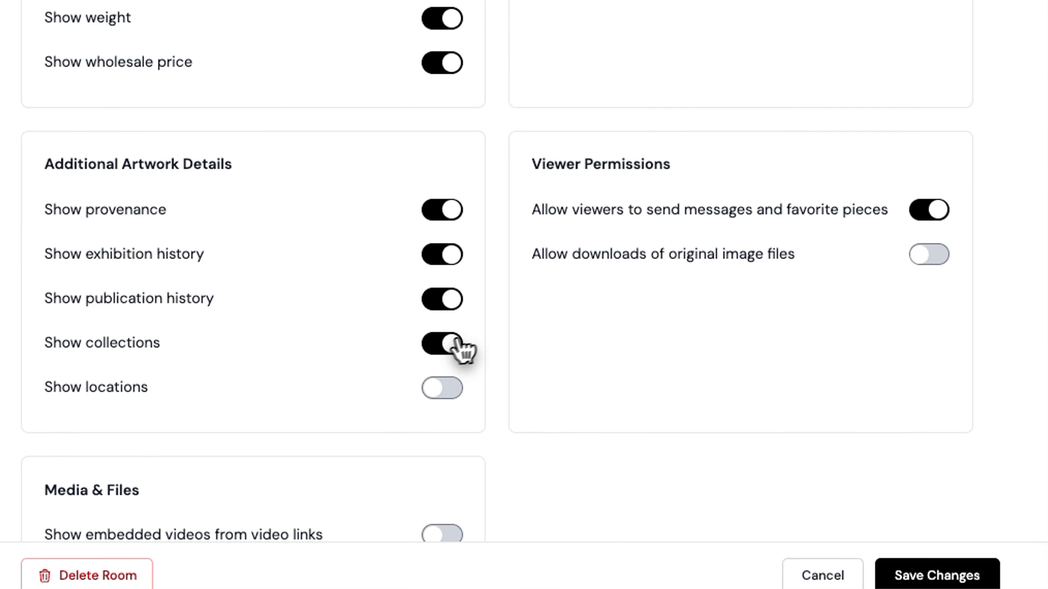
scroll(524, 295, down, 5)
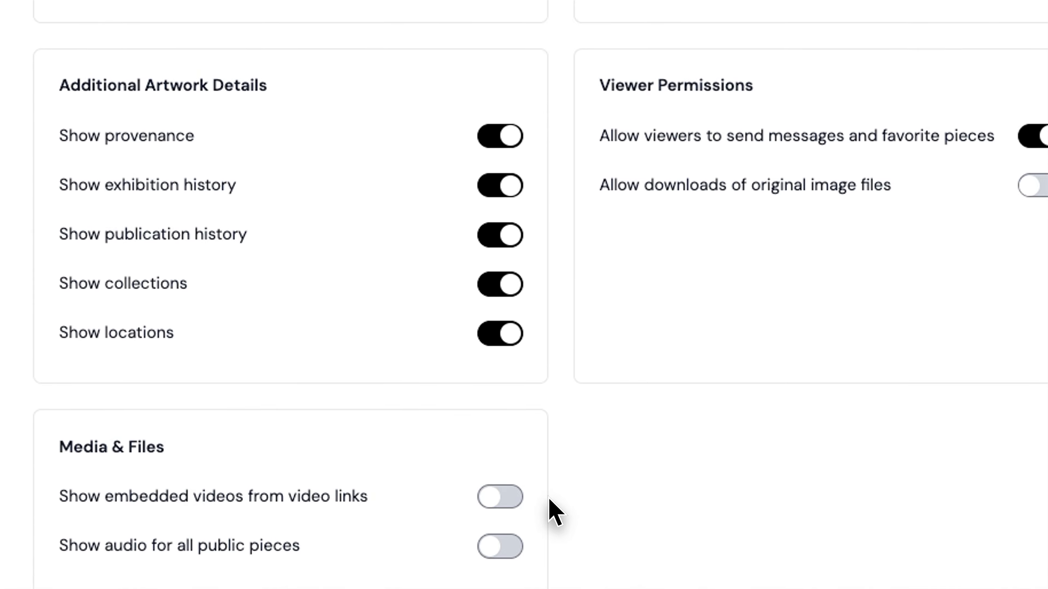
scroll(555, 512, down, 5)
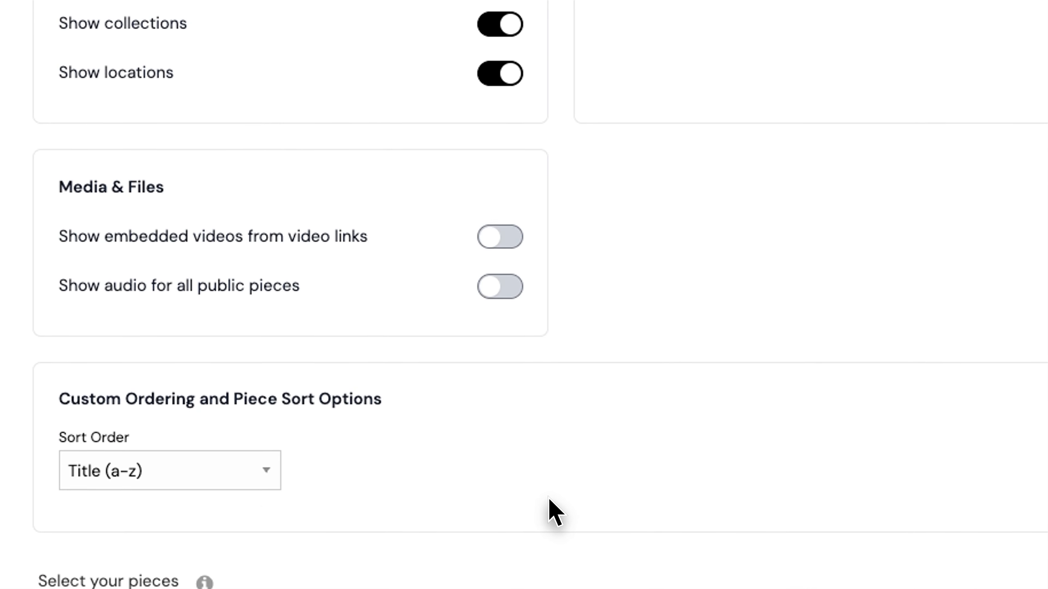
Under Media & Files, turn on embedded videos from video links and audio for public pieces
scroll(555, 512, down, 3)
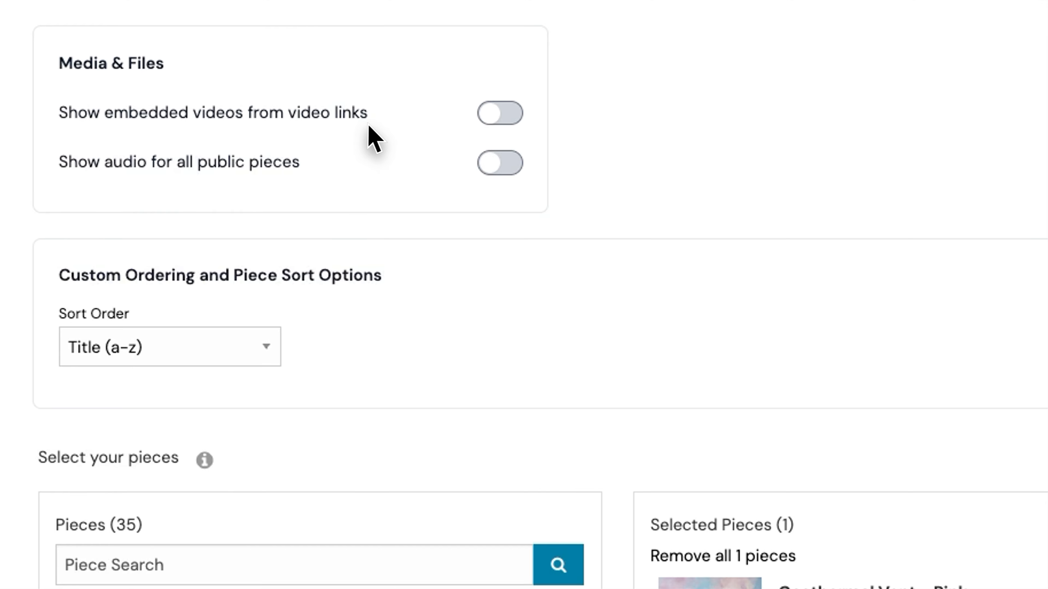
click(499, 116)
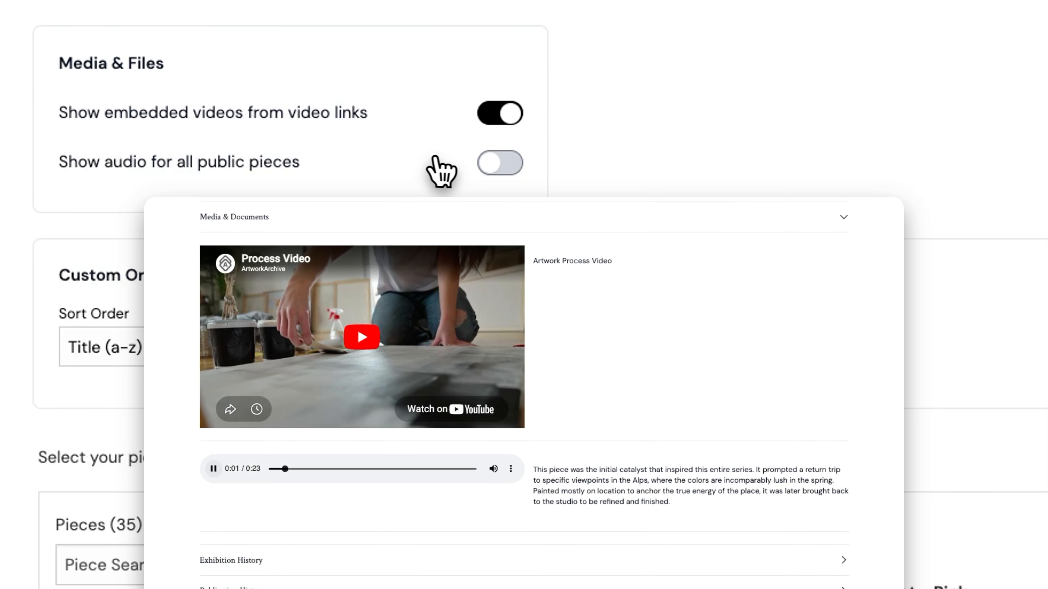
click(510, 165)
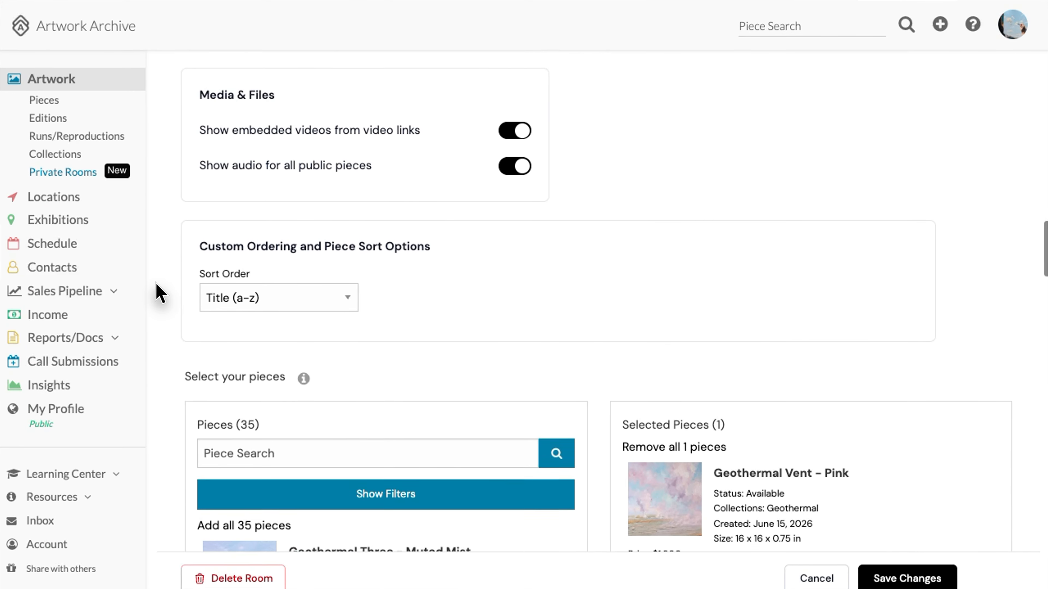
scroll(151, 293, down, 3)
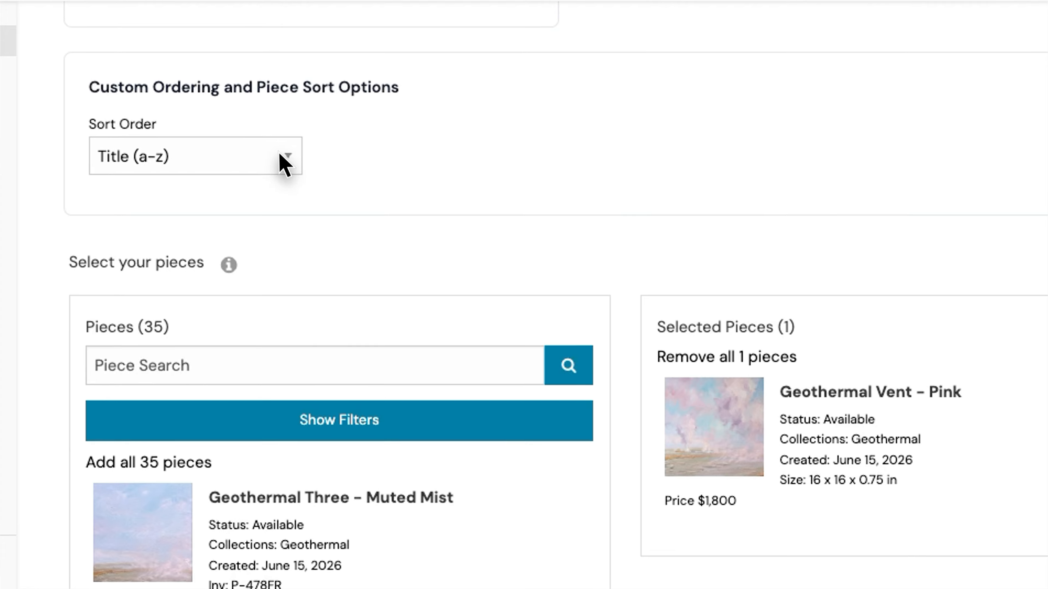
Try the Size and Creation Date sort orders, then settle on Custom Order
click(337, 166)
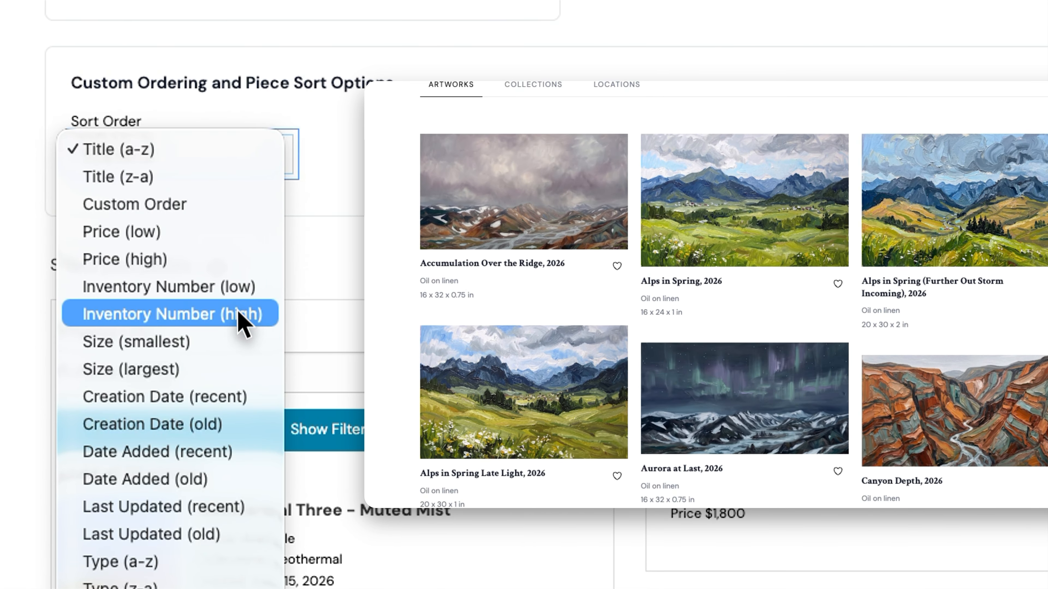
click(219, 369)
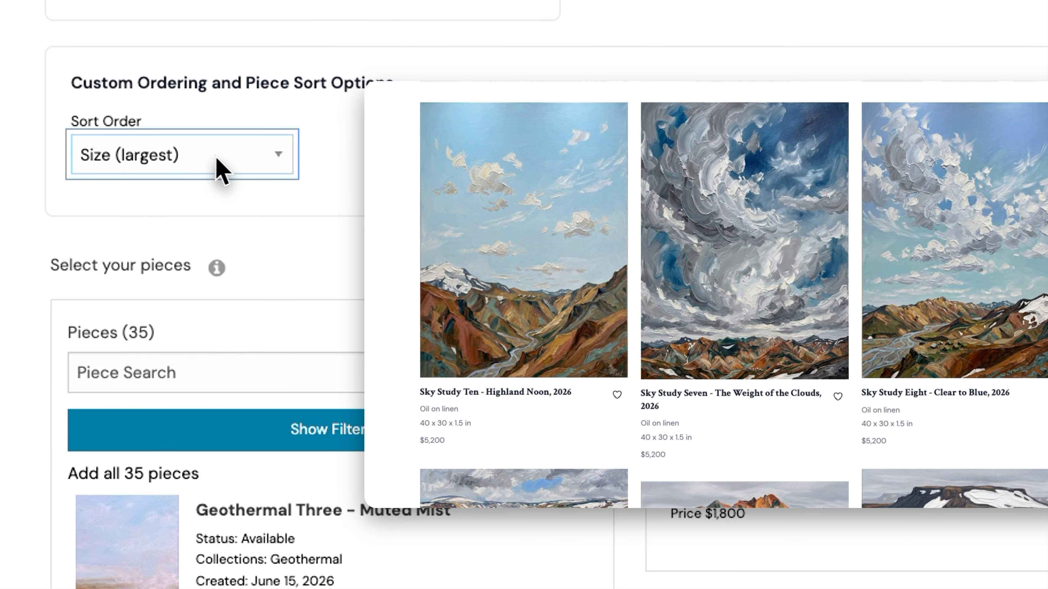
click(275, 170)
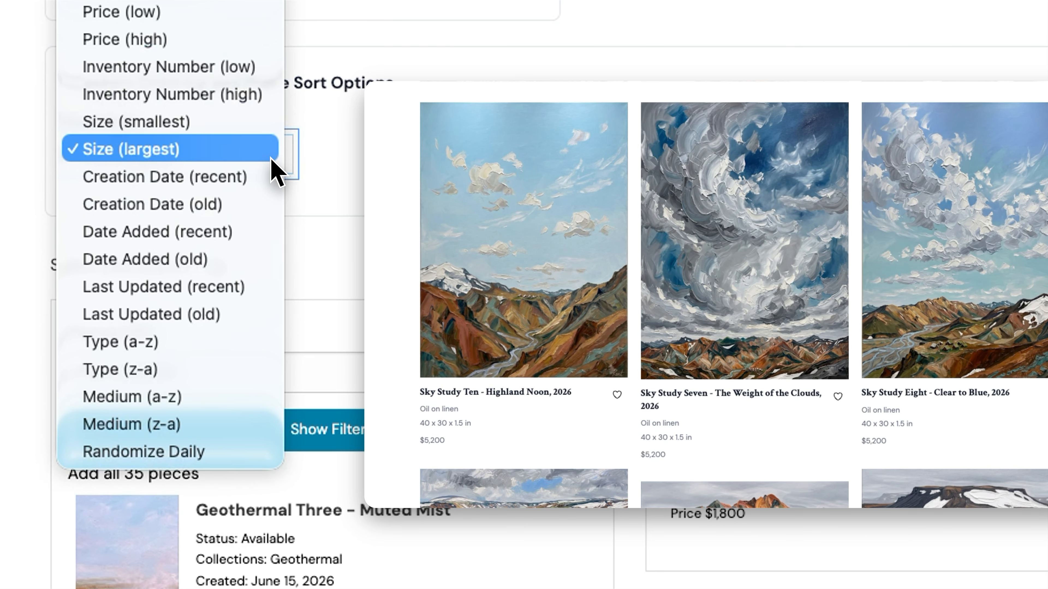
click(262, 133)
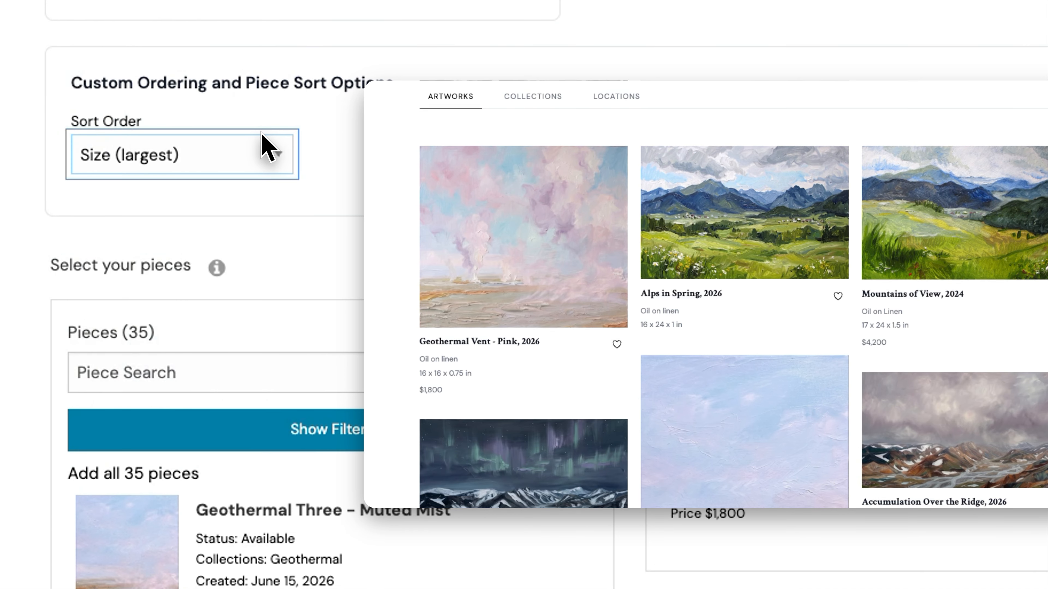
click(277, 166)
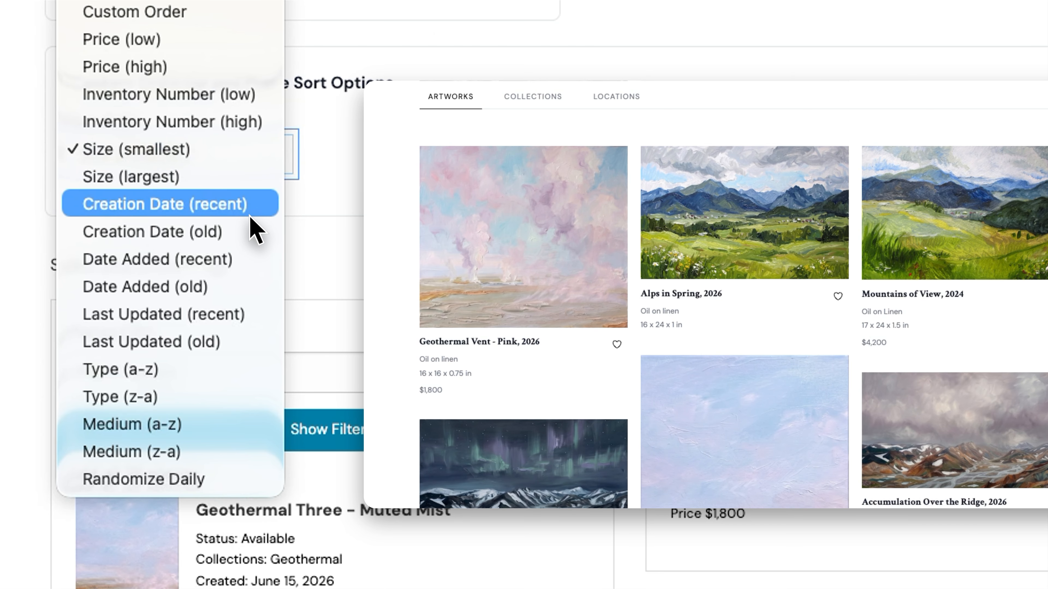
click(240, 233)
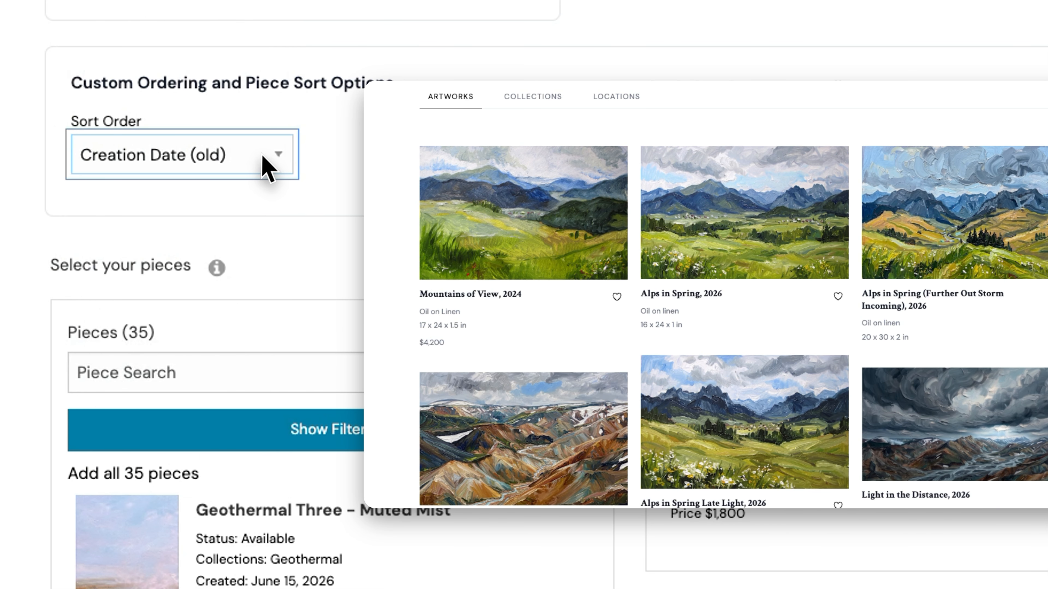
click(270, 164)
click(410, 187)
scroll(409, 187, up, 6)
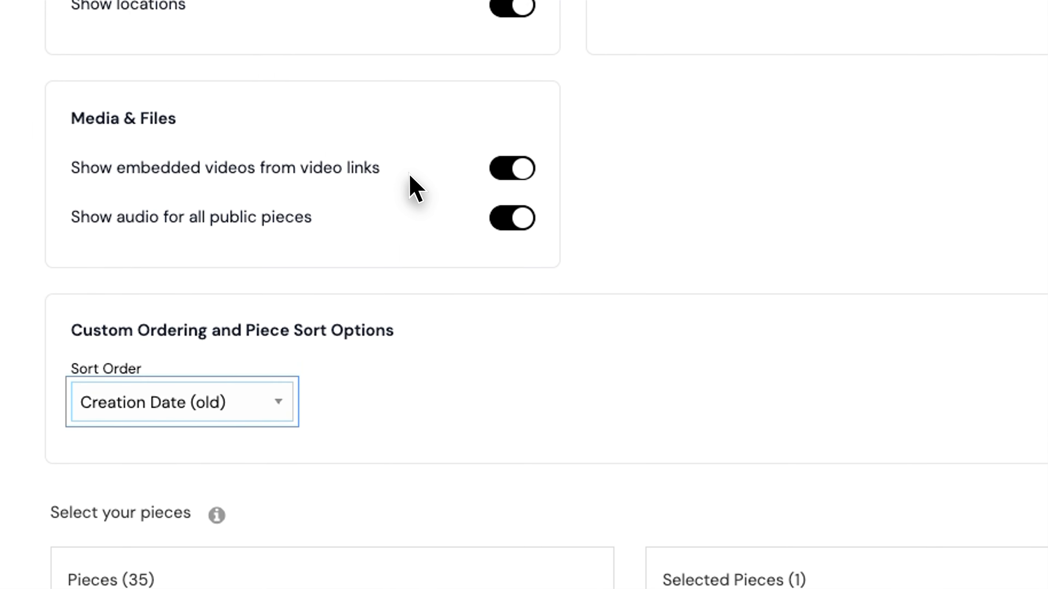
click(272, 421)
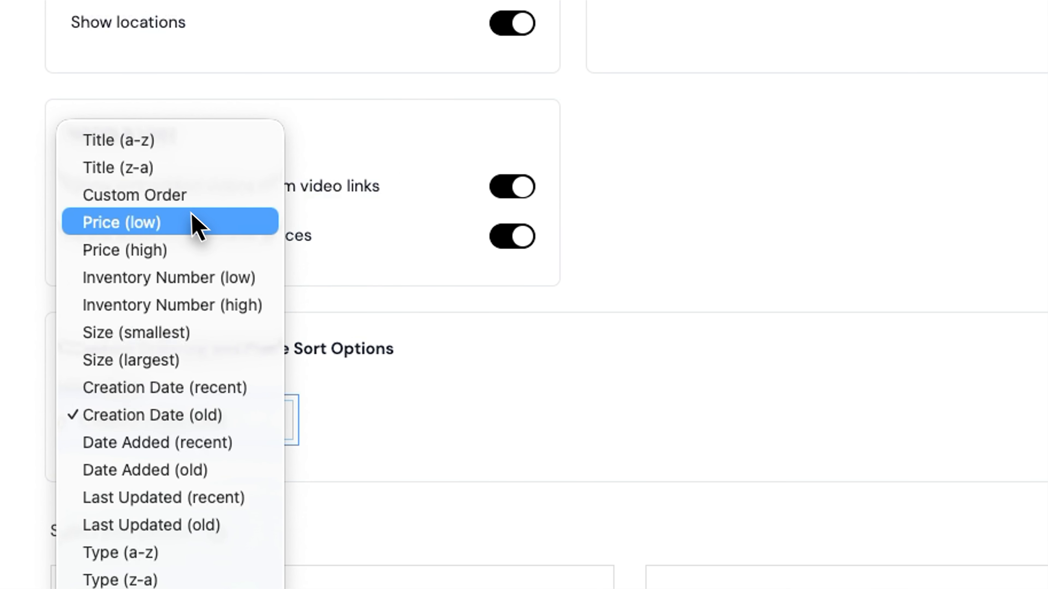
click(171, 198)
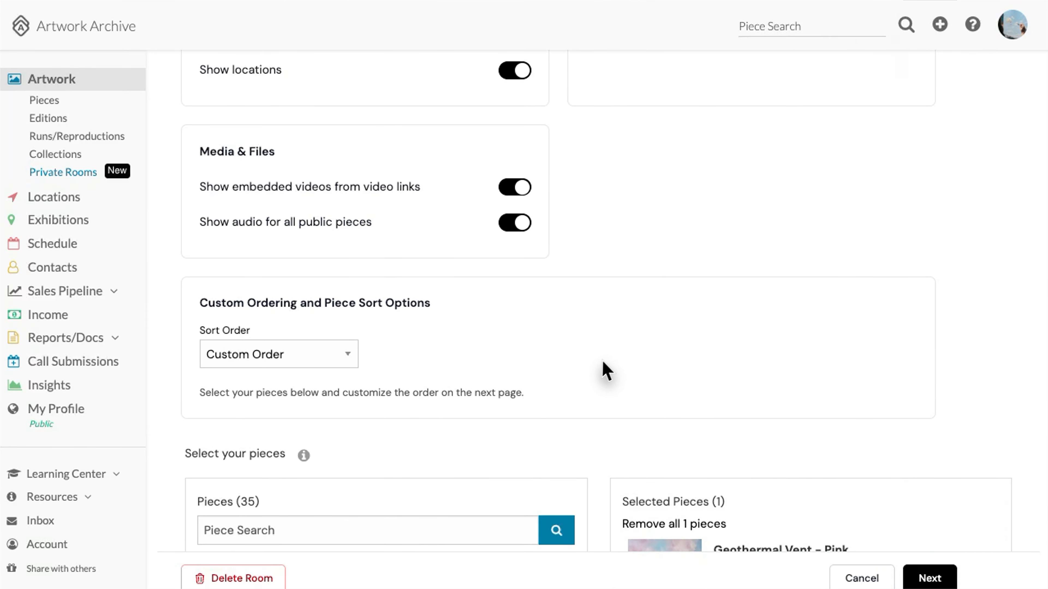
Filter the pieces list to the Sky Studies collection and add all 8 pieces to the room
scroll(188, 445, down, 10)
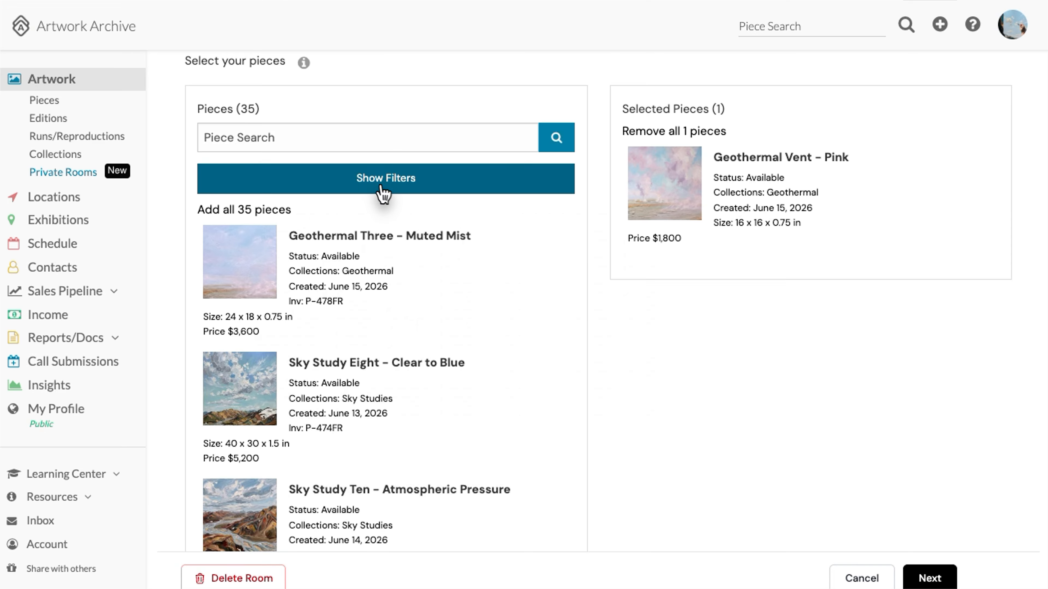
click(388, 189)
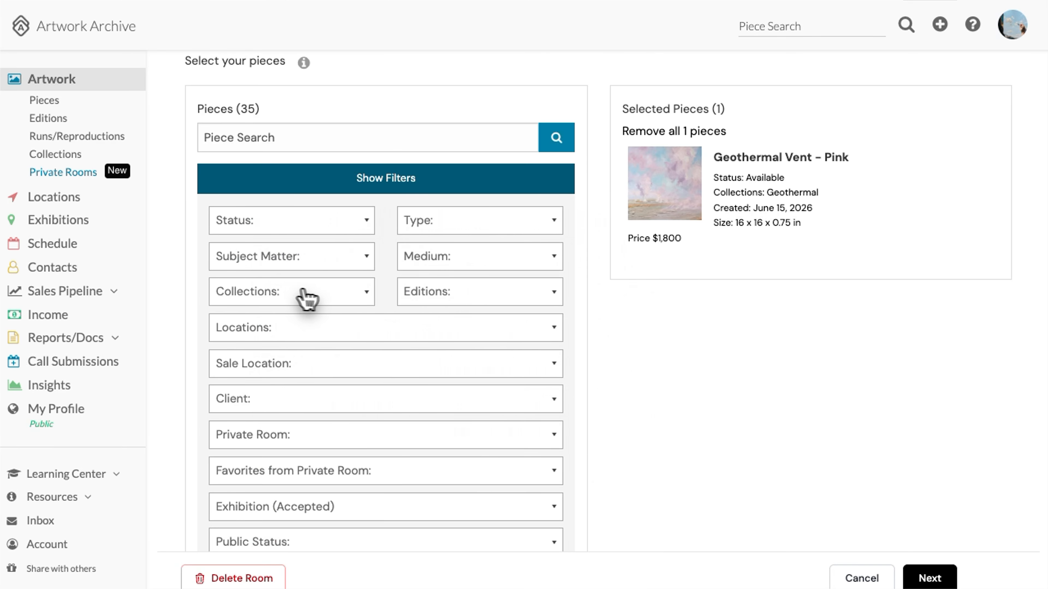
click(325, 296)
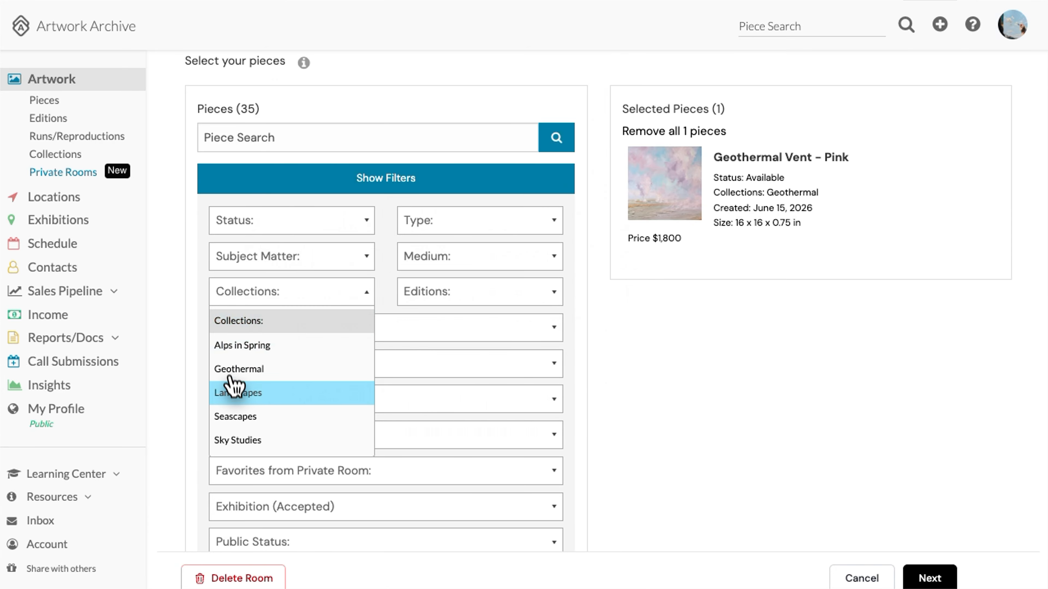
click(272, 440)
scroll(397, 335, down, 15)
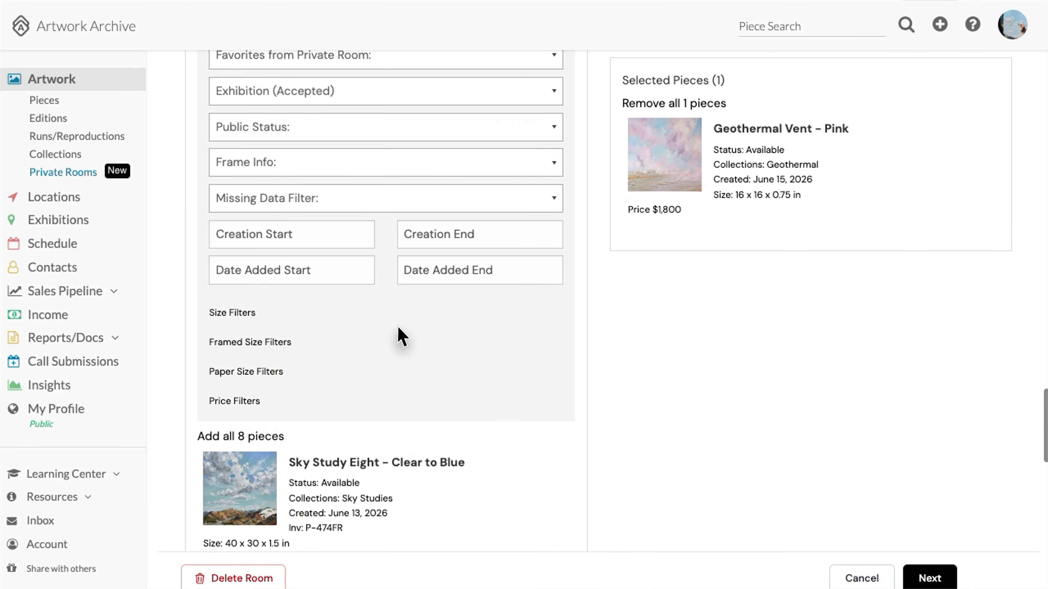
click(214, 168)
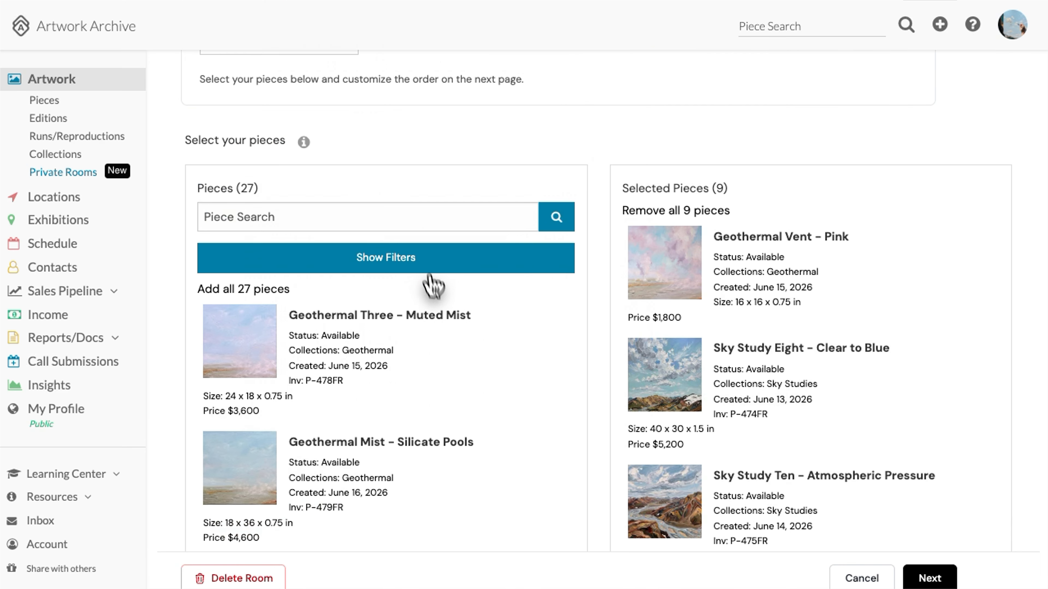
Add Geothermal Three – Muted Mist, Geothermal One – Boiling Fumarole and Geothermal Mist – Silicate Pools
scroll(412, 322, down, 5)
click(550, 213)
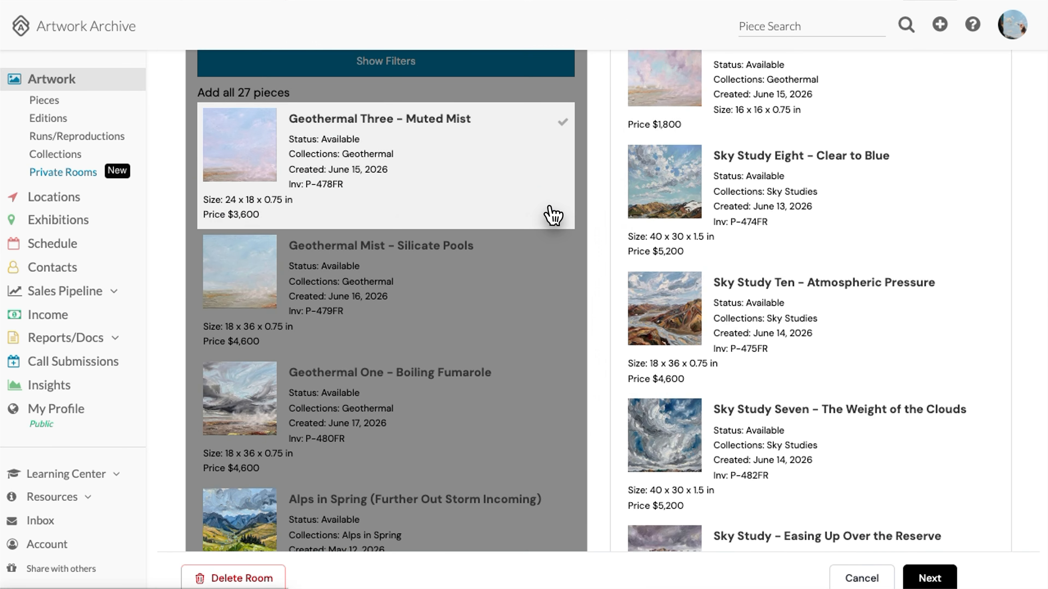
click(536, 319)
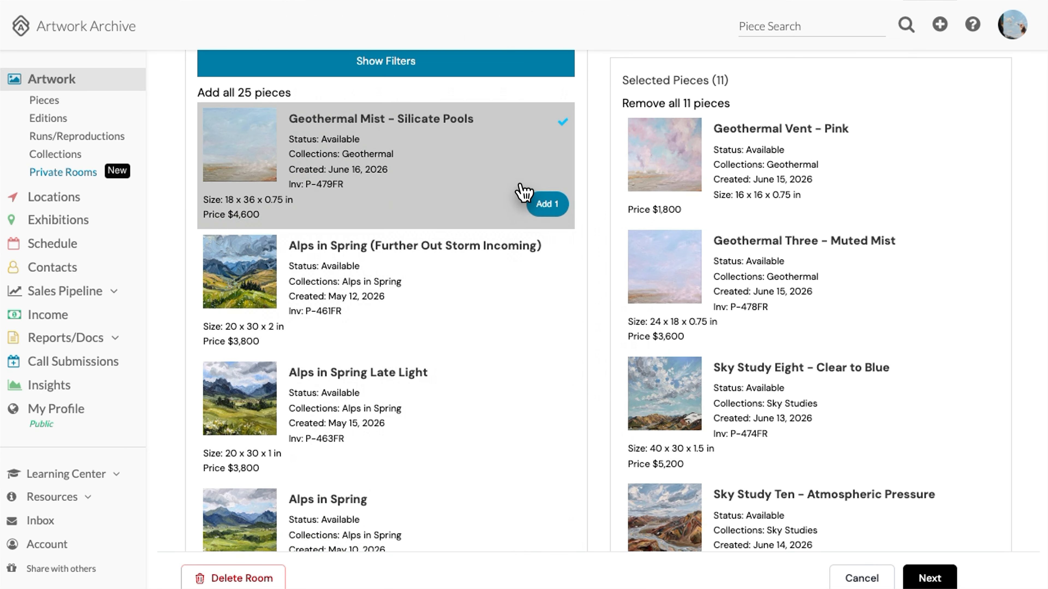
click(543, 205)
Add Value Contrast Study – Glacial to the room, bringing it to 13 pieces
scroll(750, 312, down, 7)
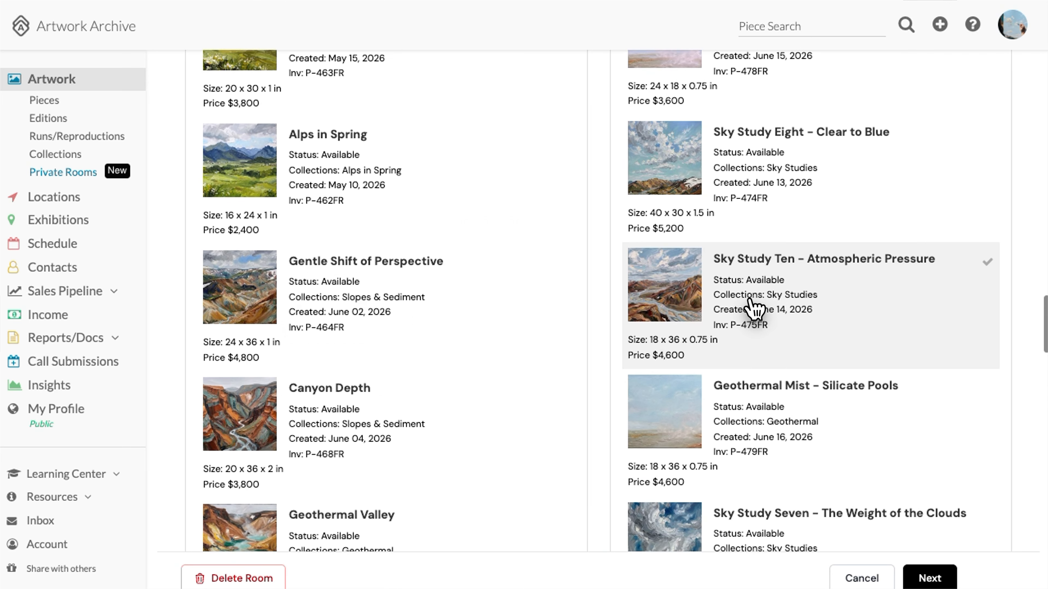
scroll(751, 311, down, 5)
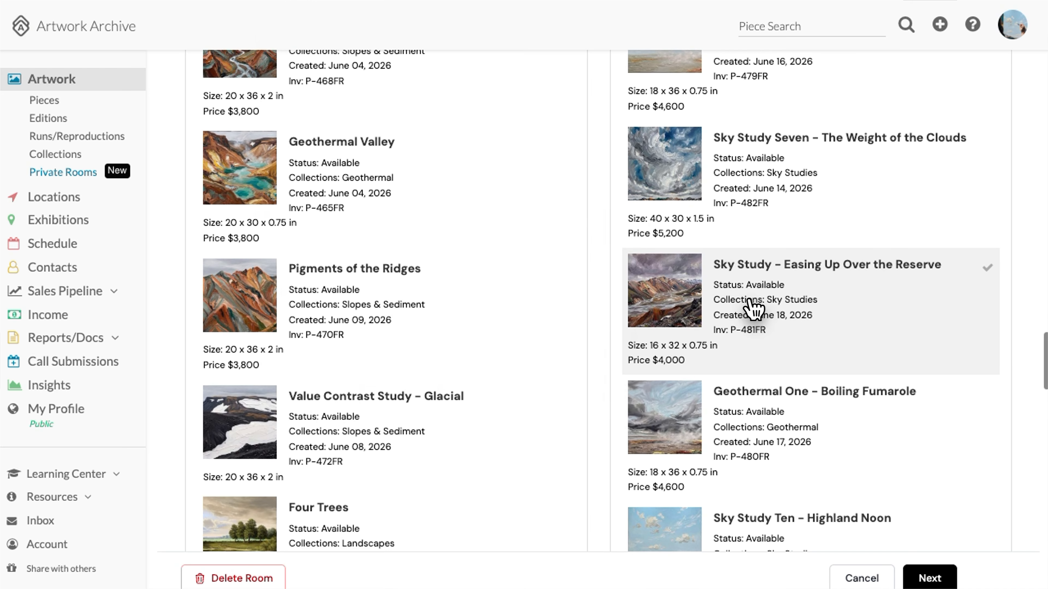
click(547, 467)
scroll(825, 364, down, 15)
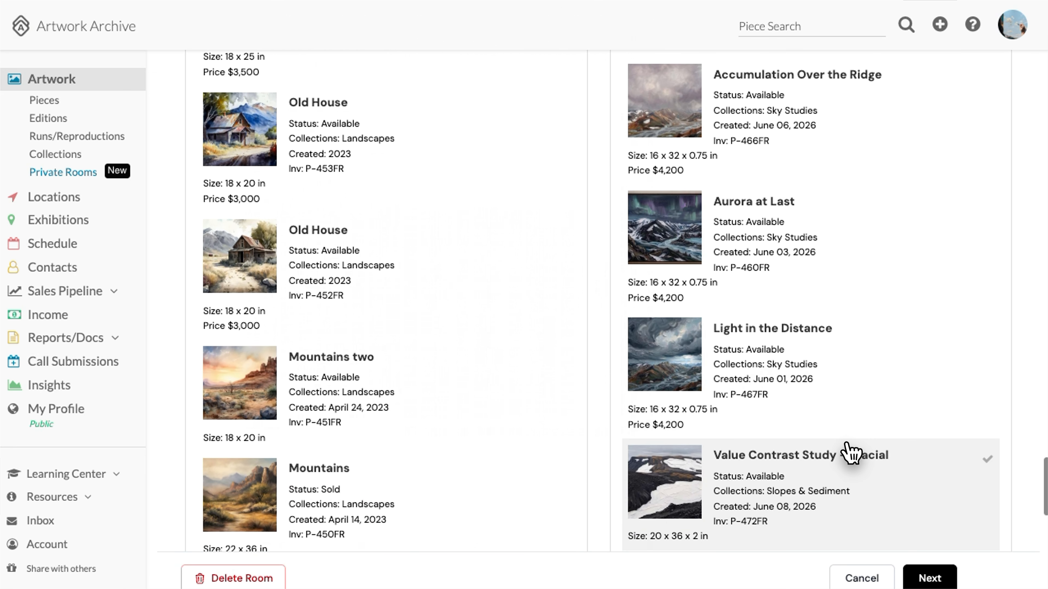
click(963, 483)
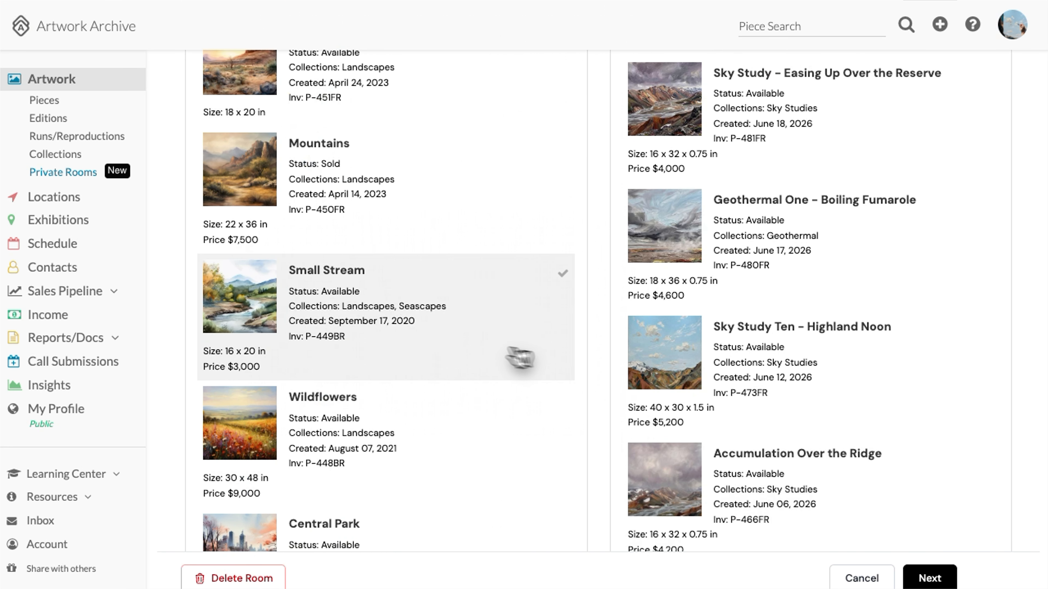
scroll(461, 344, up, 20)
scroll(465, 343, up, 10)
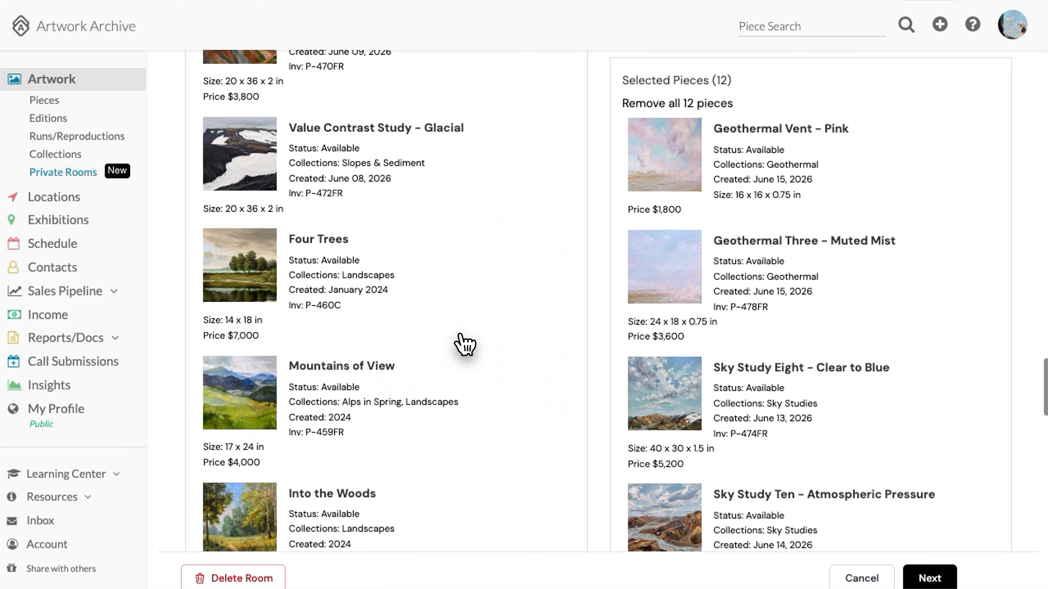
scroll(462, 344, up, 5)
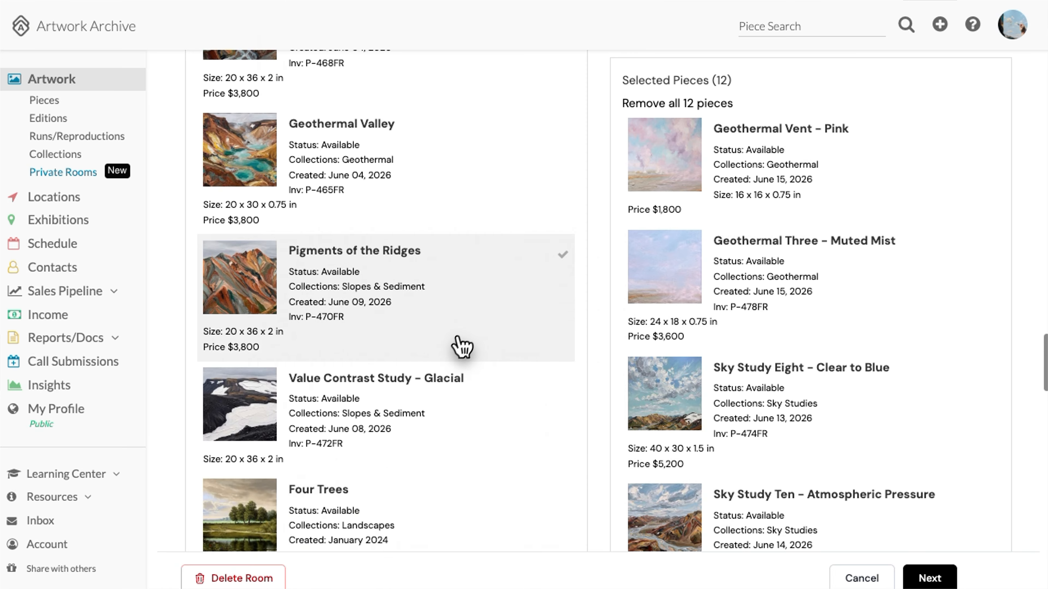
click(545, 451)
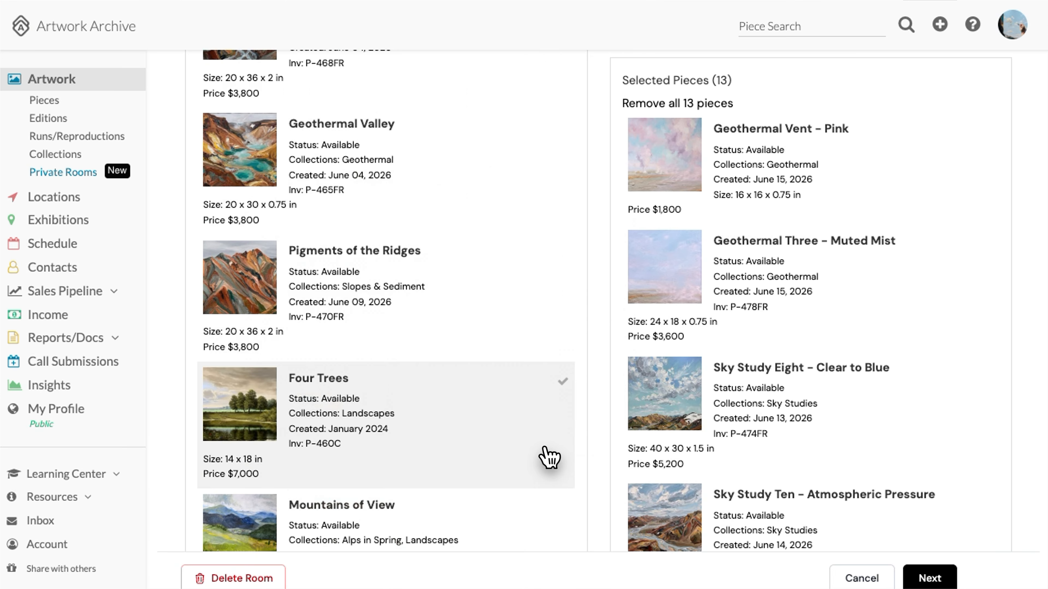
scroll(802, 421, down, 4)
scroll(824, 419, down, 15)
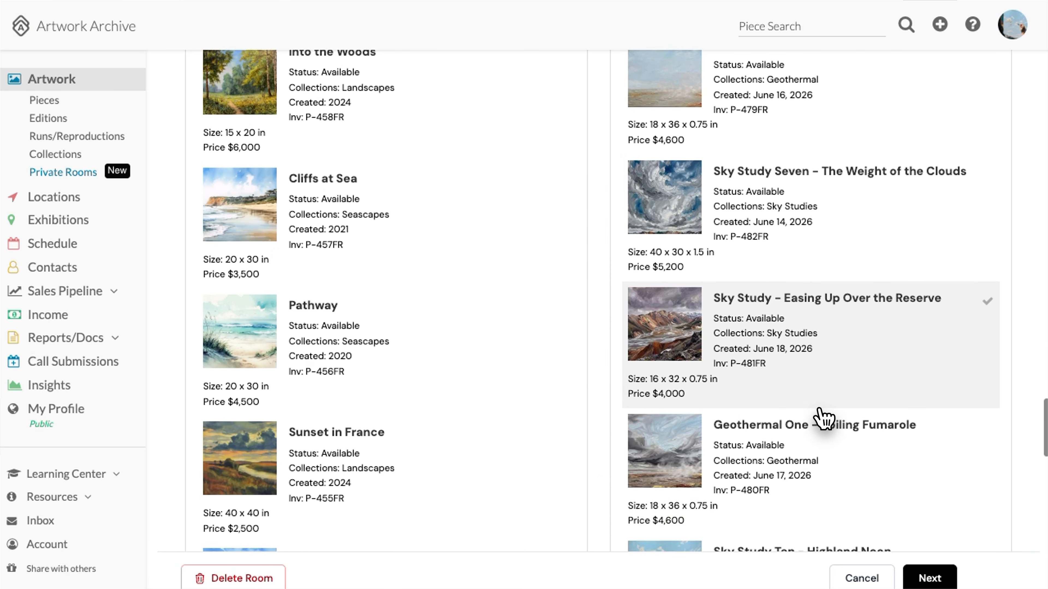
scroll(824, 419, down, 5)
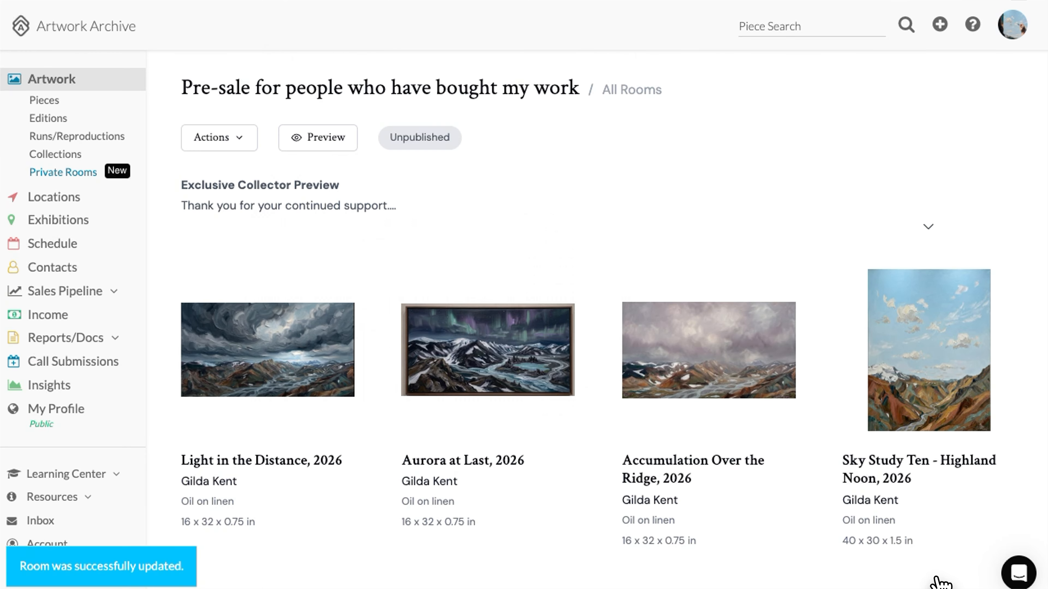
In the room's artwork ordering, move Light in the Distance below Aurora at Last
click(236, 139)
click(238, 226)
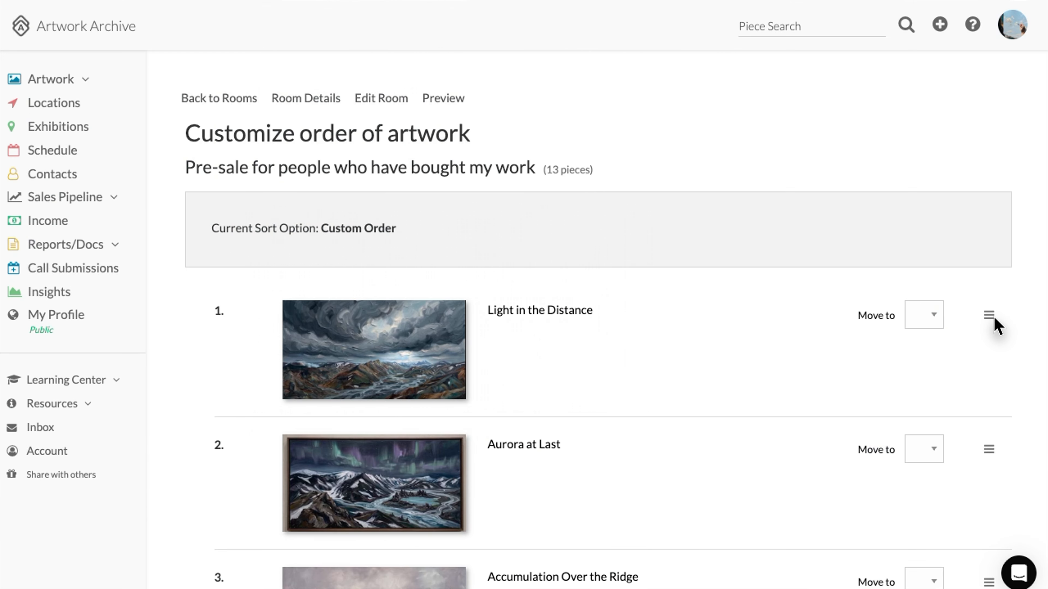
drag(994, 317, 973, 481)
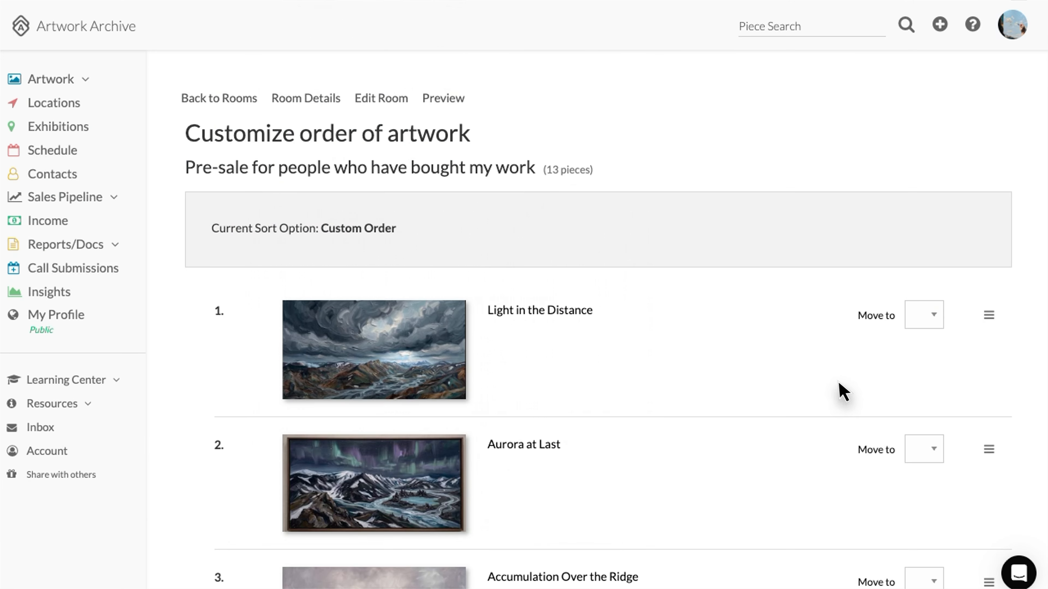
Move Accumulation Over the Ridge to position 1 and Sky Study - Easing Up Over the Reserve to position 4
scroll(838, 388, down, 4)
click(933, 425)
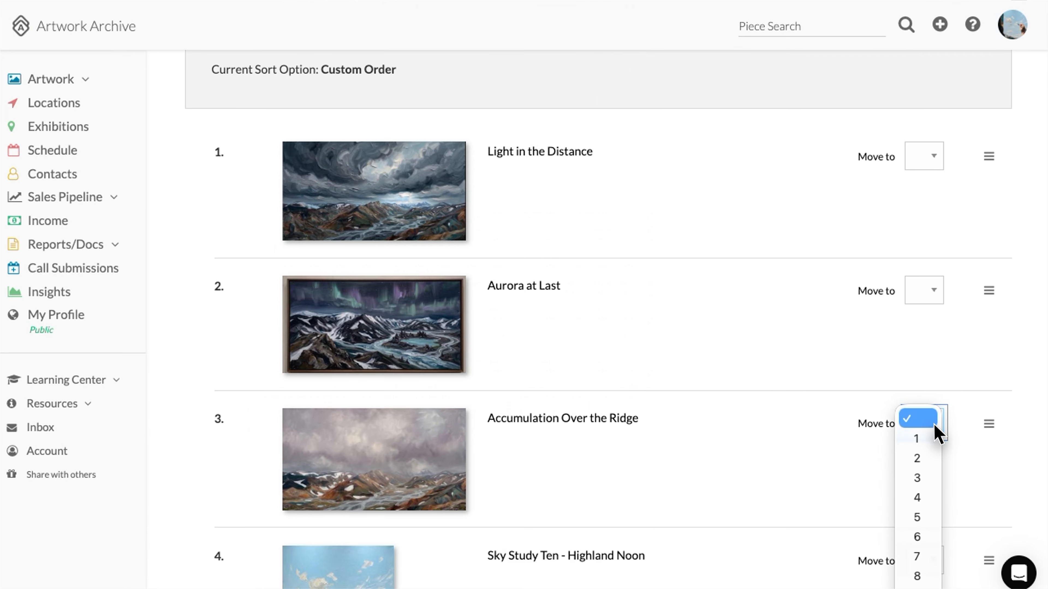
click(917, 438)
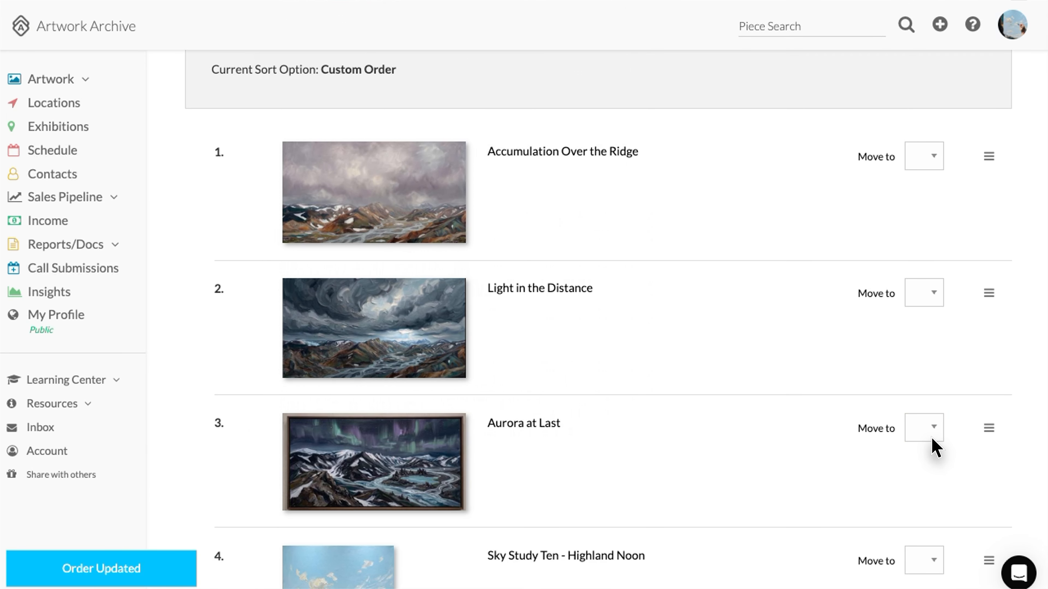
scroll(817, 335, down, 10)
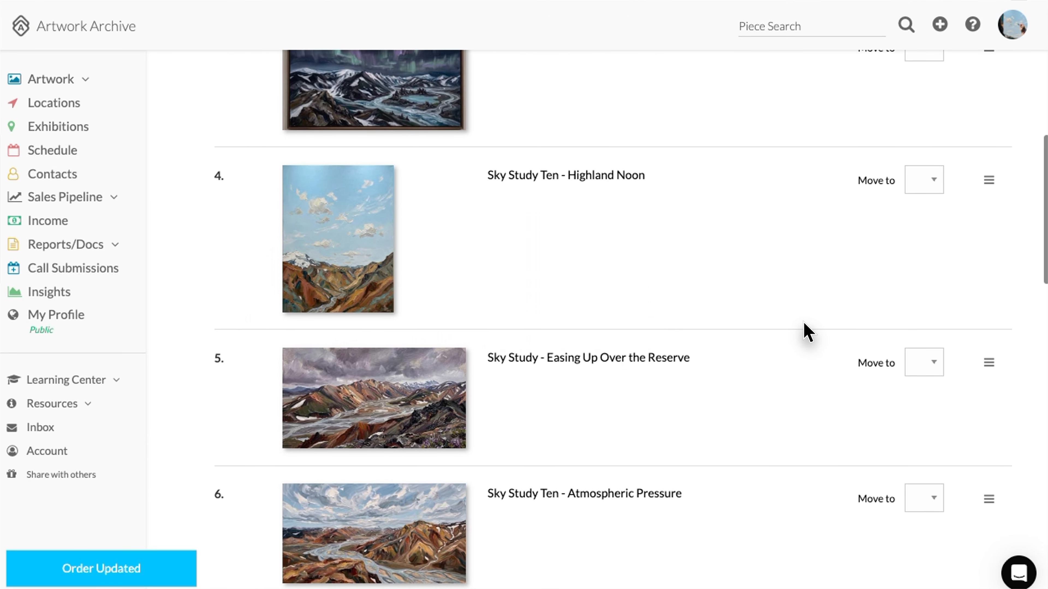
click(933, 362)
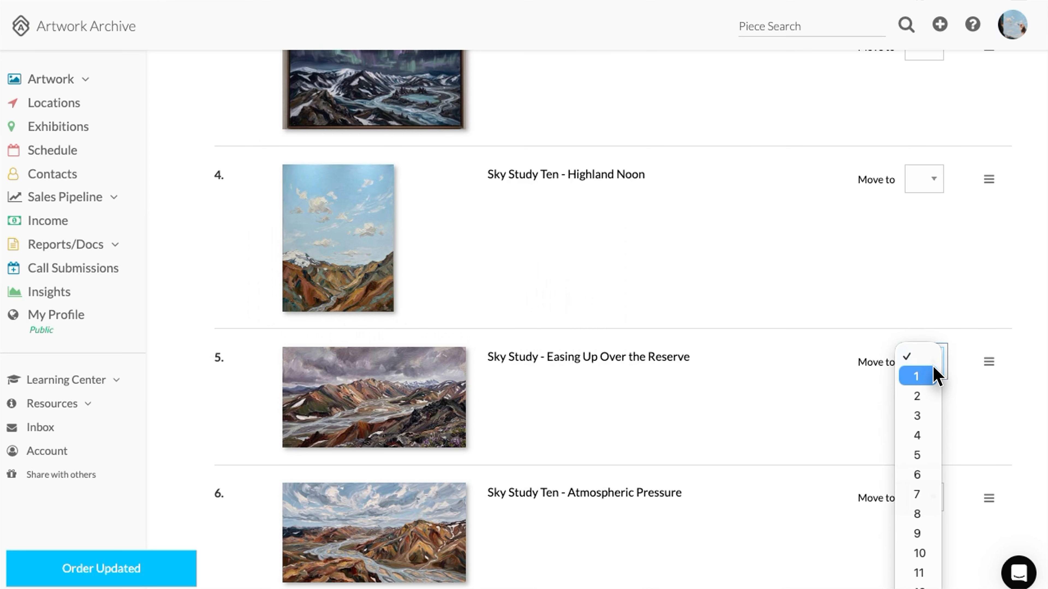
click(918, 435)
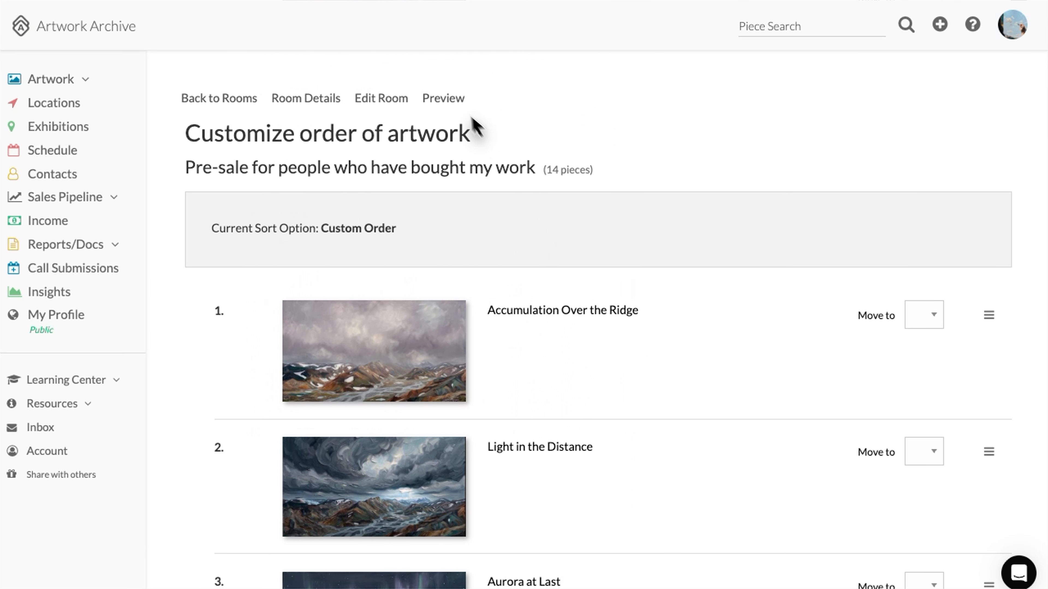
Preview the room as a collector and open Value Contrast Study - Glacial's detail page
click(439, 103)
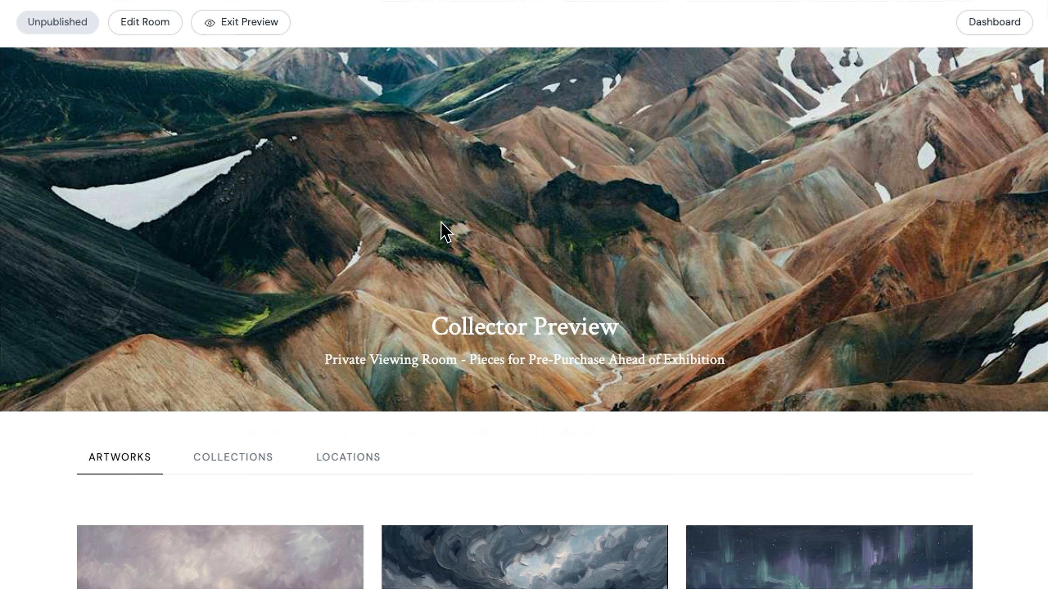
scroll(446, 231, down, 5)
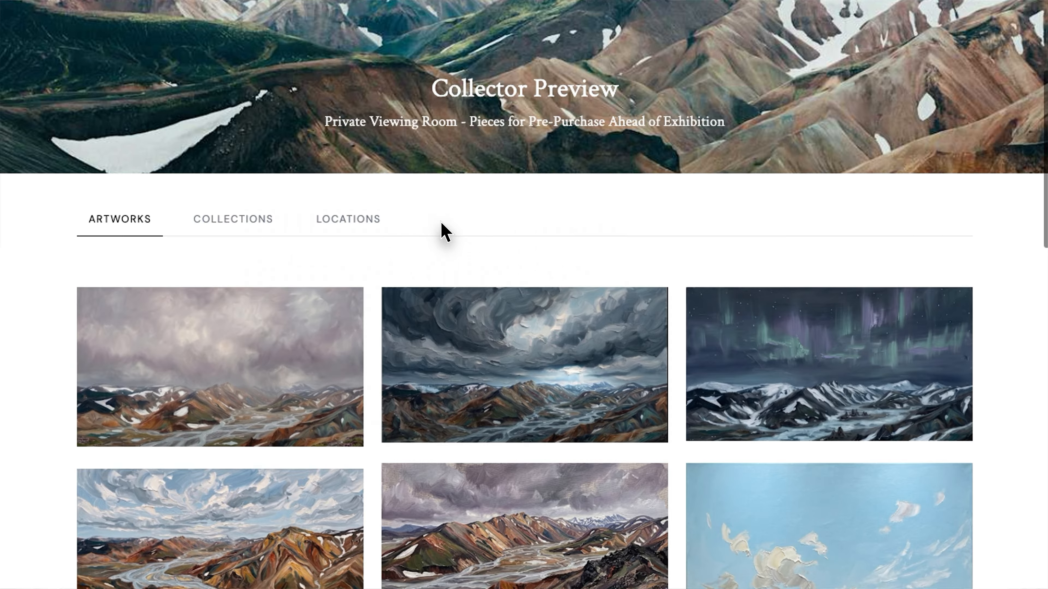
scroll(445, 233, down, 3)
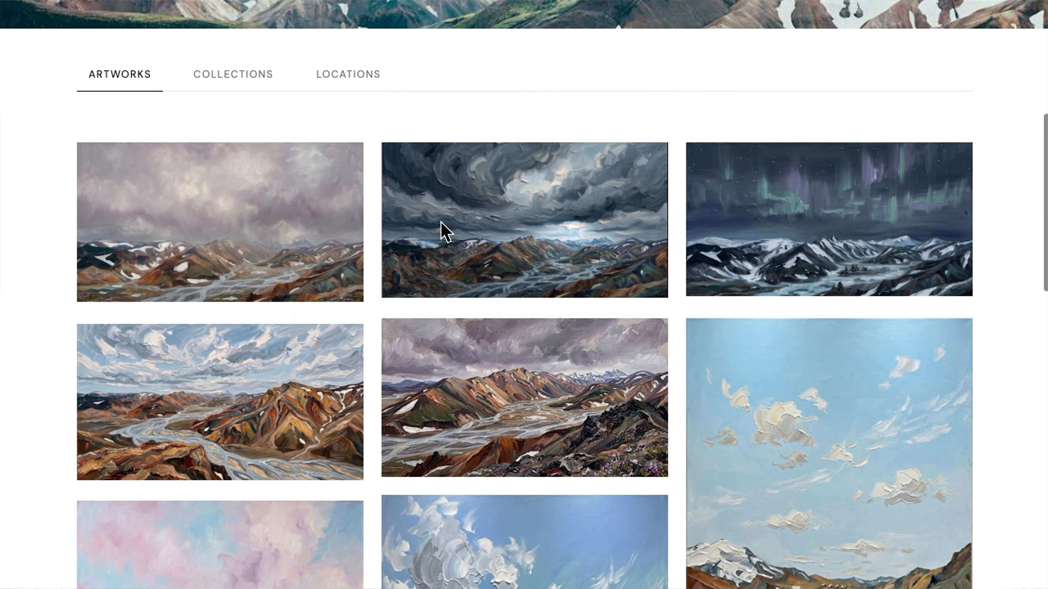
scroll(441, 223, down, 9)
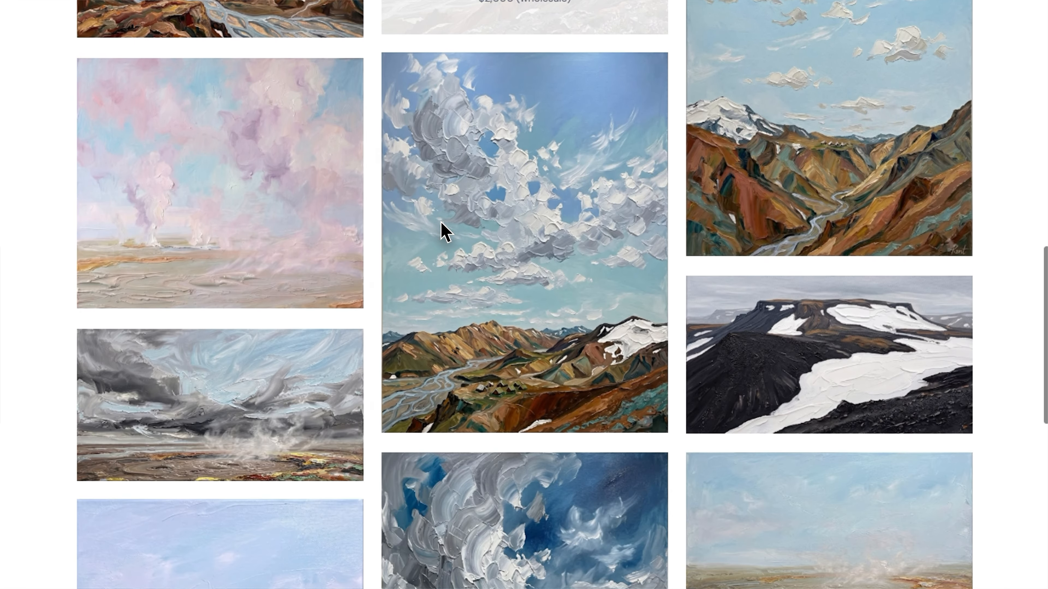
scroll(471, 234, down, 1)
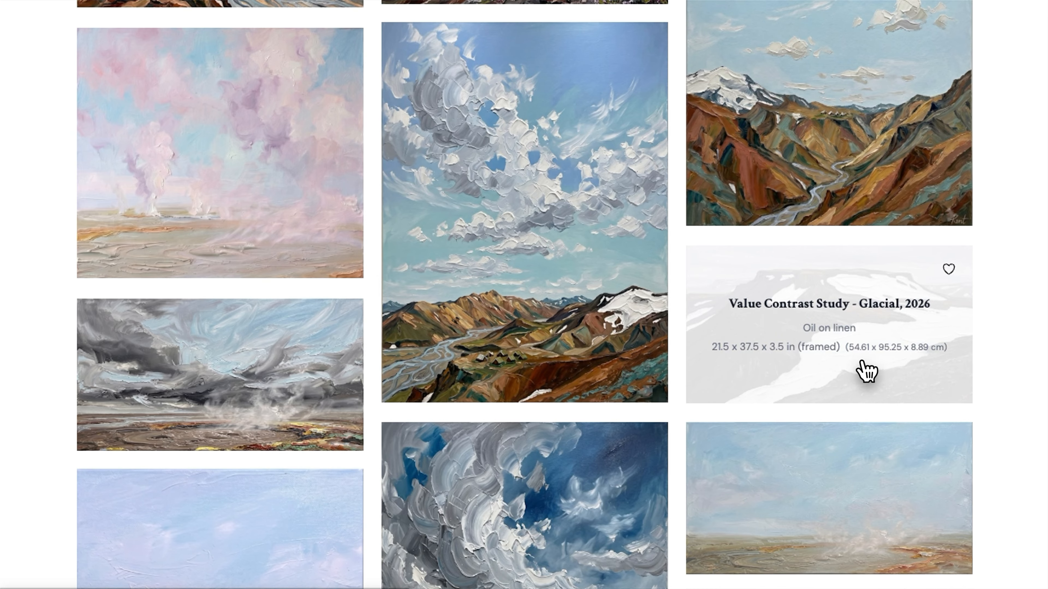
click(866, 372)
Expand the exhibition and publication histories and play the artist process video
scroll(720, 421, down, 12)
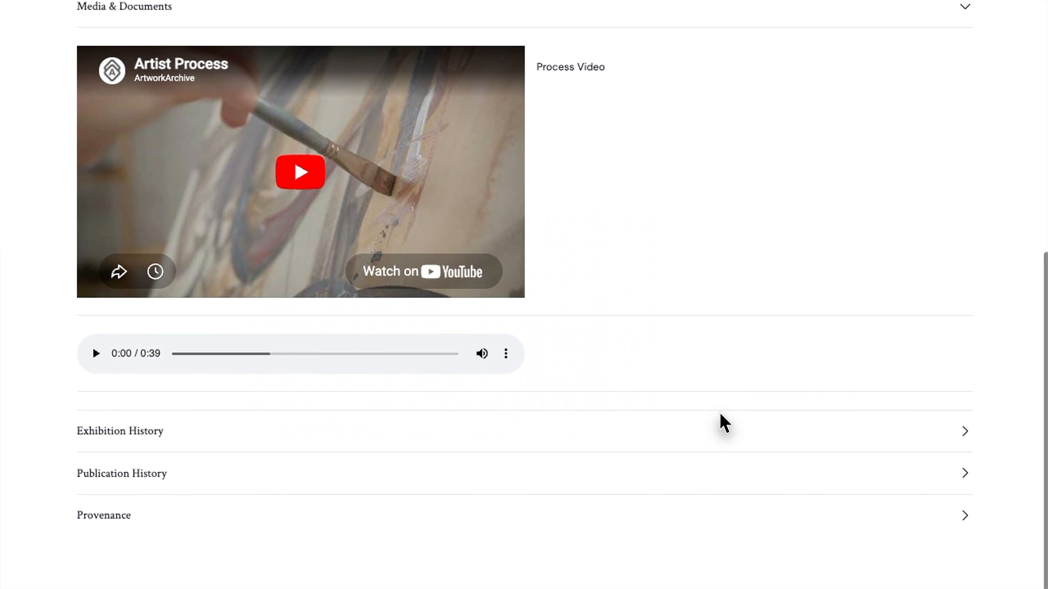
click(963, 421)
scroll(882, 462, down, 2)
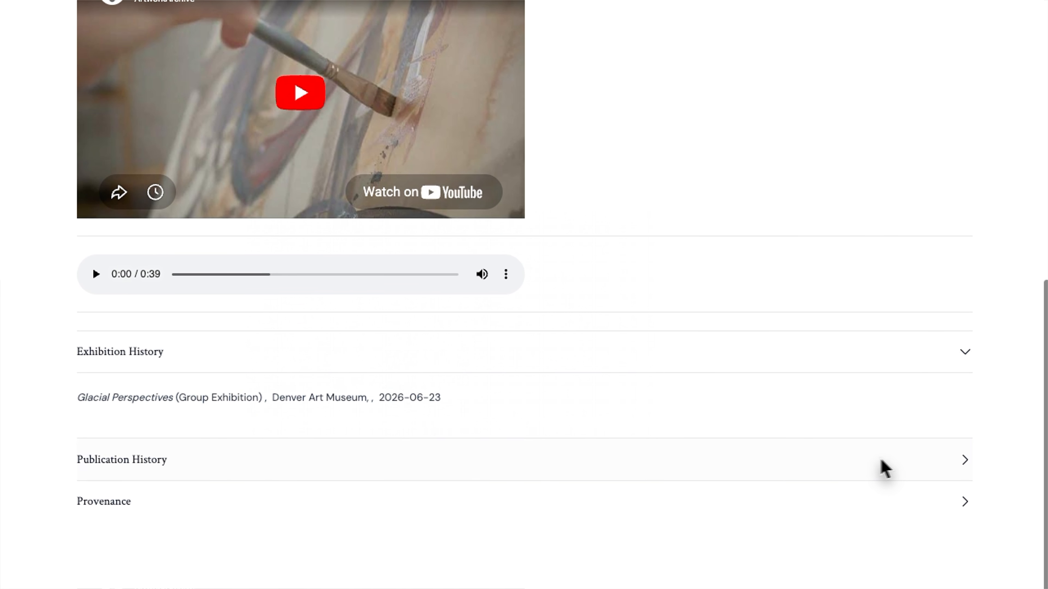
click(960, 474)
click(299, 171)
View the artwork's images full-size, stepping through two more before closing the viewer
scroll(613, 250, up, 10)
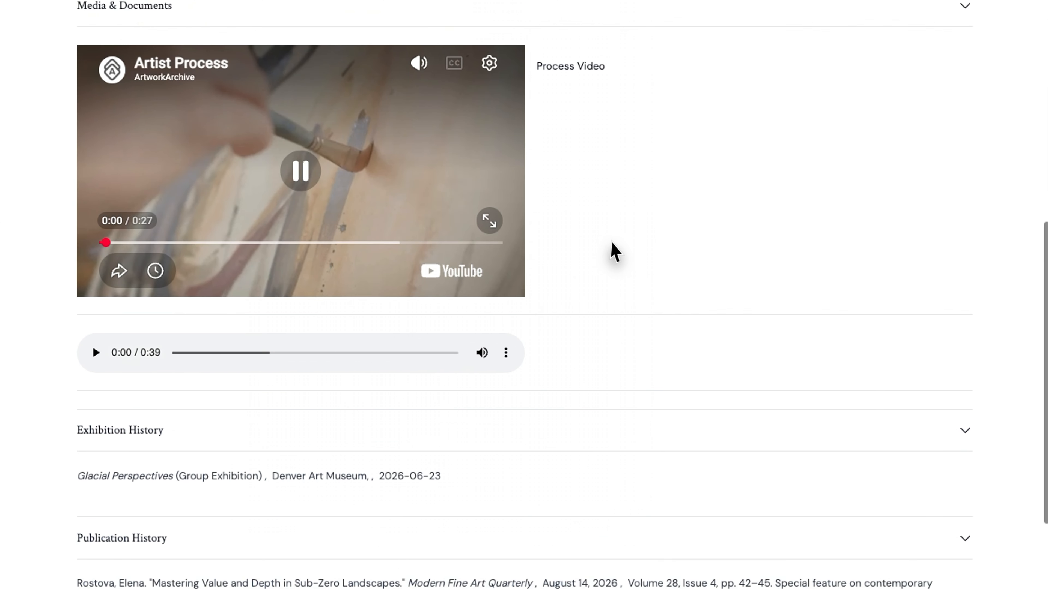
click(233, 174)
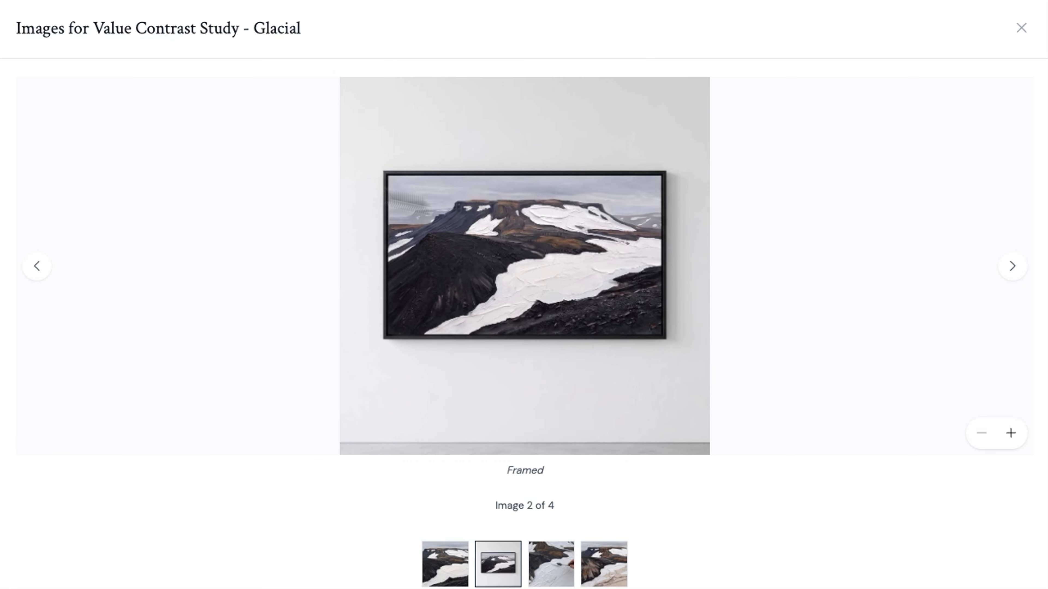
click(1012, 266)
click(1011, 267)
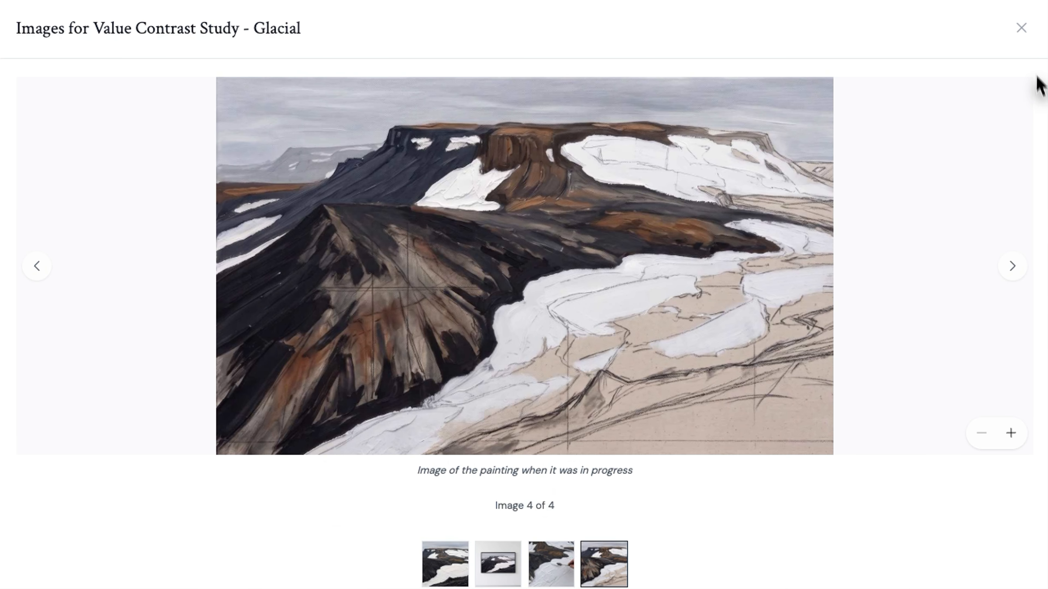
click(1021, 29)
scroll(818, 129, up, 5)
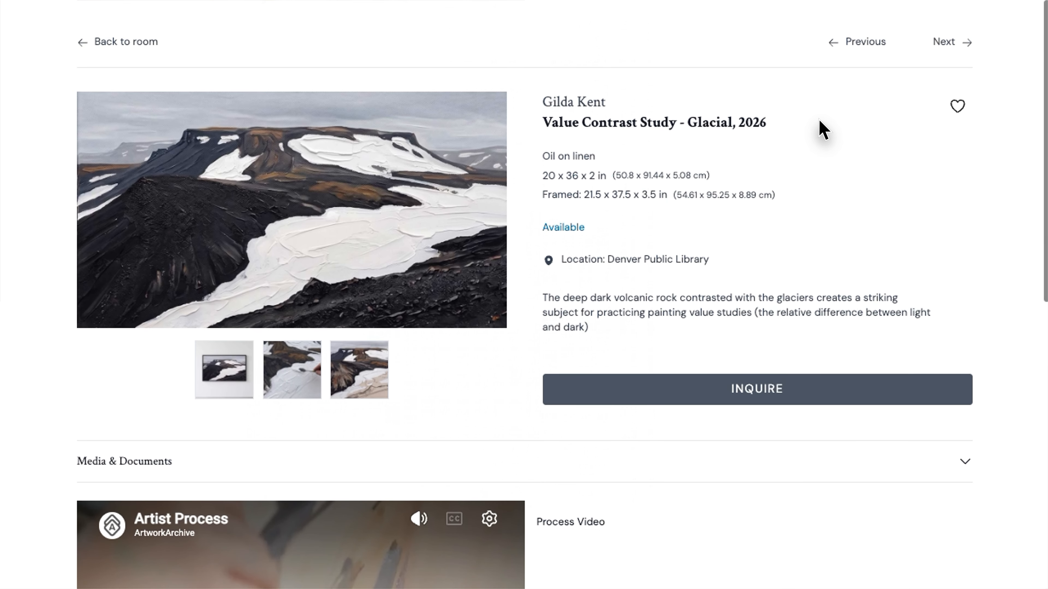
Send a purchase inquiry about Value Contrast Study - Glacial with a pasted message
click(758, 357)
text(Hi - I'm interested in purchasing this piece. Is it available to ship?)
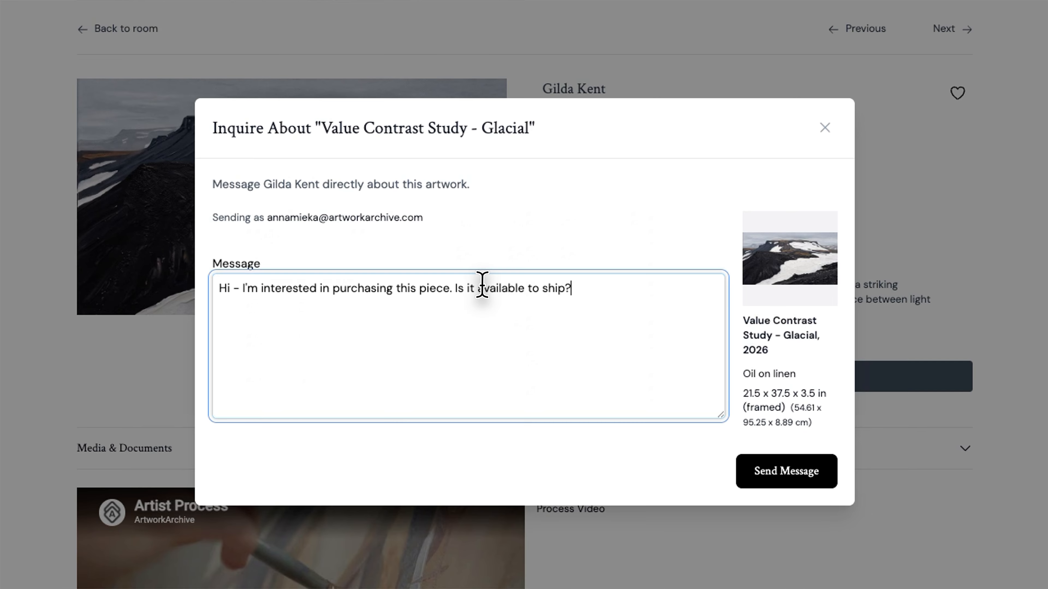
click(795, 491)
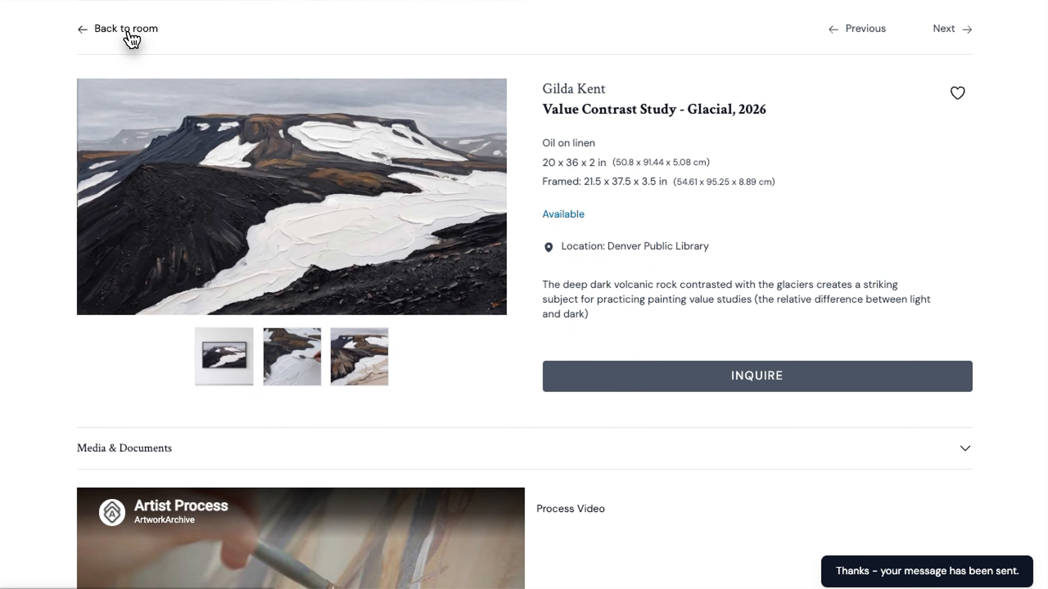
Back in the room grid, favourite Accumulation Over the Ridge and Sky Study Eight - Clear to Blue
click(126, 29)
scroll(341, 358, down, 5)
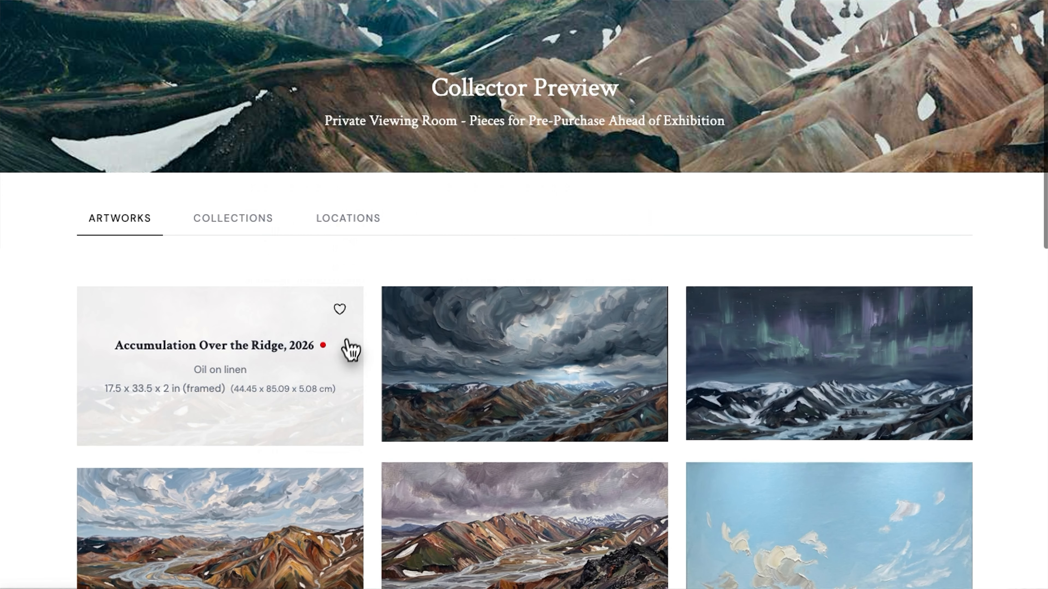
click(342, 317)
scroll(495, 388, down, 5)
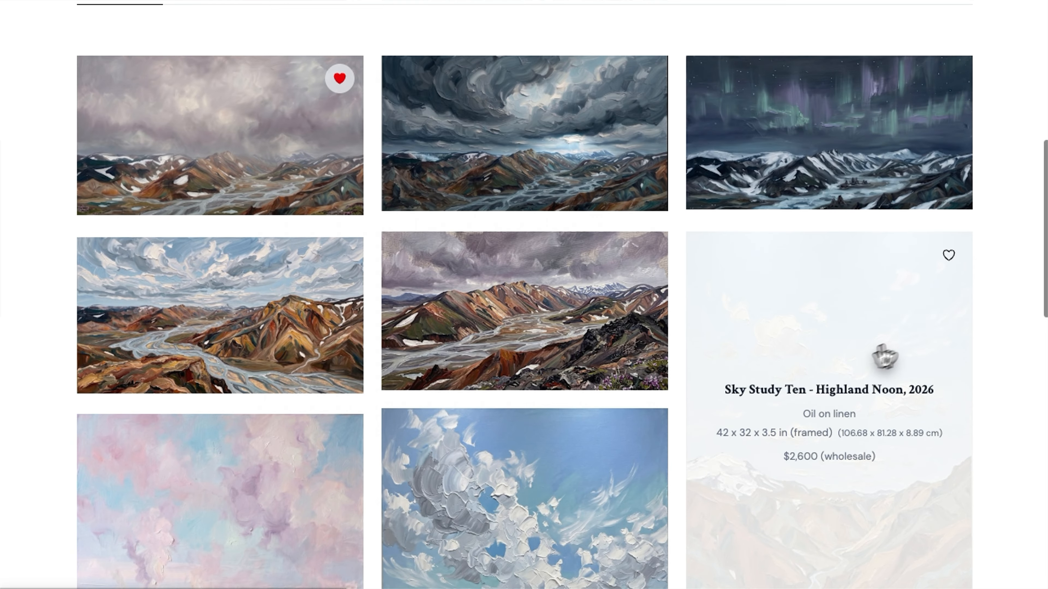
scroll(623, 398, down, 9)
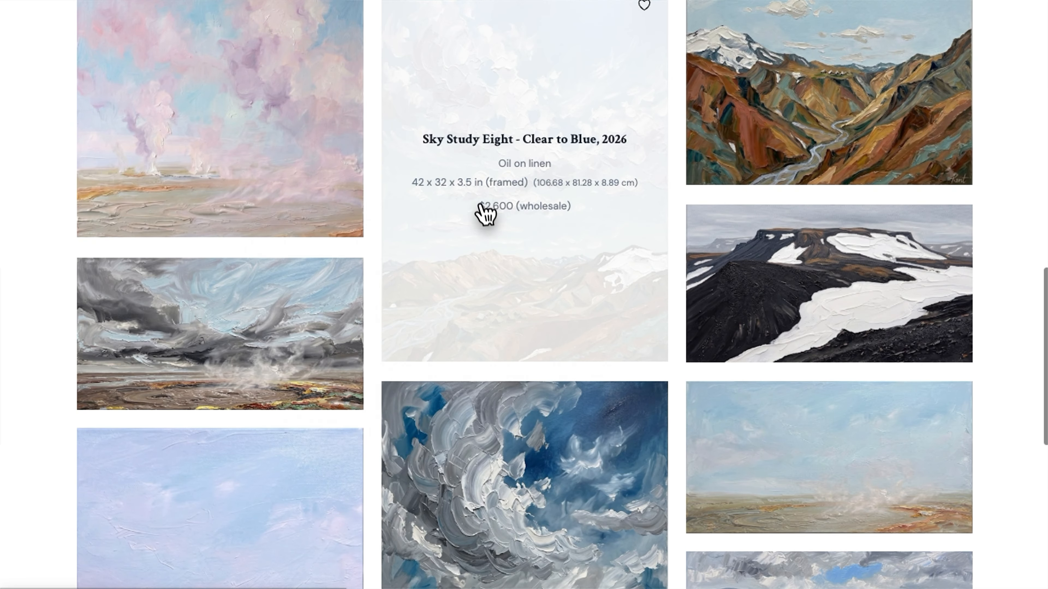
scroll(520, 202, up, 2)
click(644, 101)
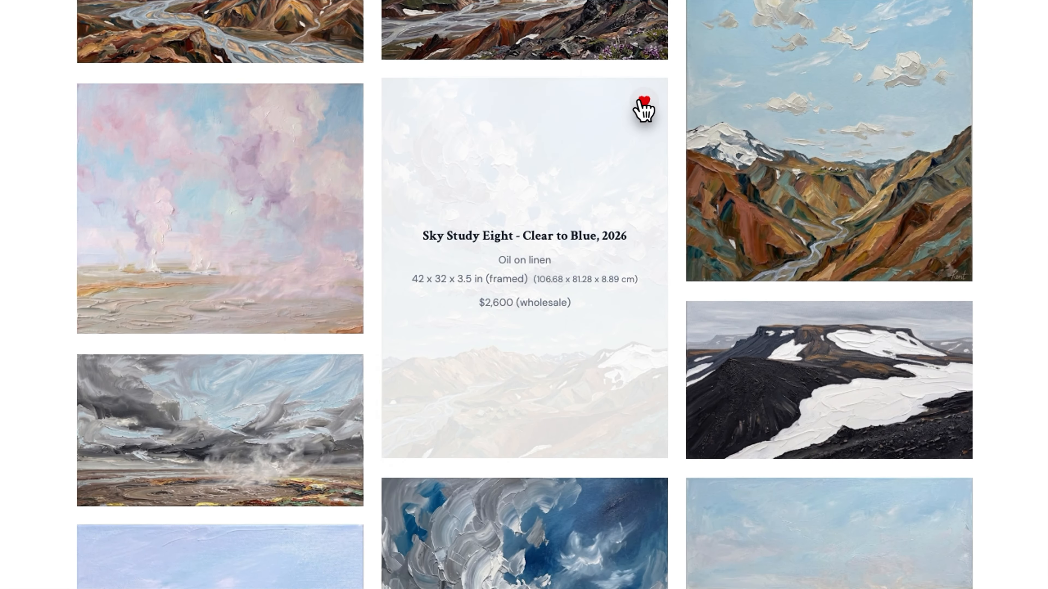
scroll(571, 210, up, 8)
scroll(574, 210, up, 9)
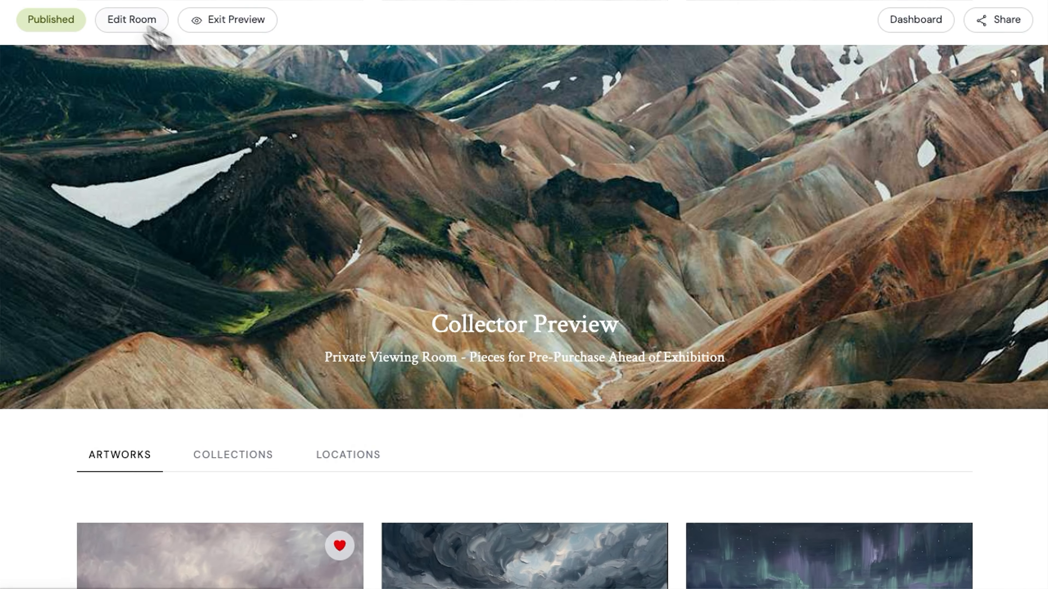
Save the room's settings with downloads of original image files allowed
scroll(763, 435, down, 15)
click(869, 281)
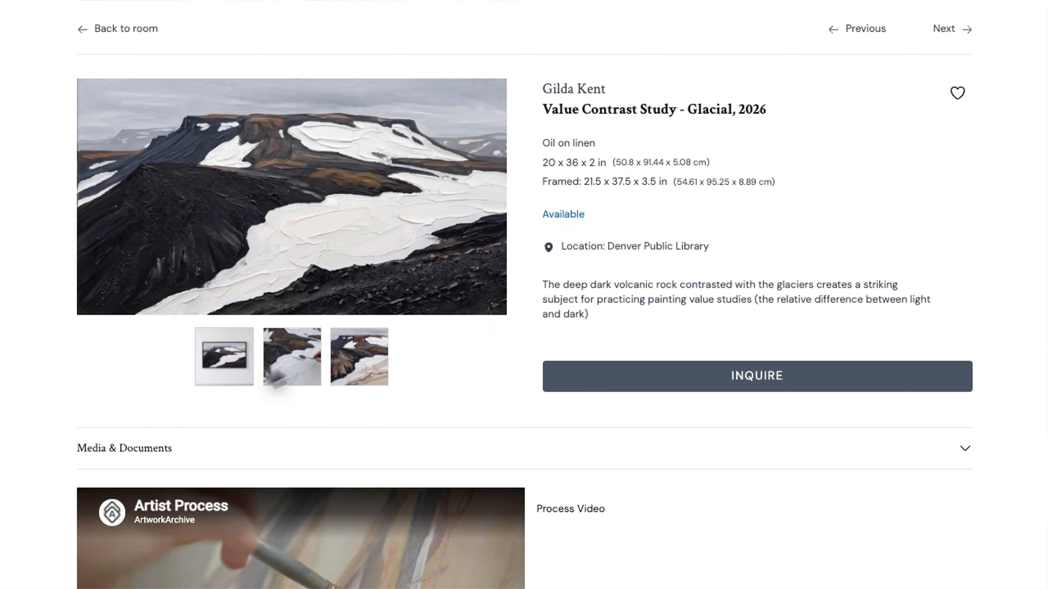
click(133, 37)
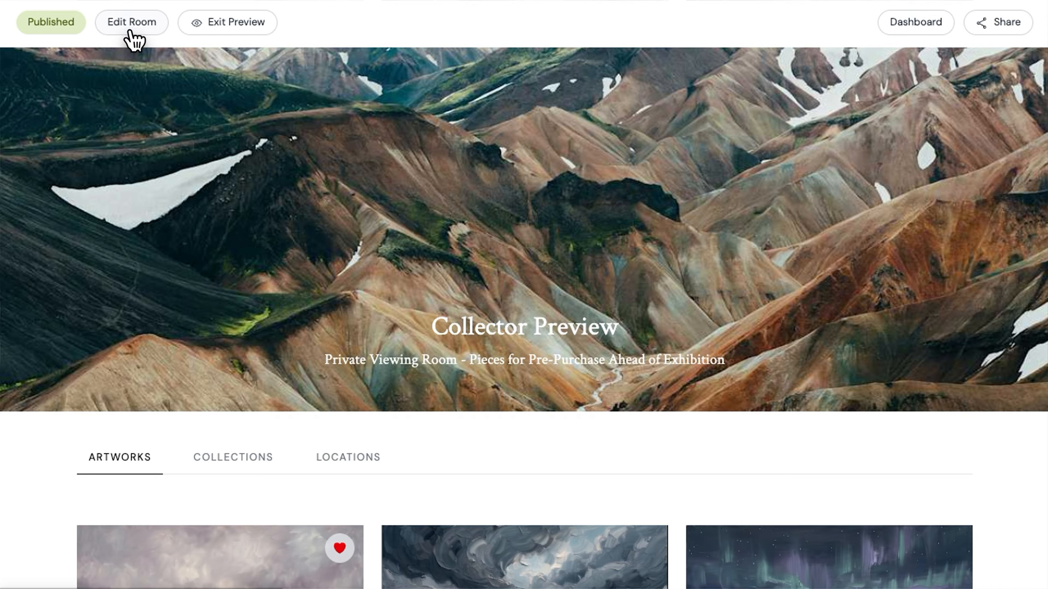
click(140, 36)
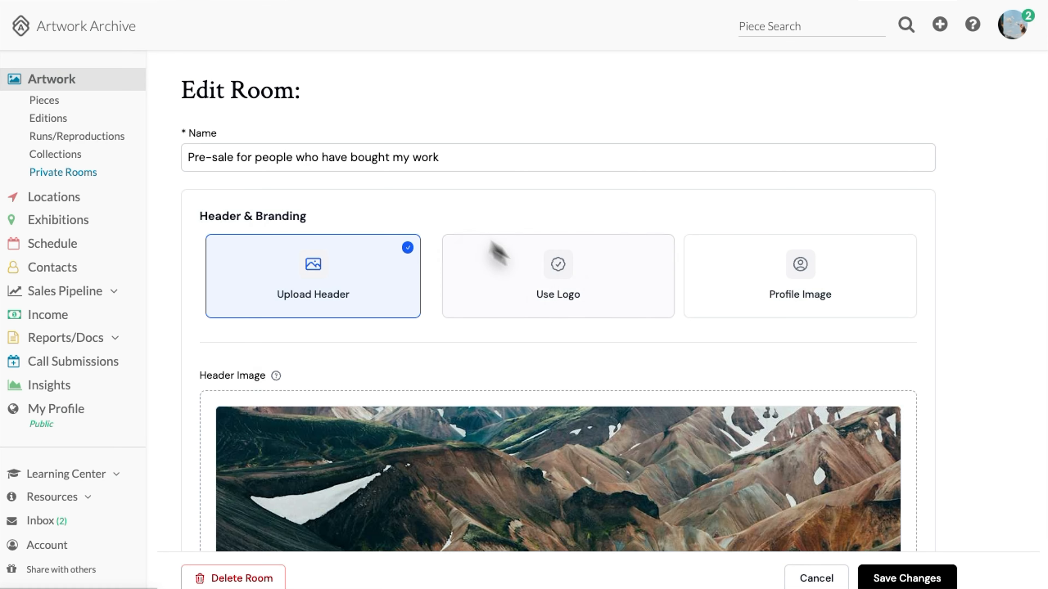
scroll(584, 287, down, 12)
scroll(582, 289, down, 20)
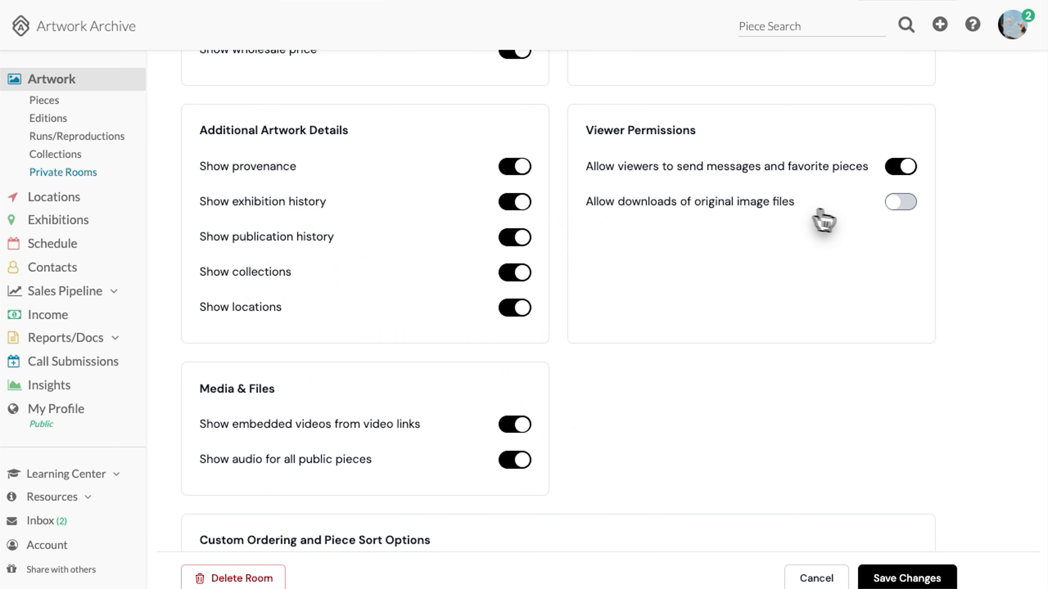
click(892, 580)
Preview the room and download Value Contrast Study - Glacial's original images (1,667 KB)
click(423, 142)
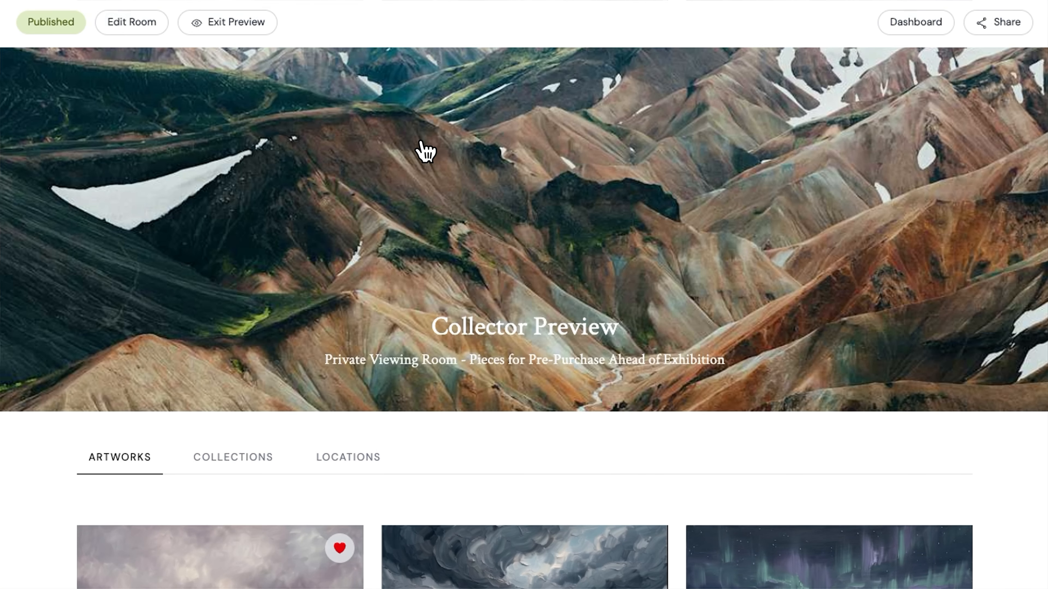
scroll(538, 361, down, 10)
click(772, 361)
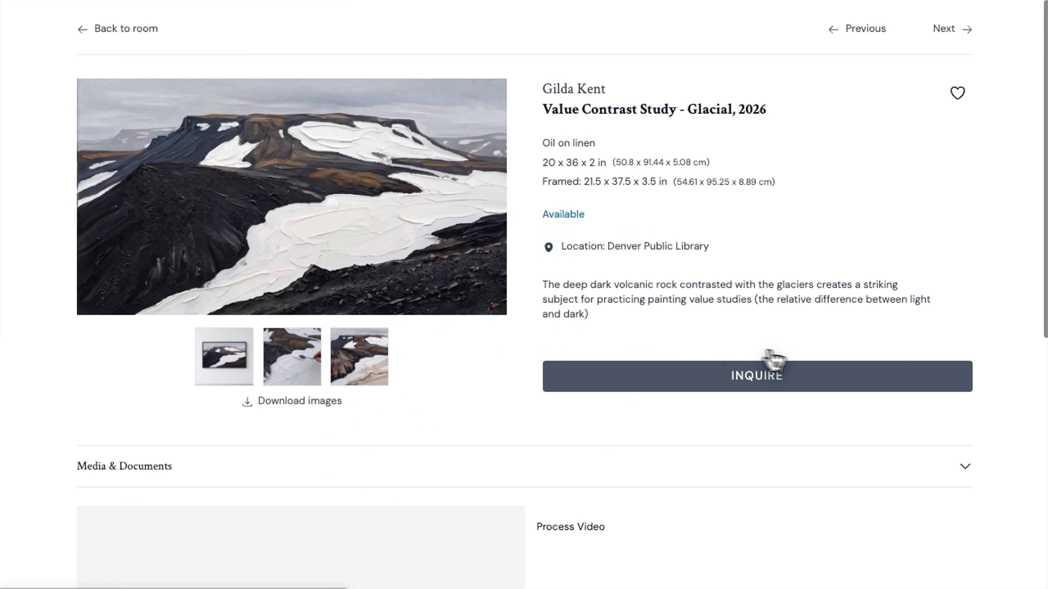
click(283, 407)
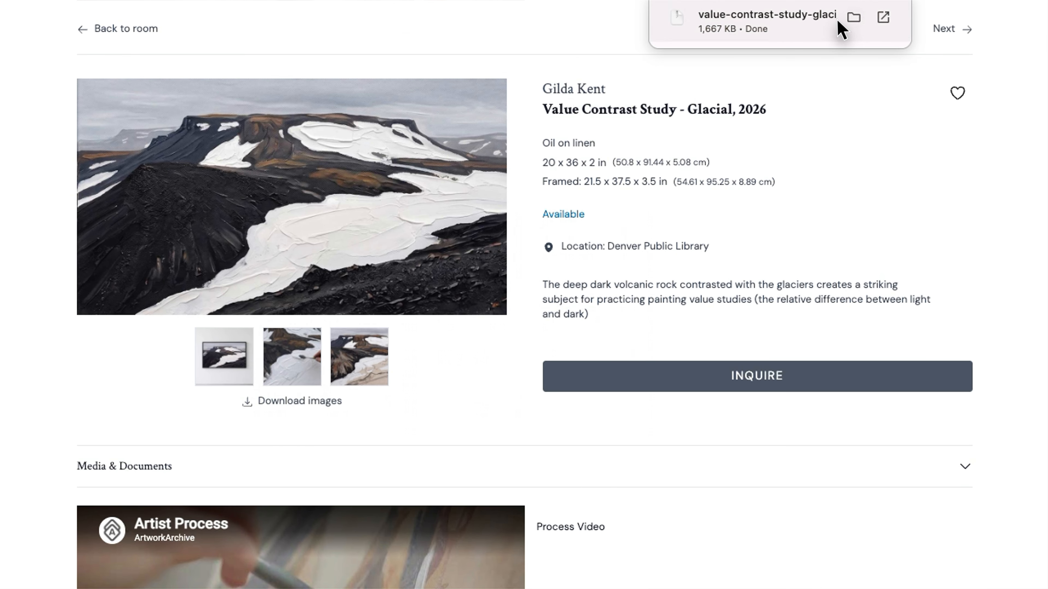
Open the value-contrast-study-glacial (1) folder in Downloads, review the images, then return to the room
click(854, 17)
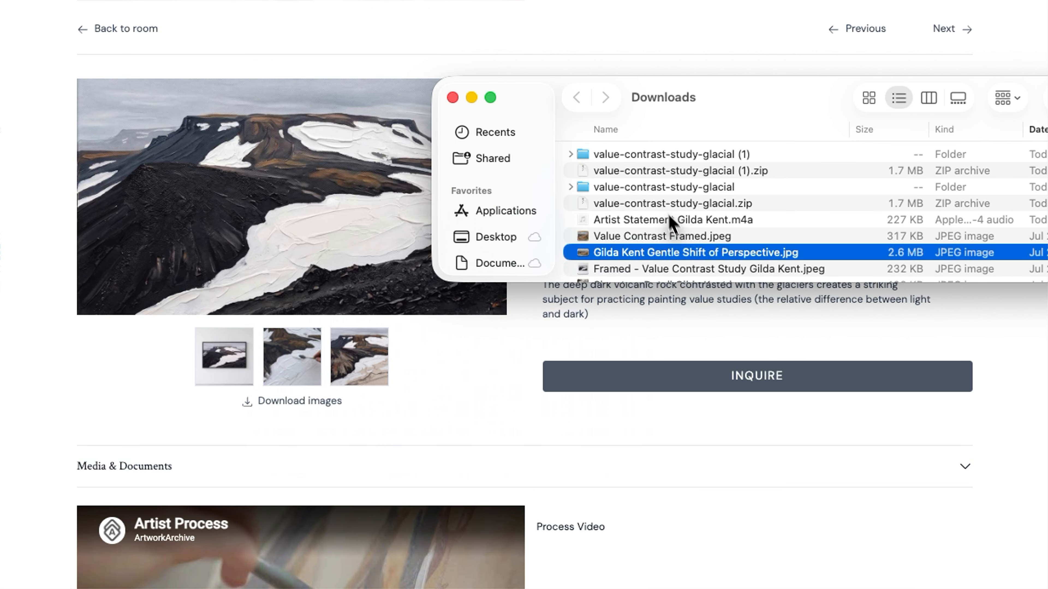
click(634, 157)
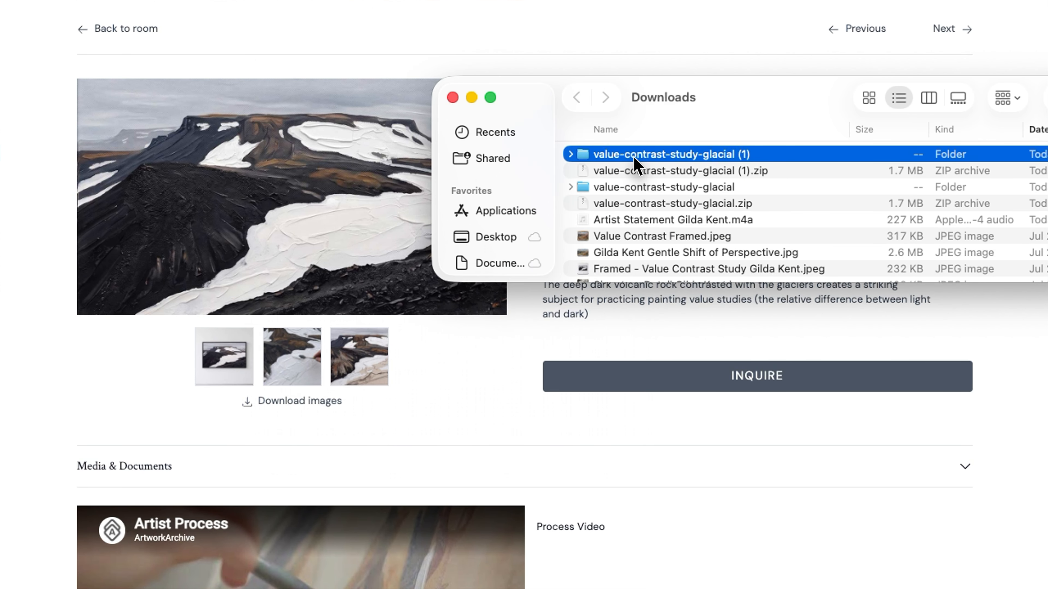
double_click(635, 157)
click(635, 170)
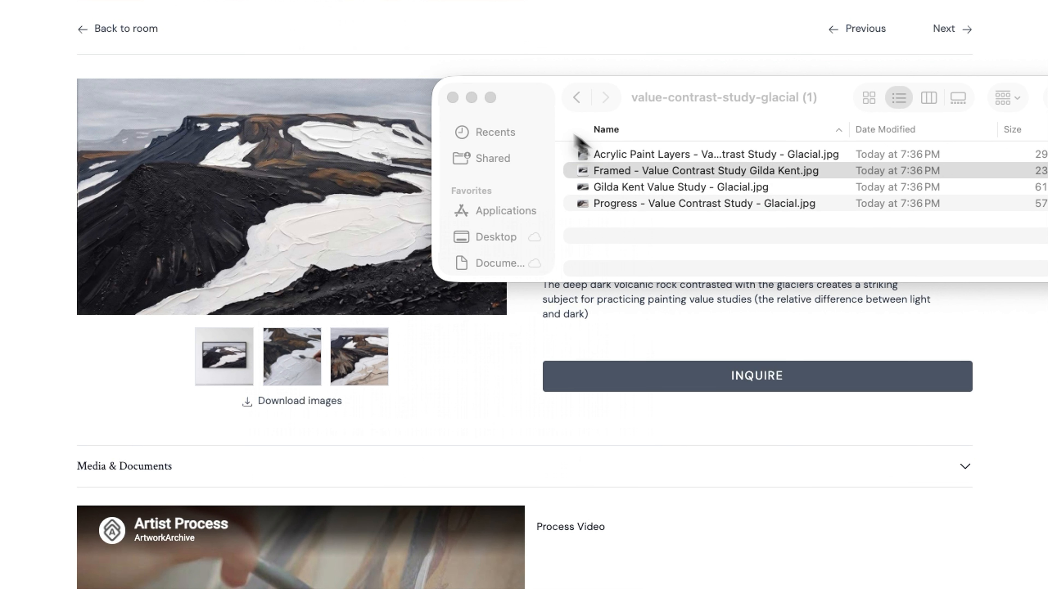
click(452, 97)
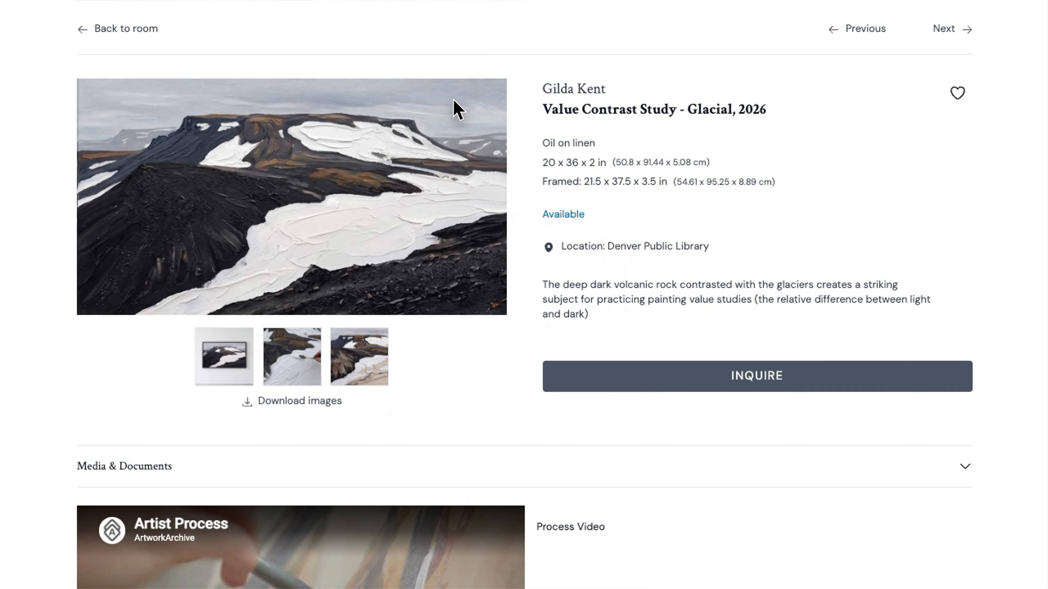
click(120, 31)
Save the pre-sale room's edit form with it published and password protected
click(131, 23)
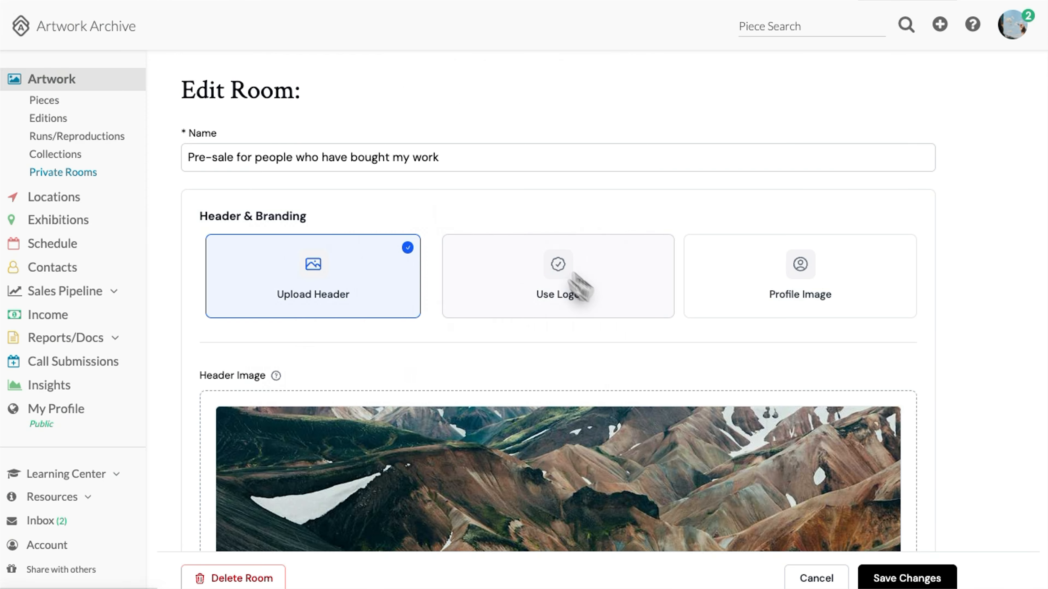
scroll(613, 305, down, 15)
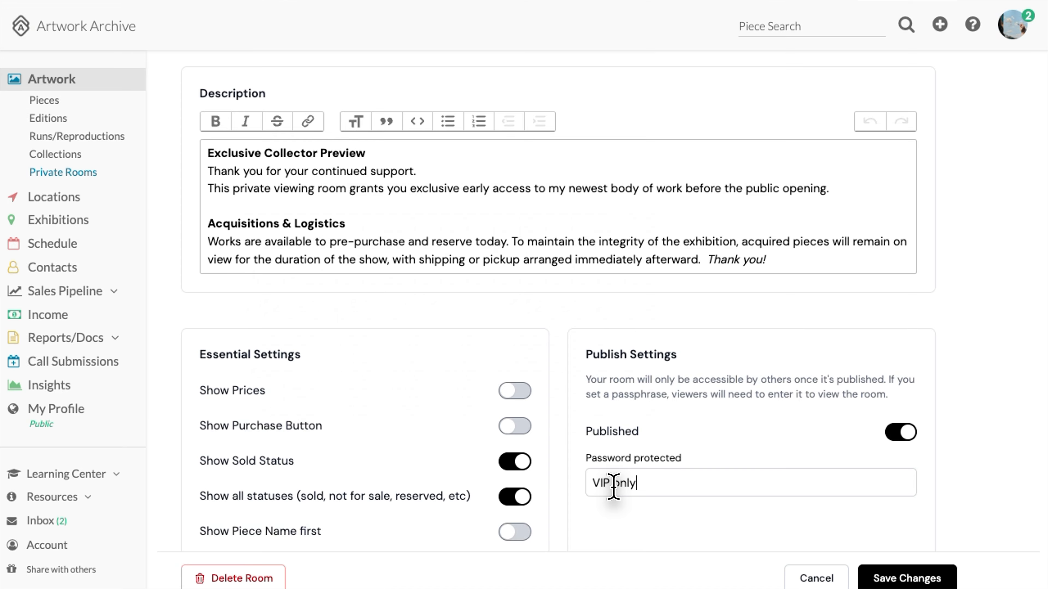
scroll(719, 484, down, 2)
click(899, 578)
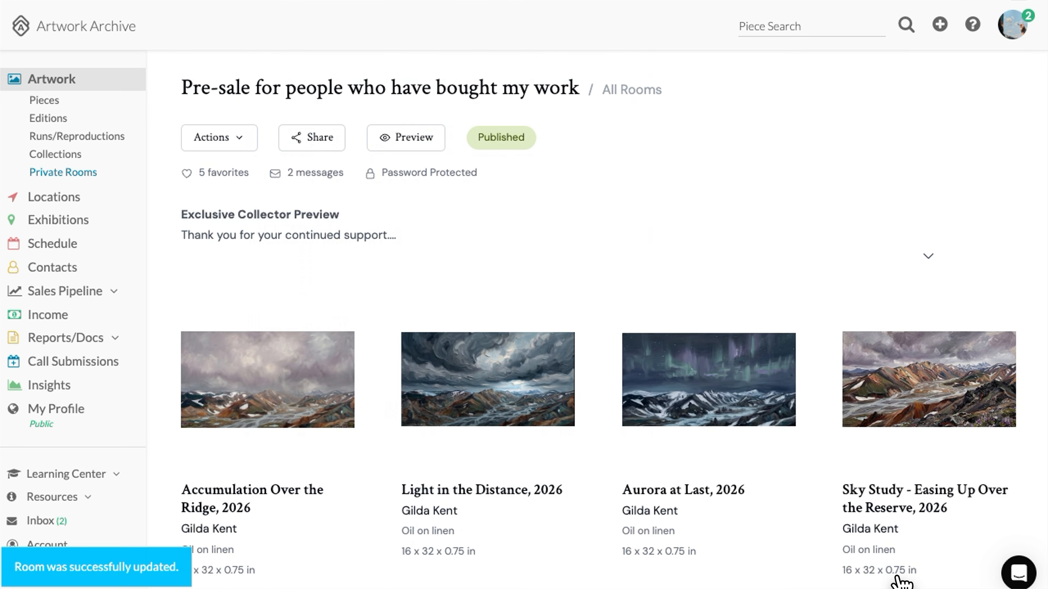
Preview the room and favourite the pink Geothermal Vent painting and a second geothermal painting
click(406, 137)
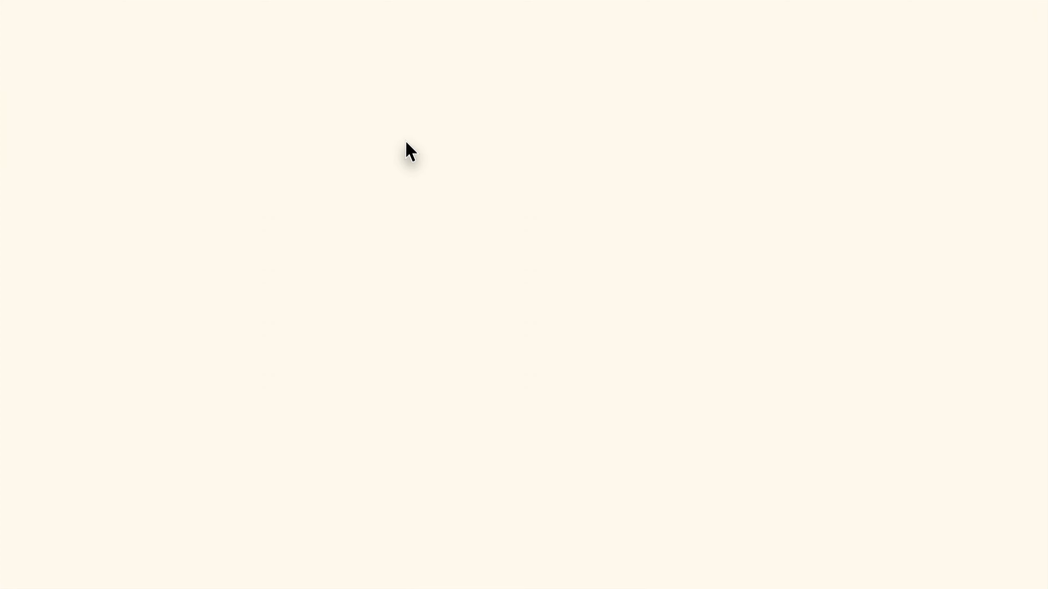
scroll(452, 210, down, 8)
scroll(452, 210, down, 8)
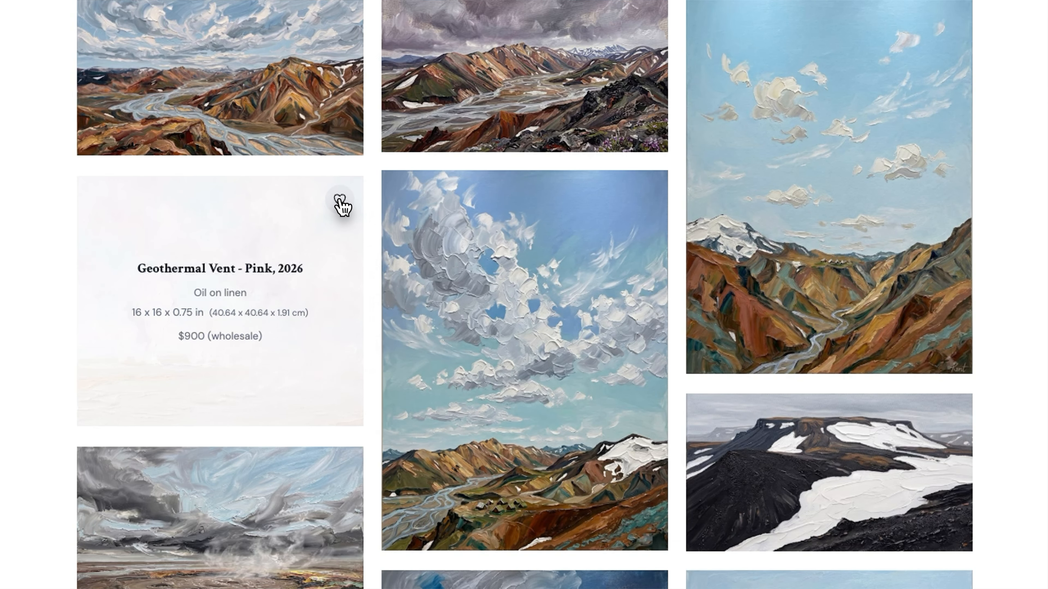
click(340, 199)
scroll(441, 272, down, 7)
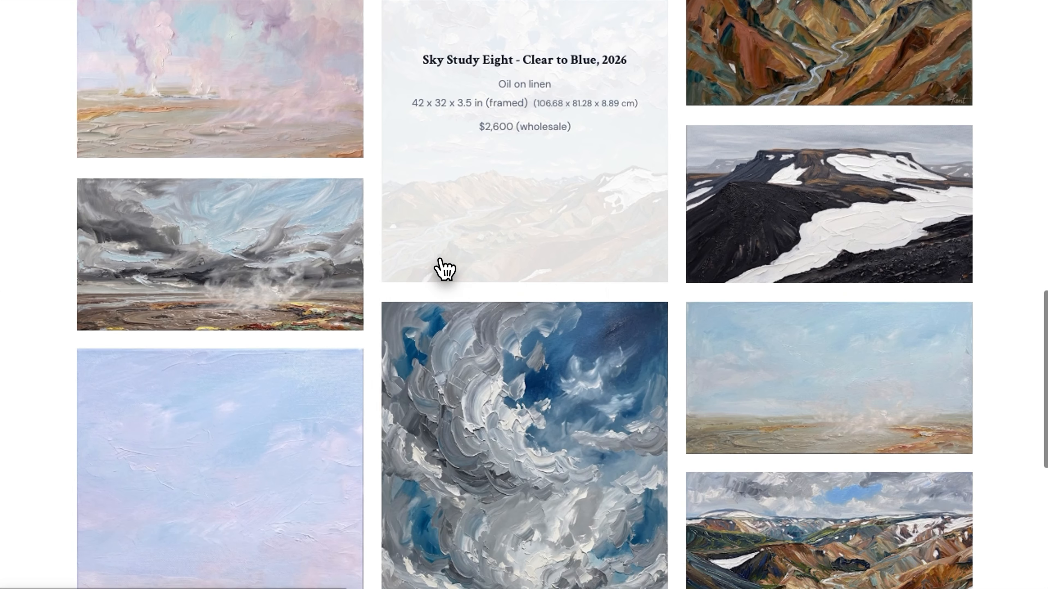
click(340, 323)
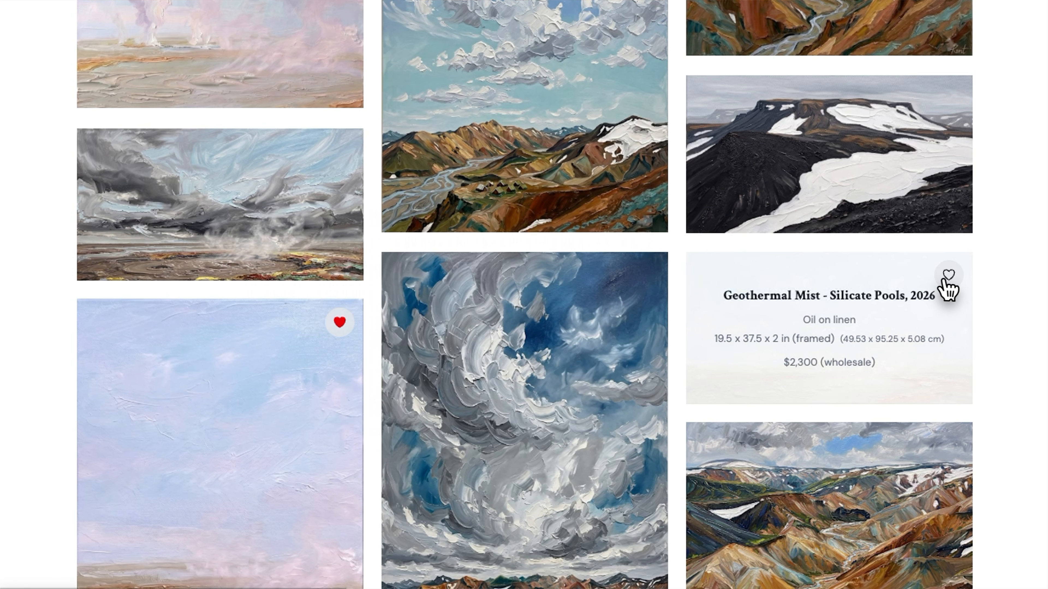
Send the artist a message asking about buying the collection
scroll(891, 335, down, 8)
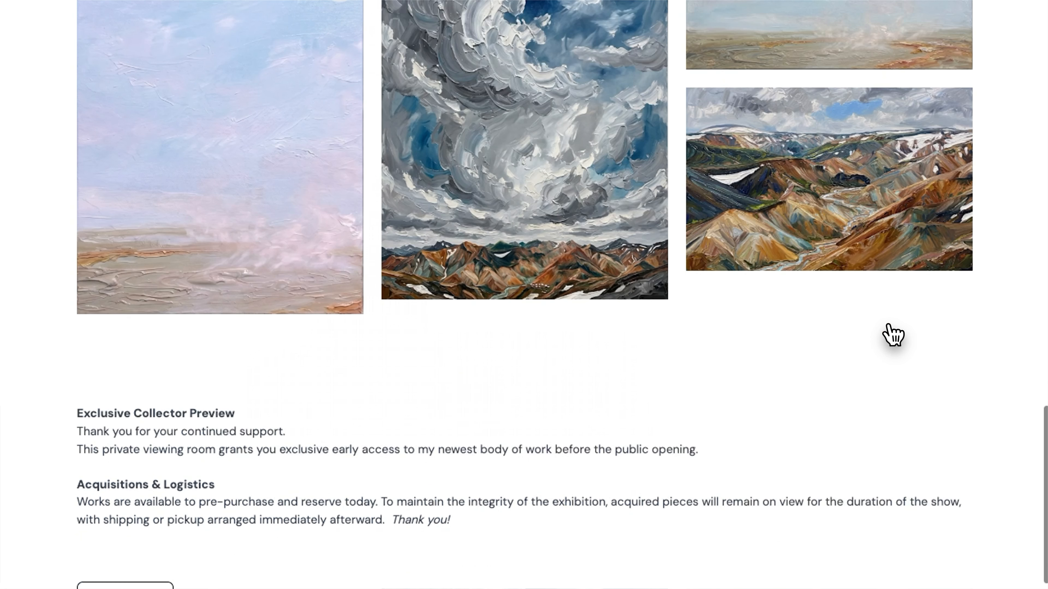
scroll(893, 335, down, 2)
click(163, 526)
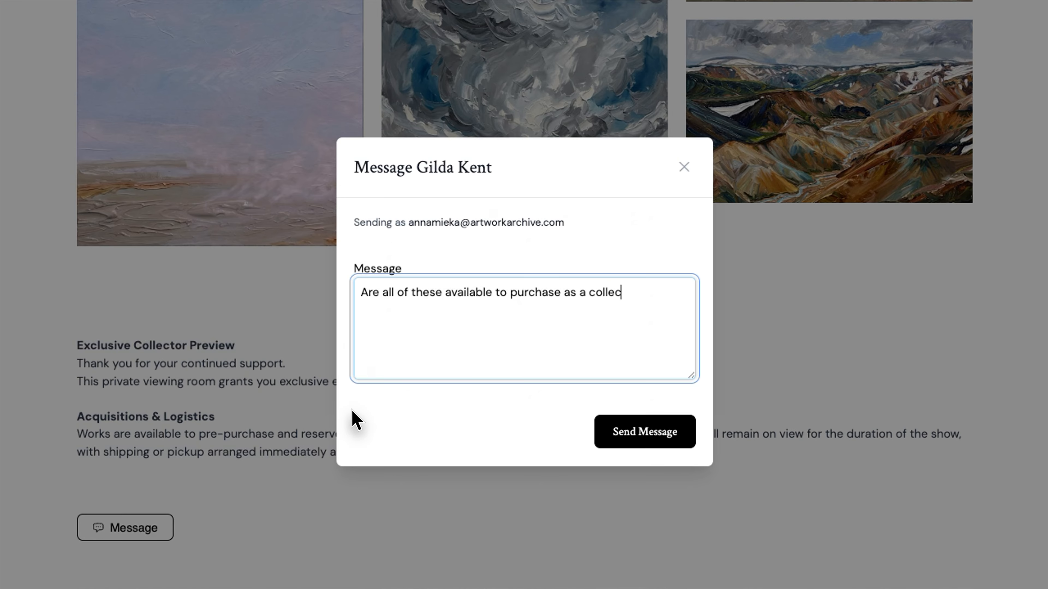
click(648, 441)
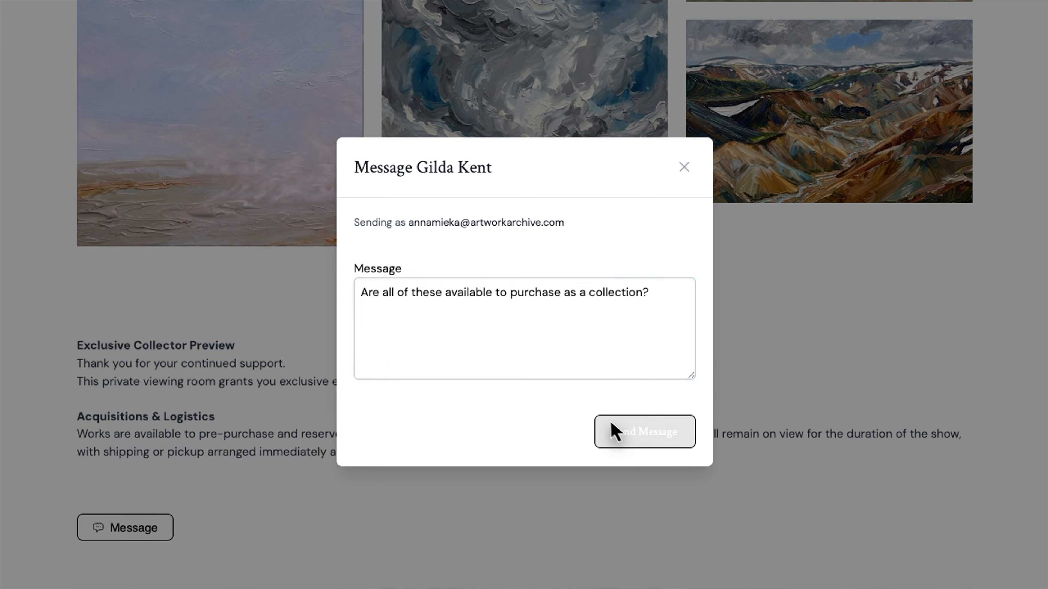
Send a framing inquiry about Geothermal Vent - Pink from its detail page
scroll(606, 408, up, 10)
scroll(601, 402, up, 4)
click(329, 355)
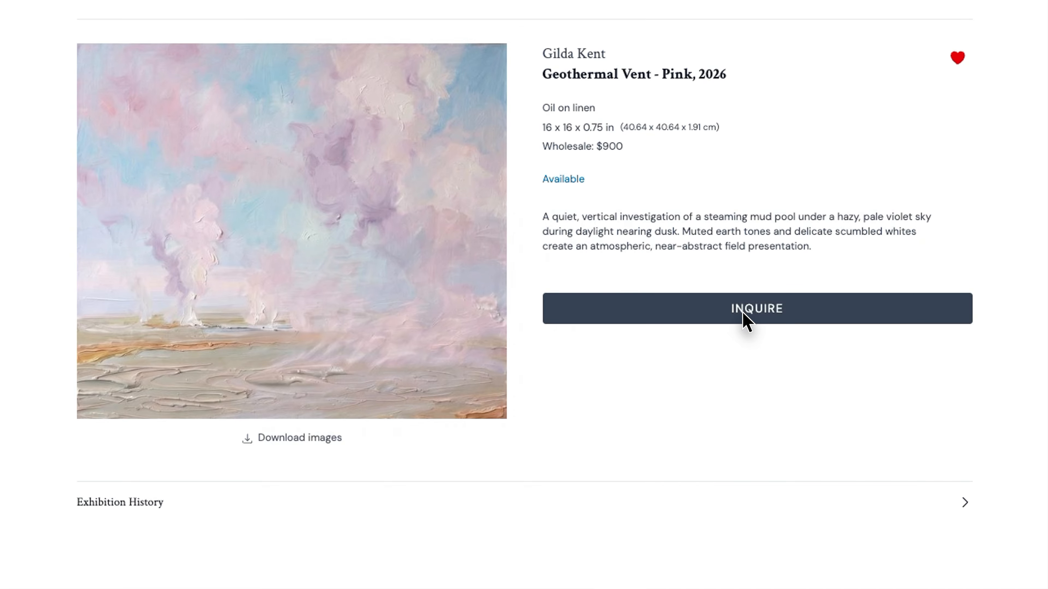
click(744, 317)
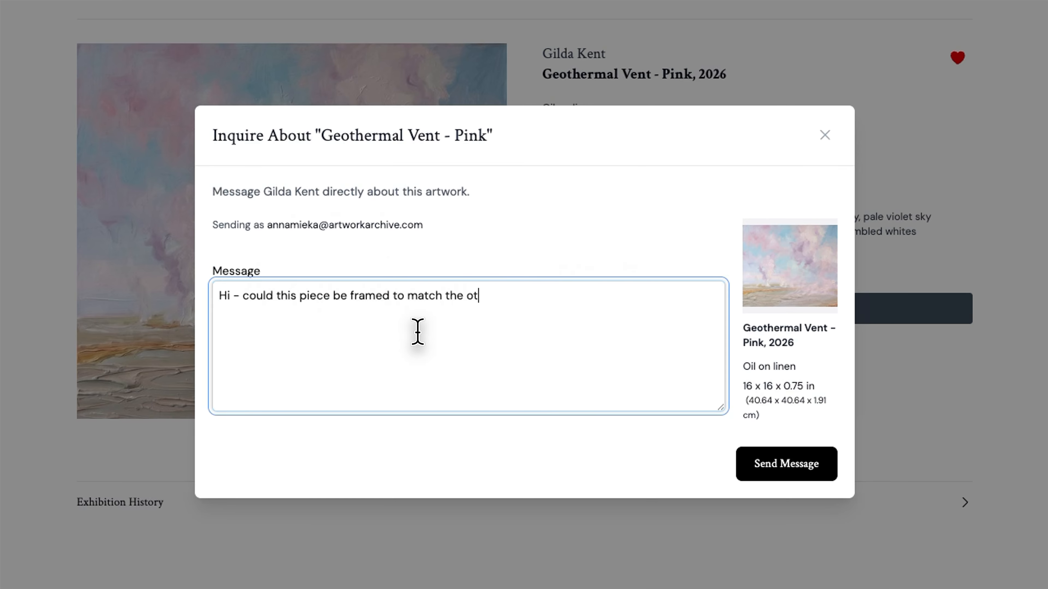
click(790, 469)
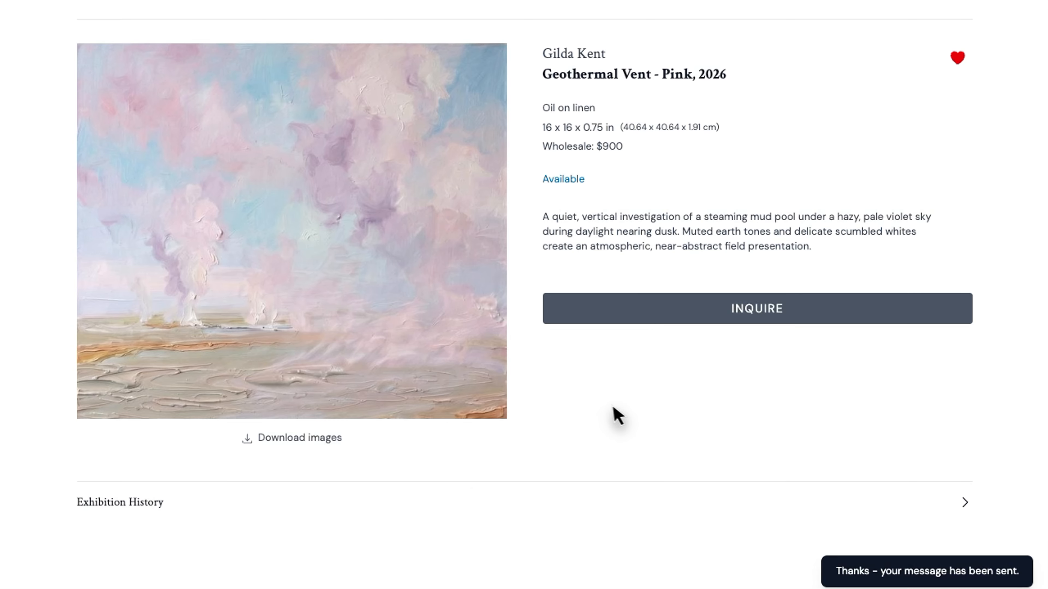
Exit the preview and return to the Private Rooms list
scroll(594, 403, up, 1)
click(124, 28)
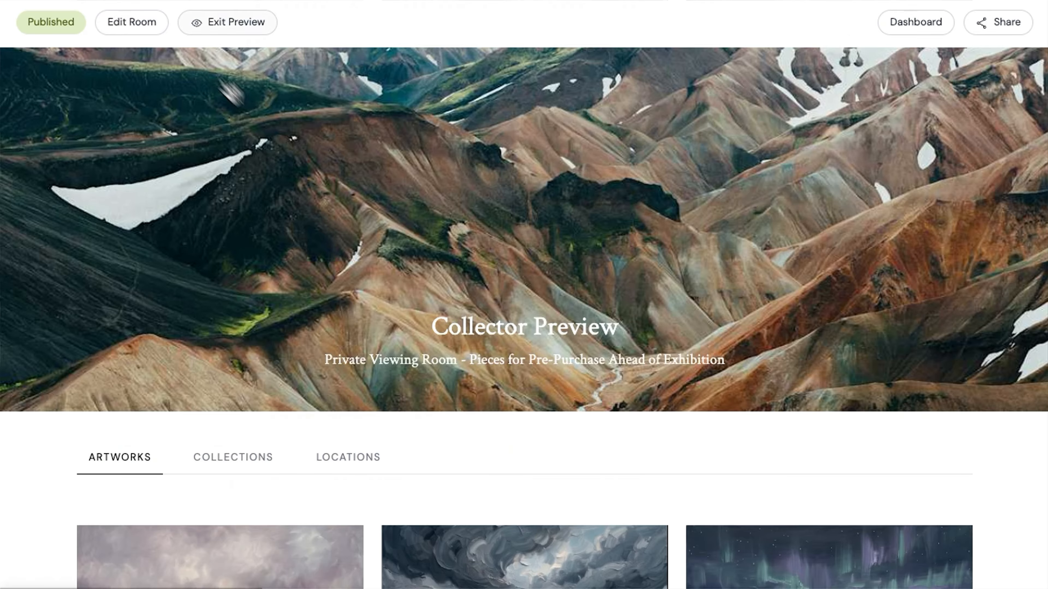
click(222, 31)
click(66, 174)
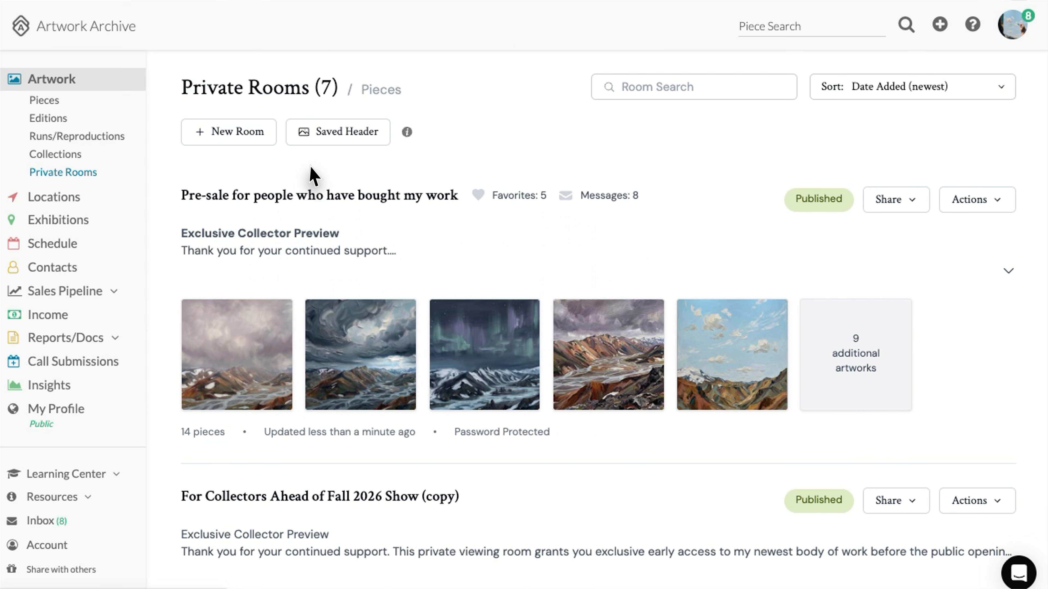
Edit the pre-sale room to switch off original image file downloads and save it
scroll(311, 175, down, 10)
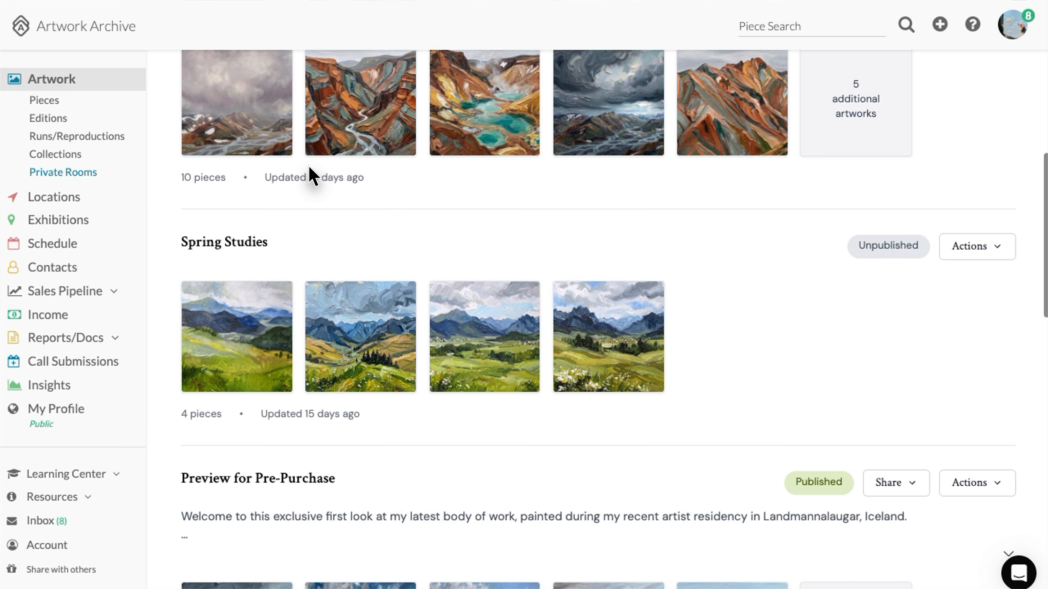
scroll(309, 173, up, 10)
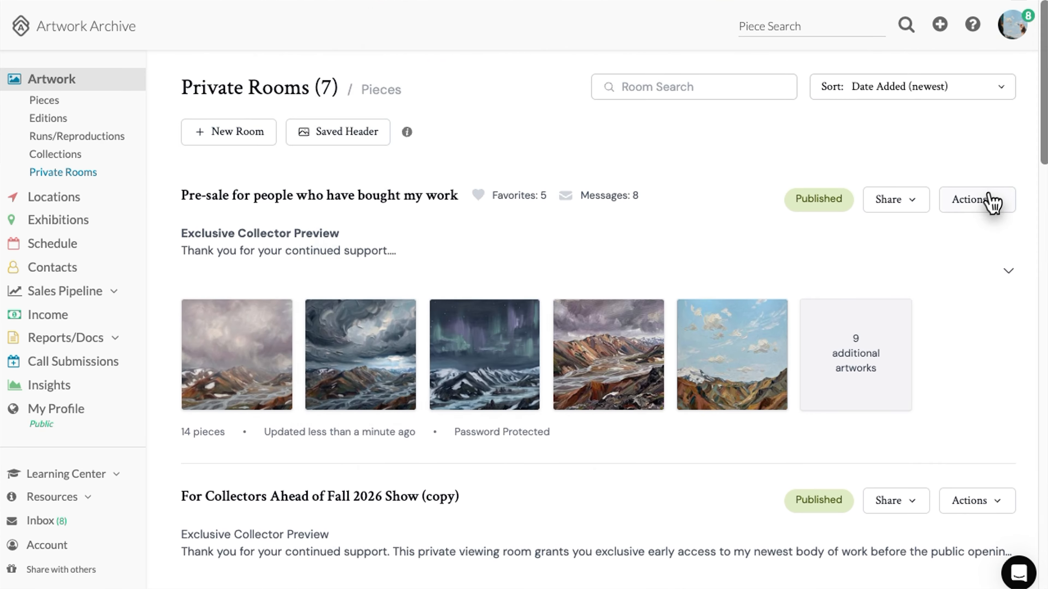
click(989, 202)
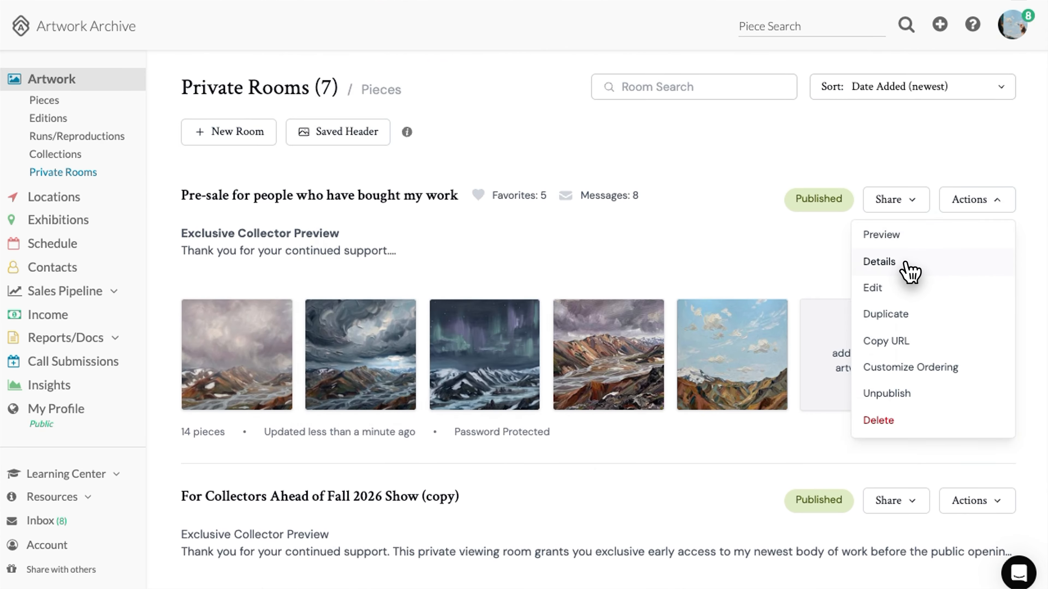
click(901, 295)
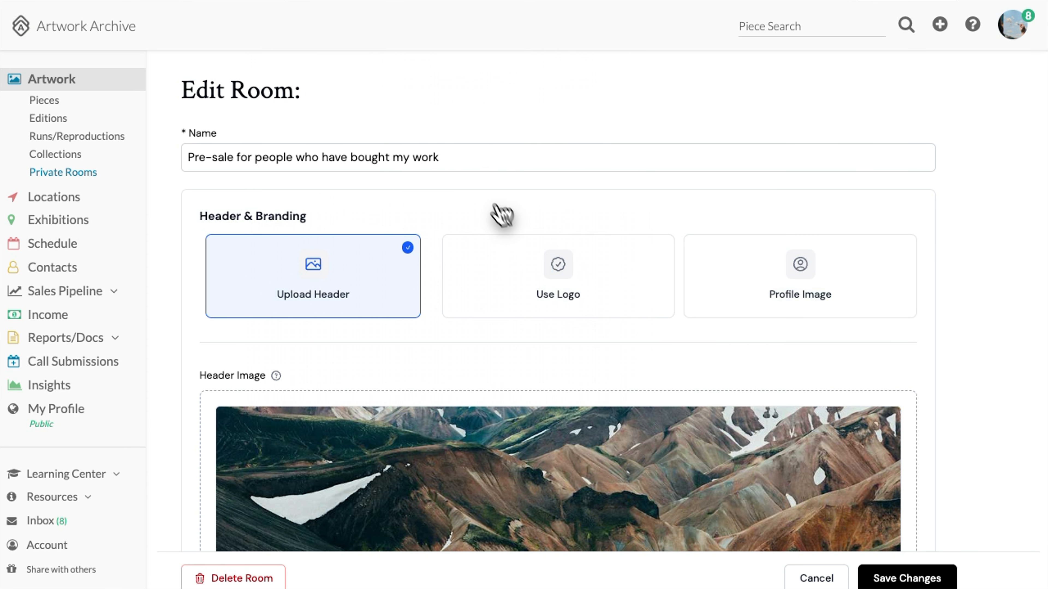
scroll(625, 280, down, 20)
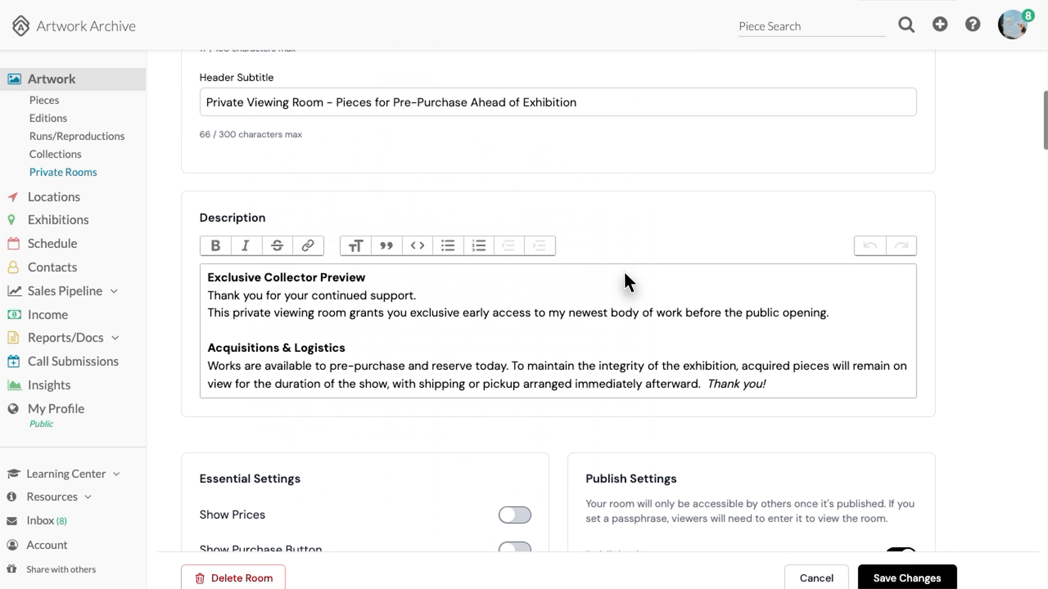
scroll(625, 281, down, 10)
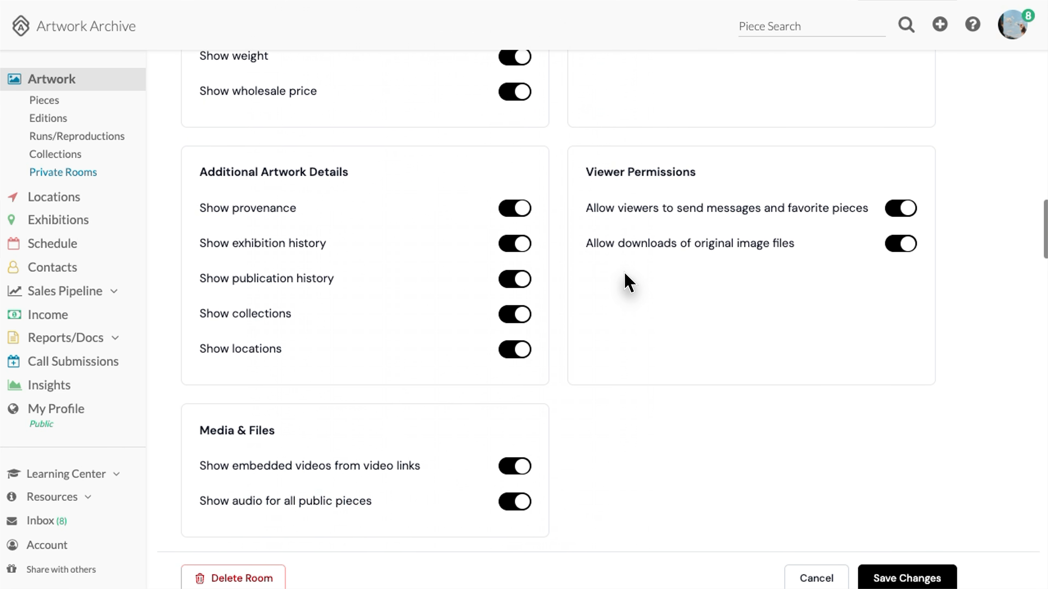
click(900, 194)
scroll(896, 363, down, 1)
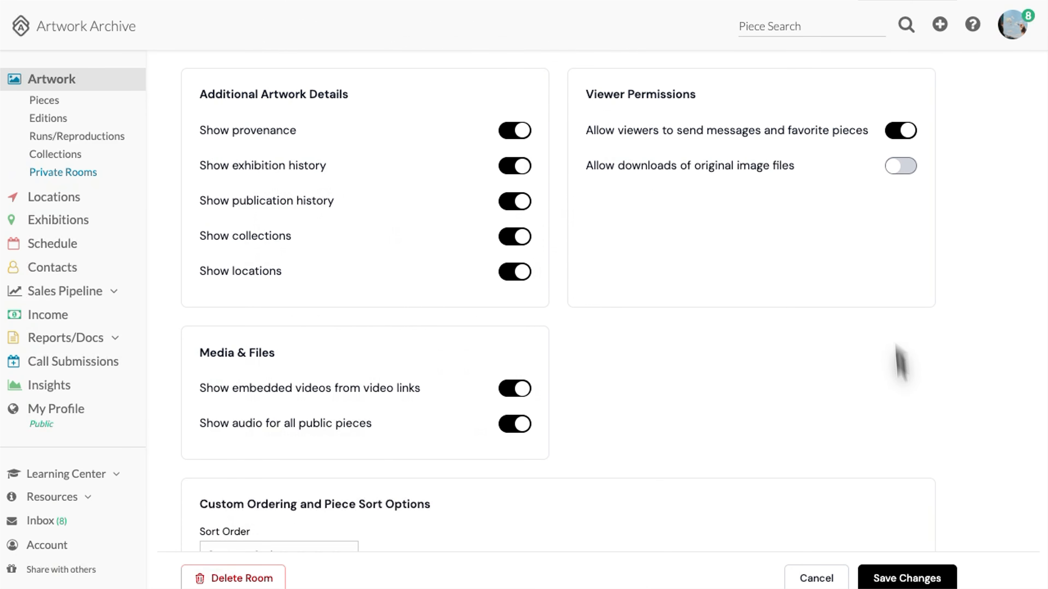
click(905, 583)
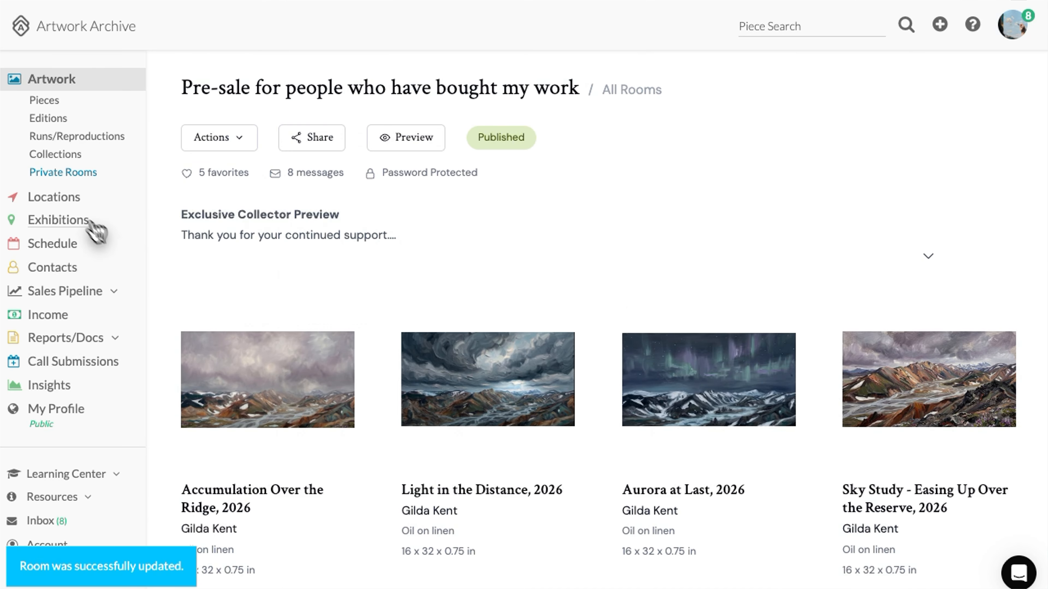
Upload the landscape banner JPEG from Downloads as the saved Private Rooms header
click(62, 173)
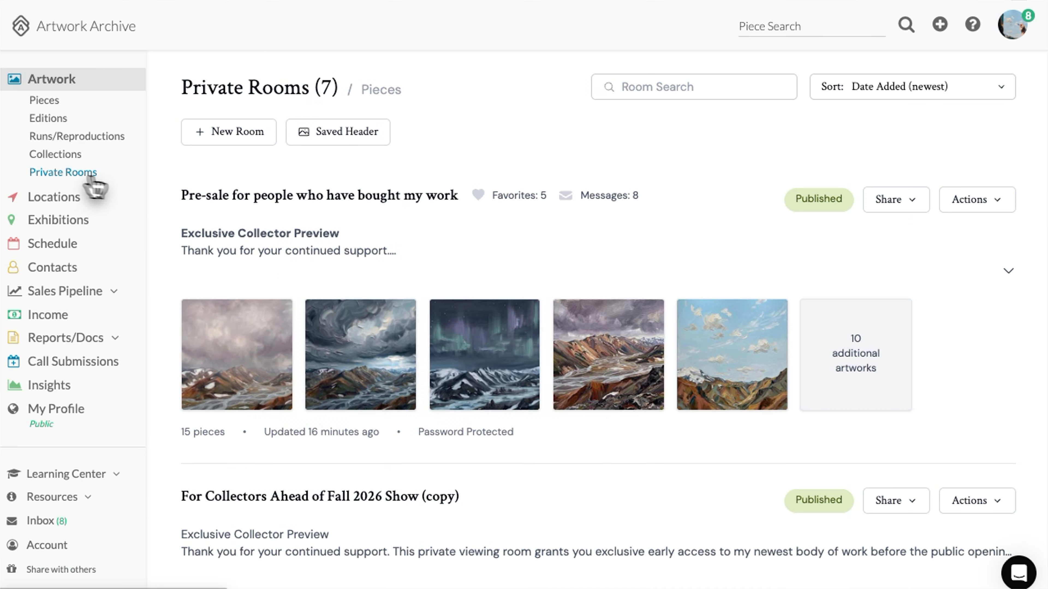
click(331, 133)
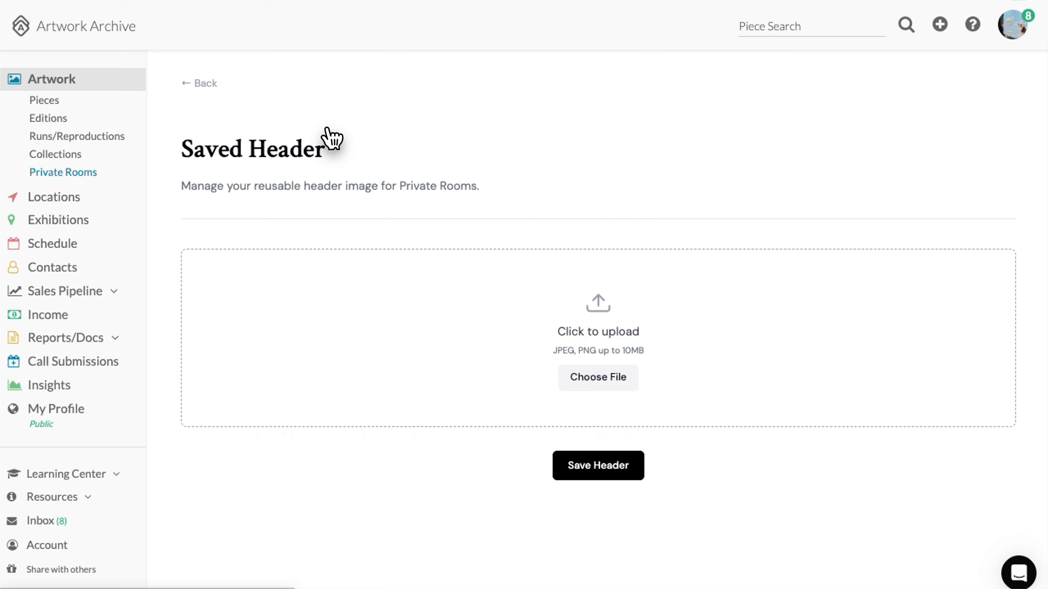
click(619, 384)
click(530, 379)
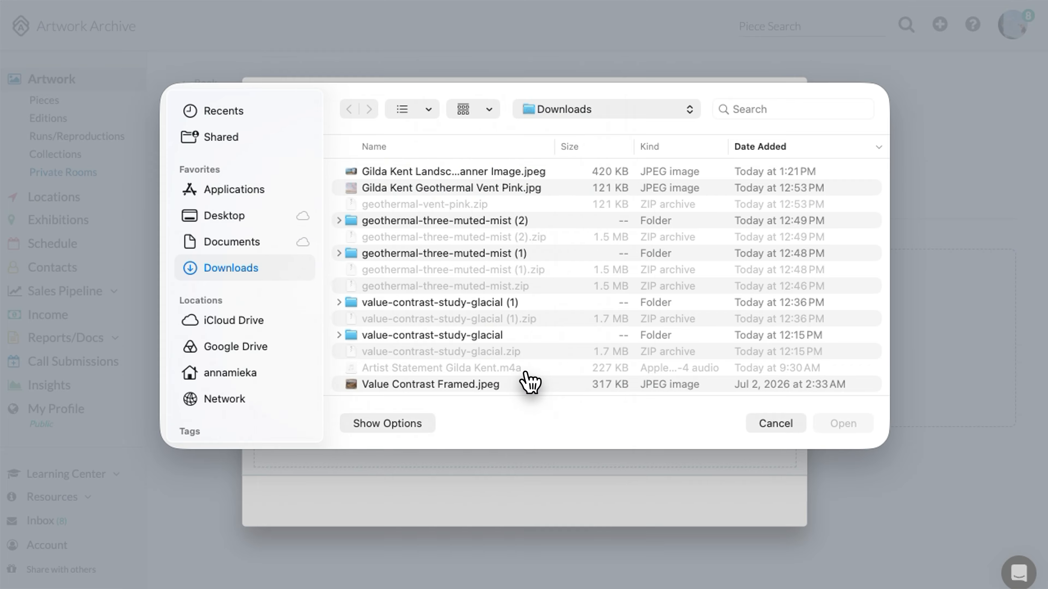
double_click(400, 171)
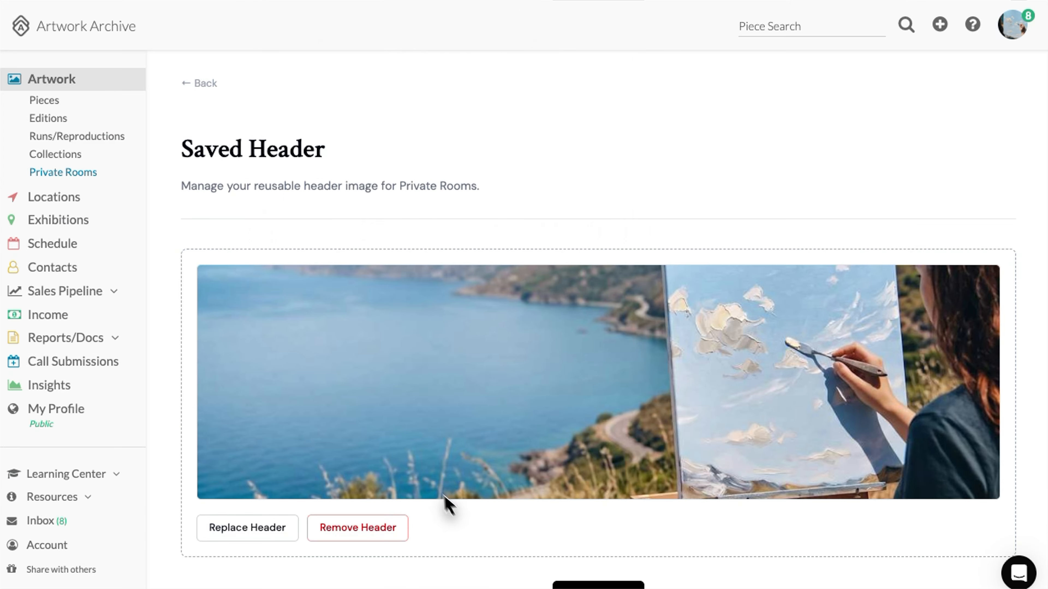
scroll(556, 543, down, 3)
click(598, 494)
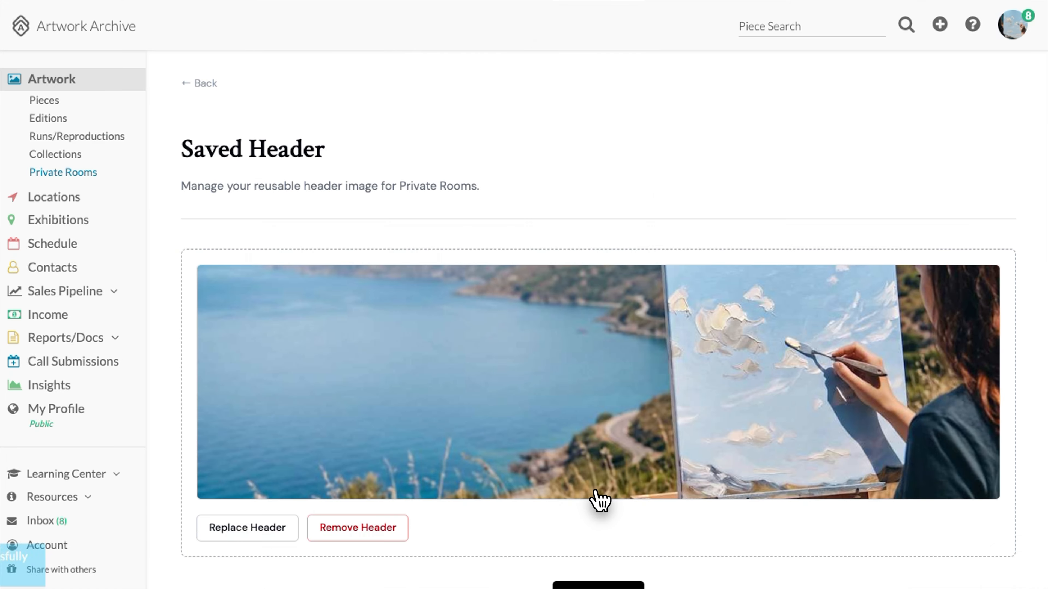
click(201, 84)
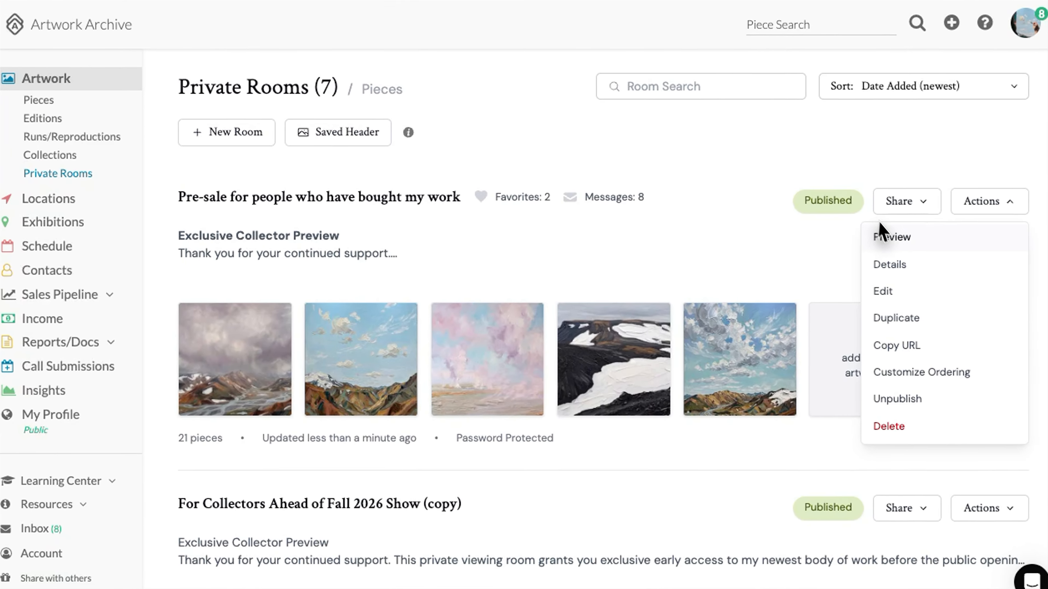
Preview the pre-sale room as collectors see it and browse its artwork gallery back to the top
click(886, 239)
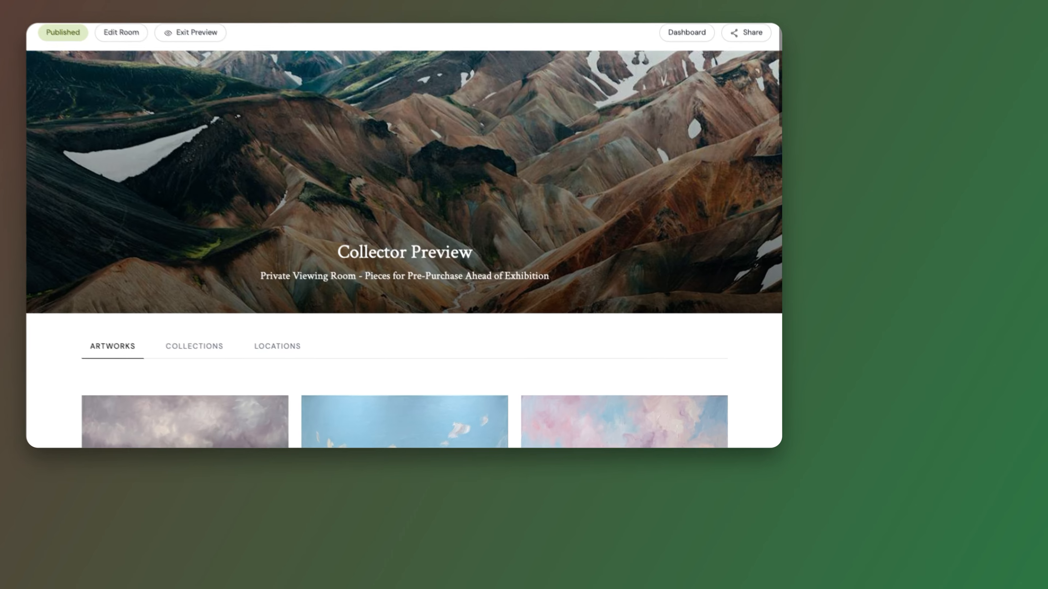
scroll(398, 247, down, 5)
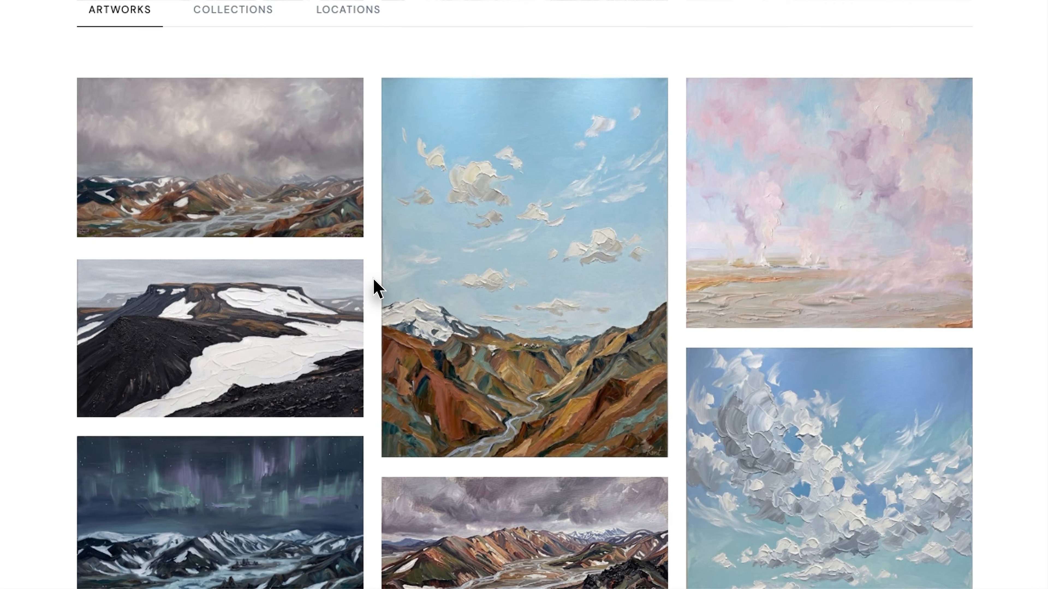
scroll(376, 289, down, 10)
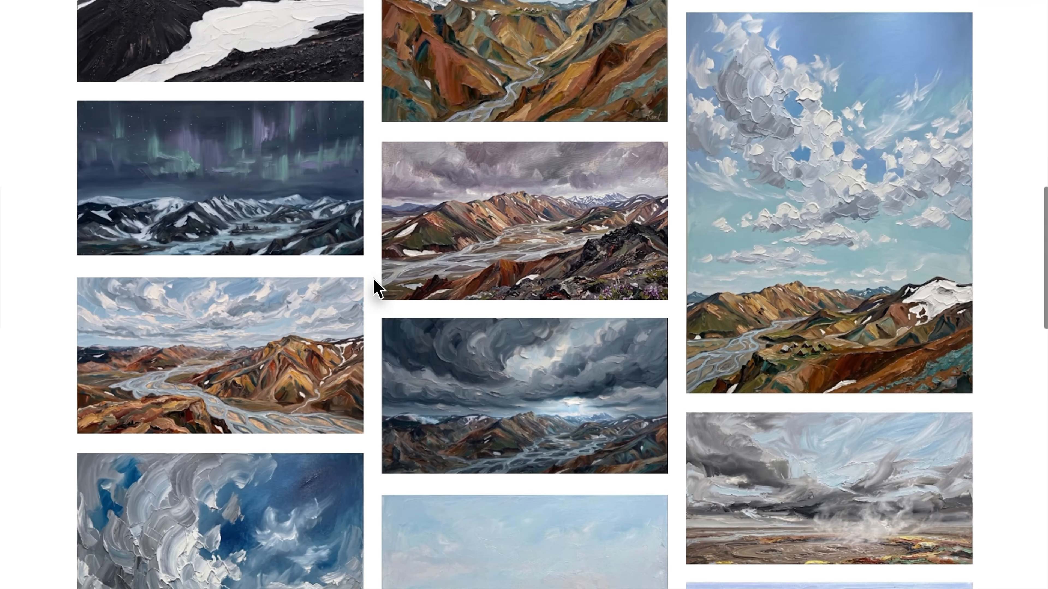
scroll(374, 281, up, 5)
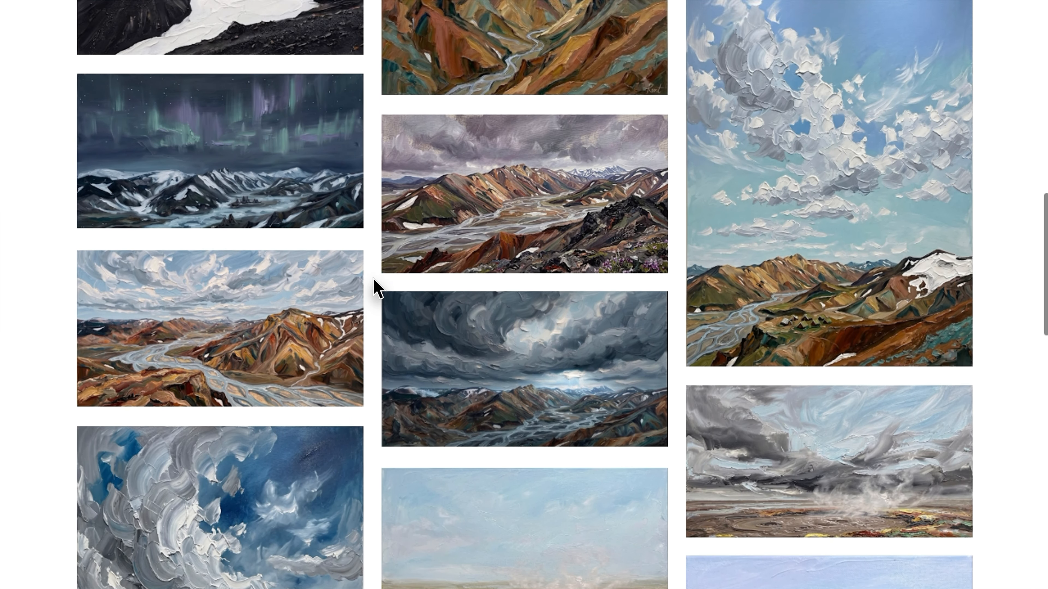
scroll(374, 281, down, 20)
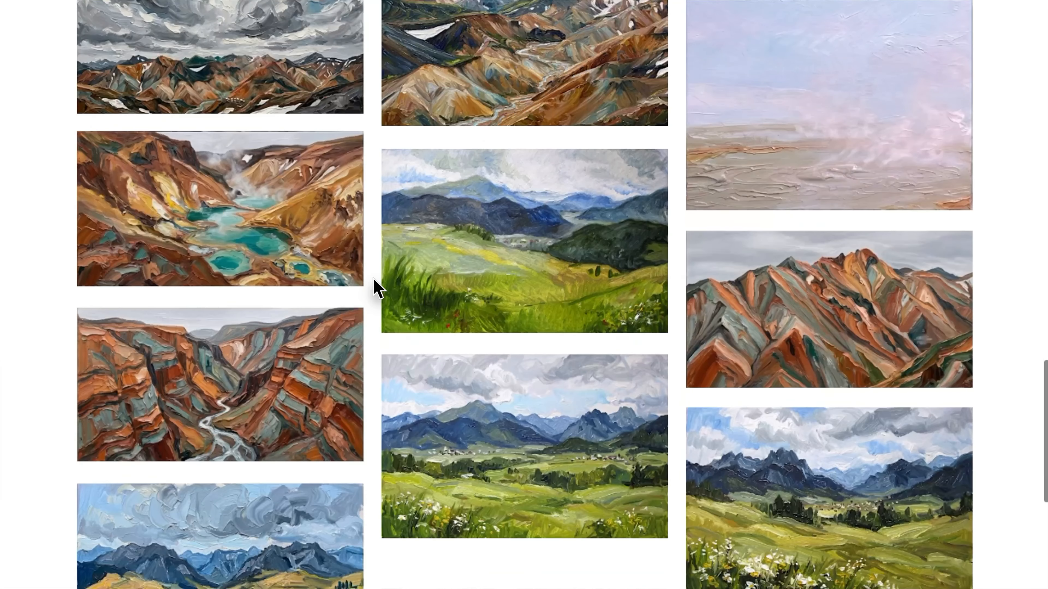
scroll(375, 289, up, 13)
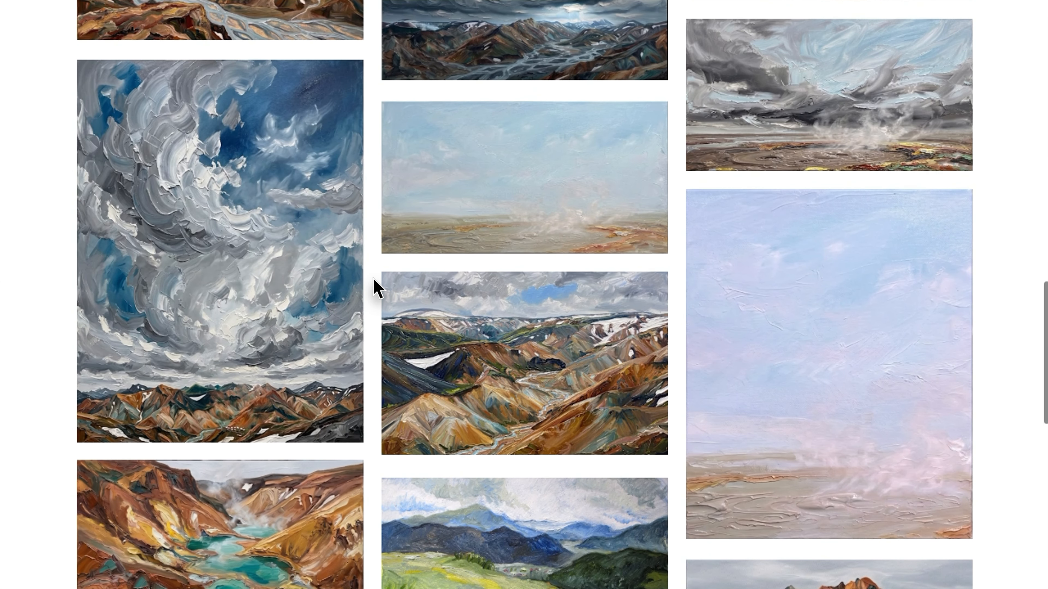
scroll(823, 316, up, 6)
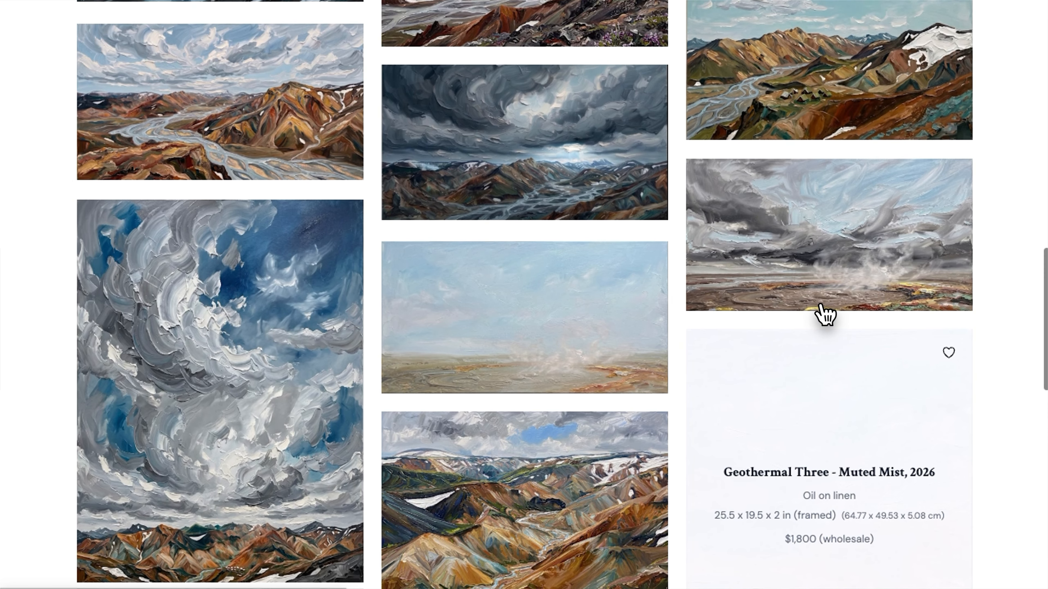
scroll(676, 185, up, 7)
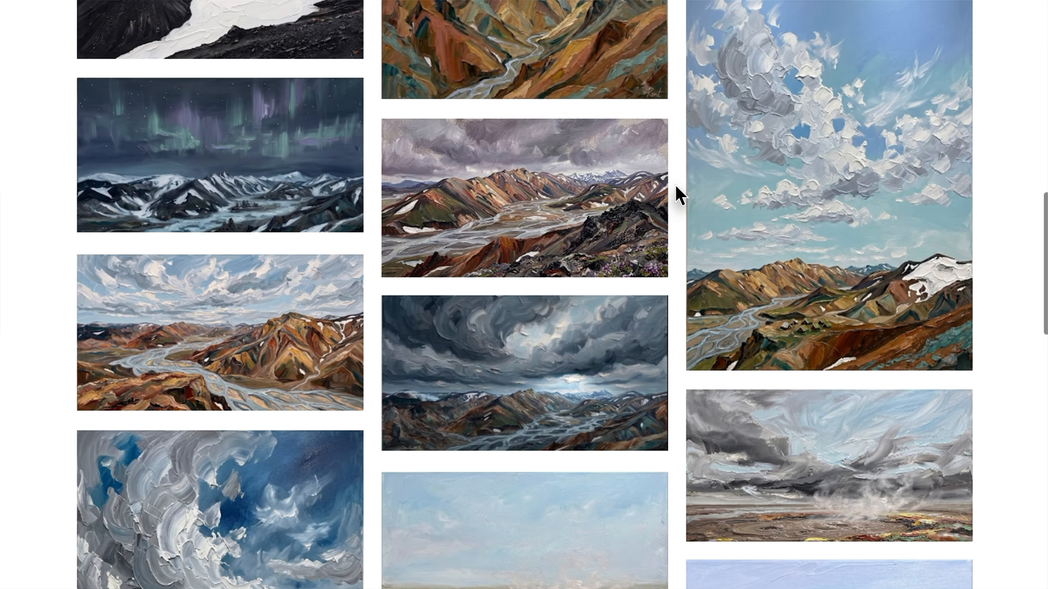
scroll(680, 194, up, 5)
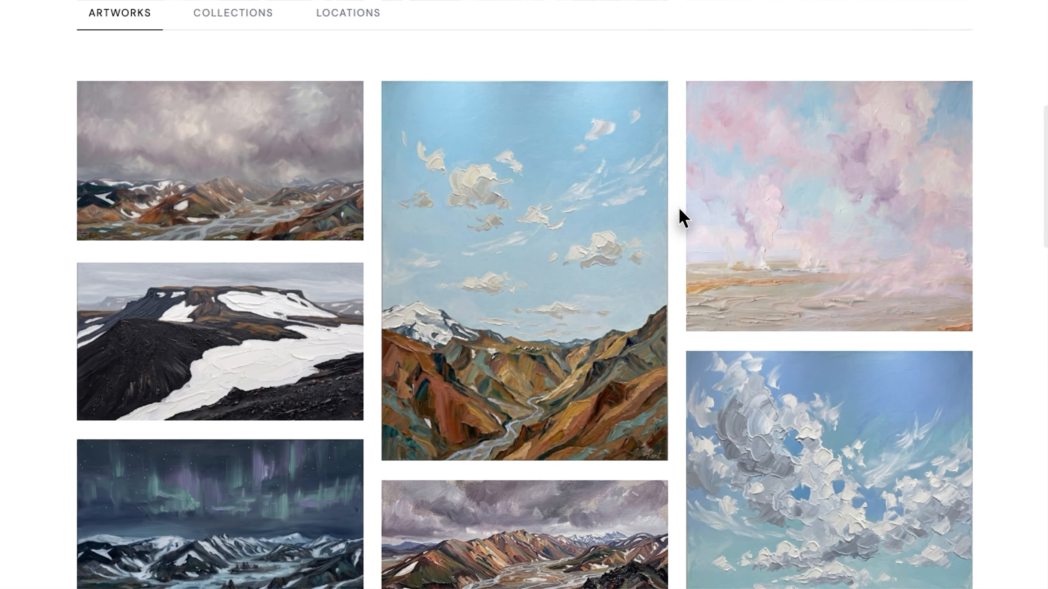
mouse_move(731, 219)
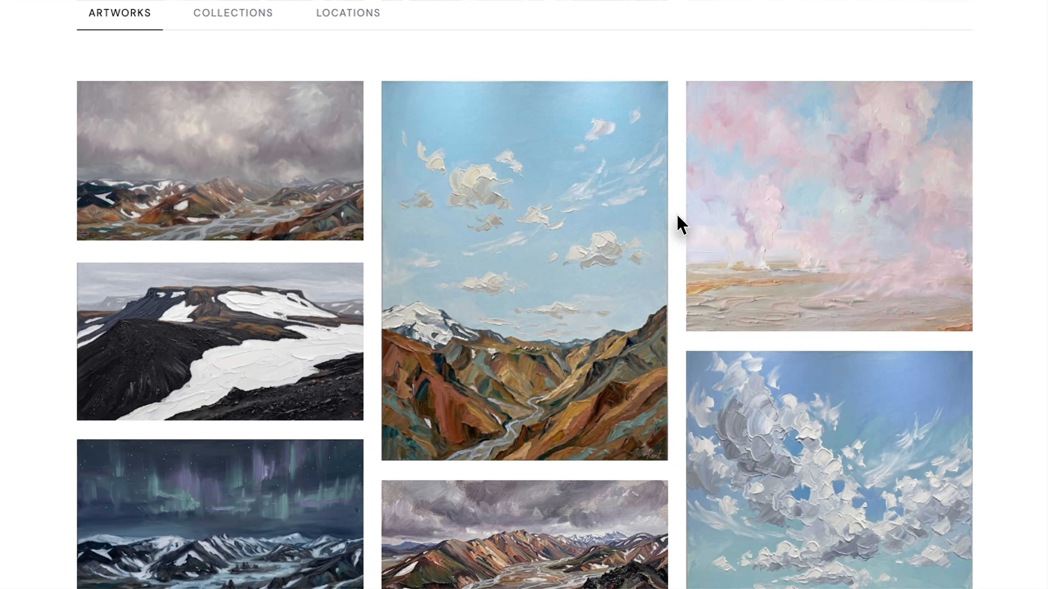
mouse_move(580, 241)
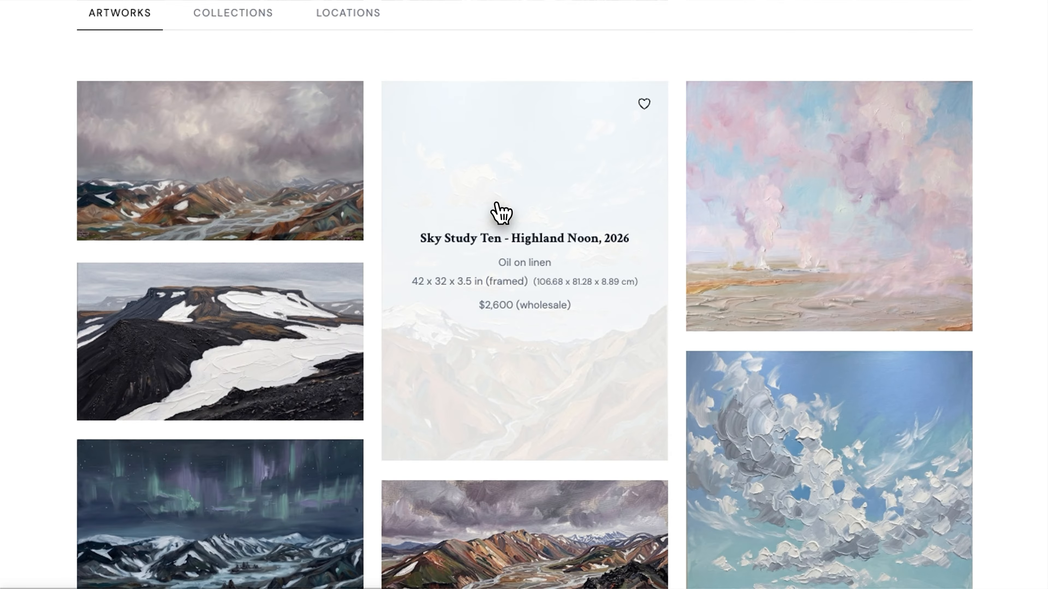
scroll(501, 212, up, 10)
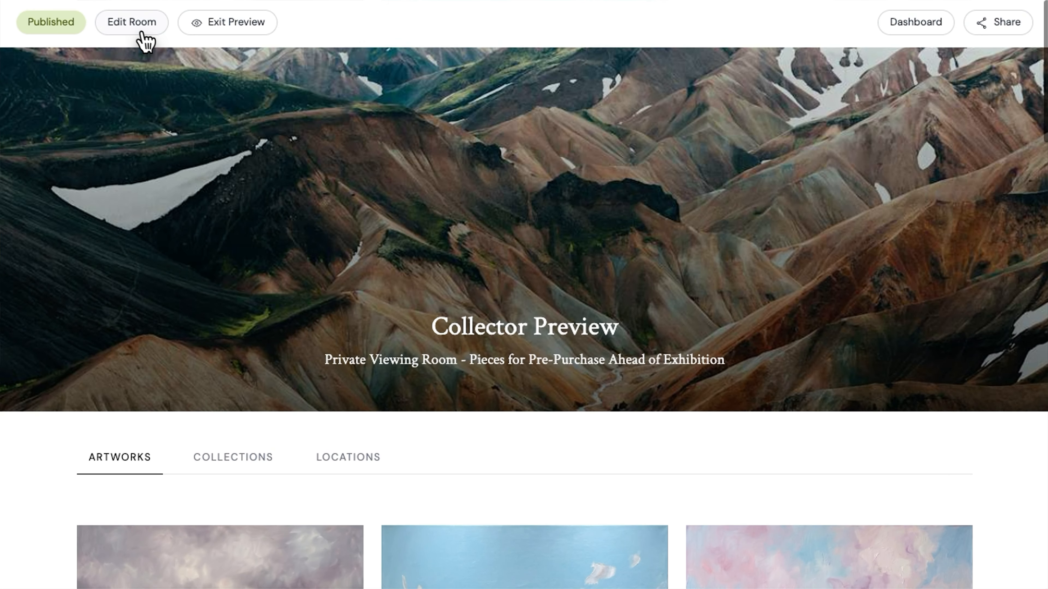
Enable 'Show info below piece image', save the room, and review titles and prices under each painting
click(144, 41)
scroll(745, 369, down, 10)
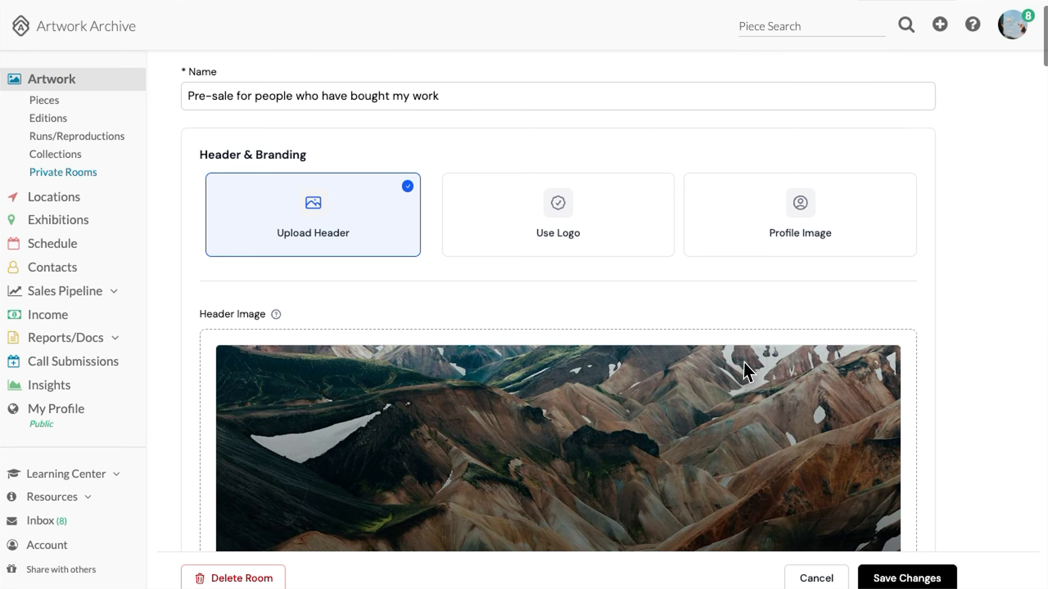
scroll(745, 369, down, 15)
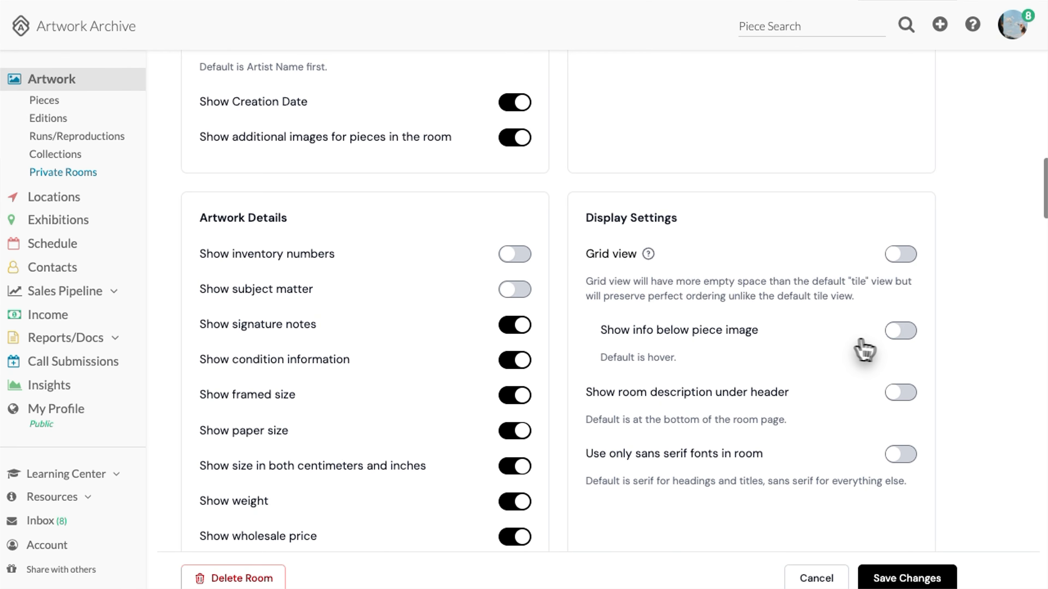
click(901, 330)
click(891, 577)
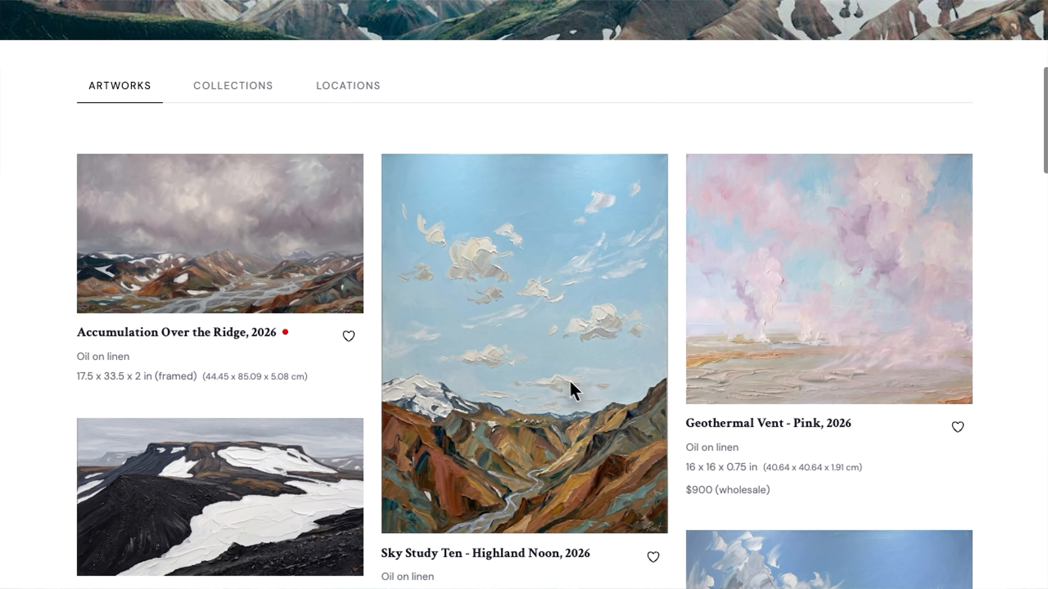
scroll(536, 405, down, 3)
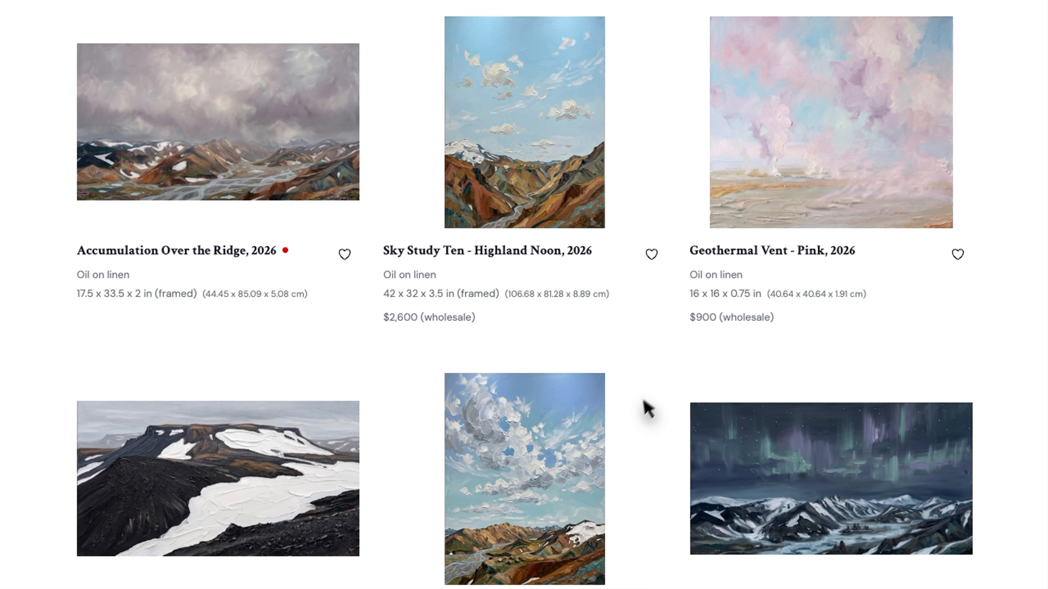
scroll(651, 434, down, 4)
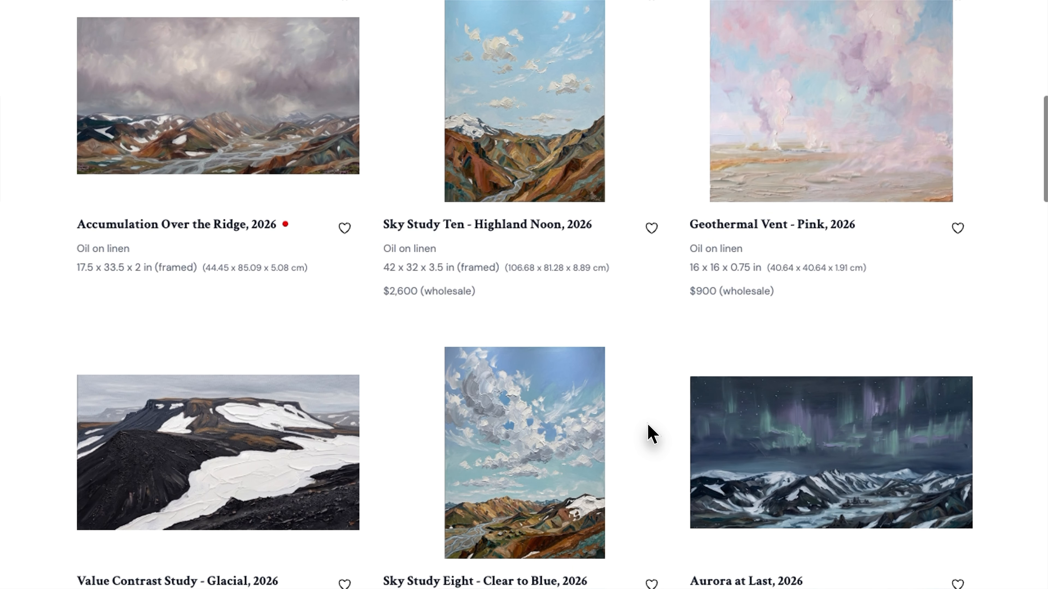
scroll(651, 433, down, 3)
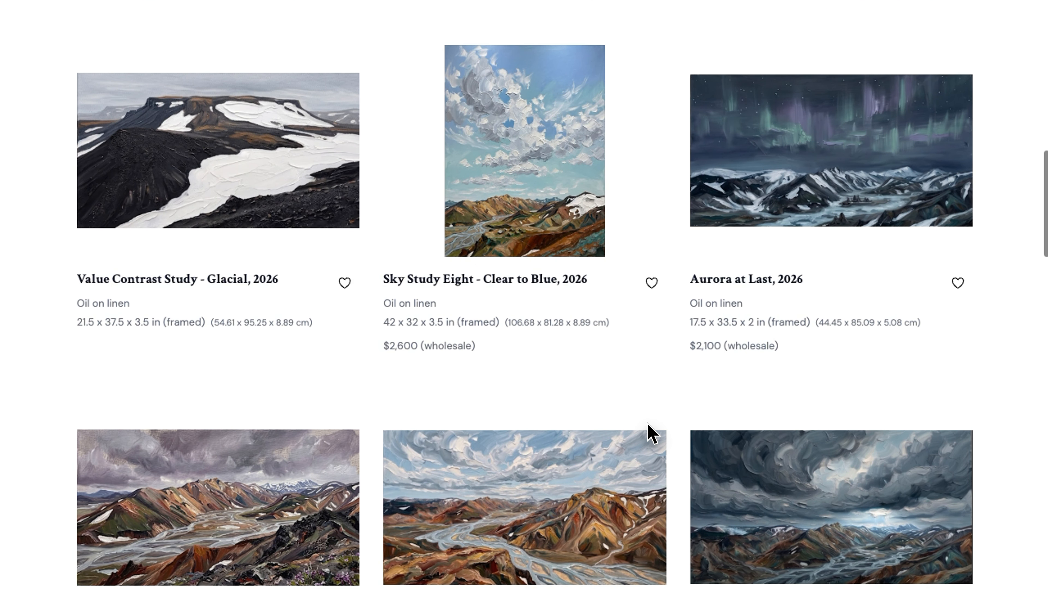
scroll(651, 433, up, 4)
scroll(651, 433, up, 6)
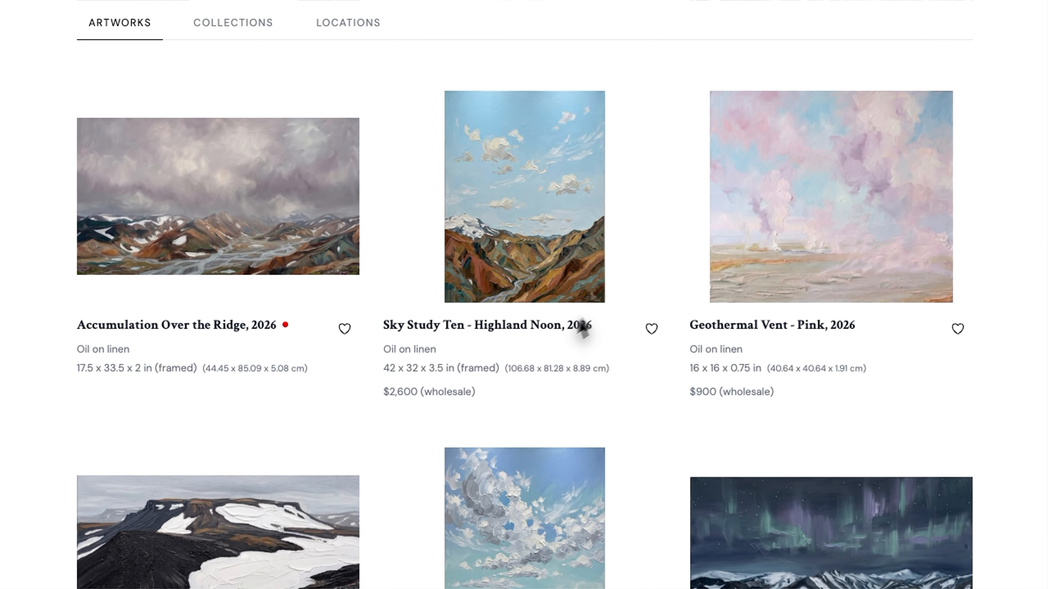
scroll(644, 240, up, 5)
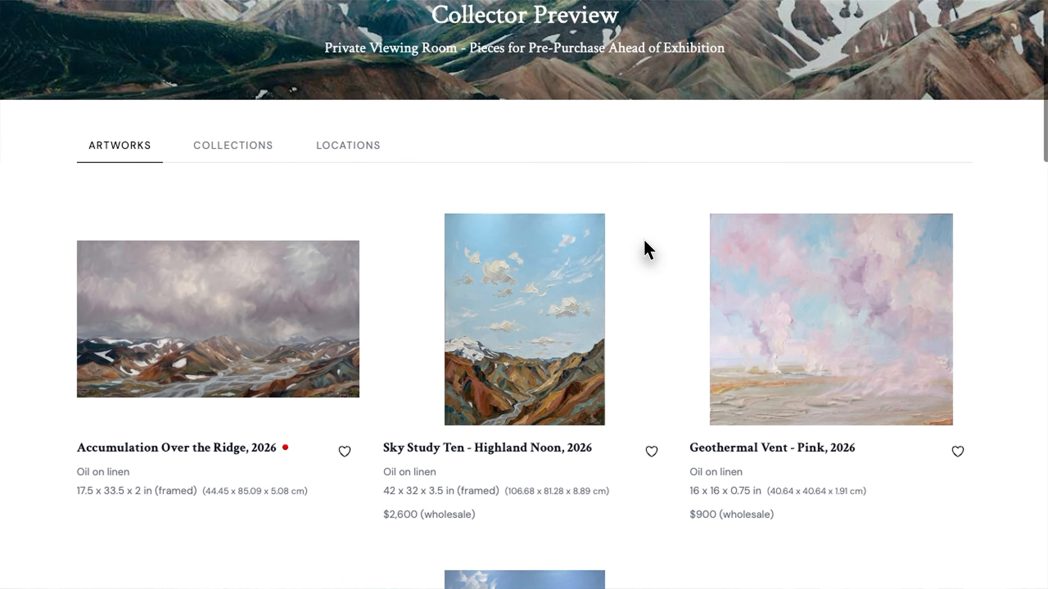
Enable 'Center info below piece image', save, and preview the centered artwork details
scroll(644, 243, up, 5)
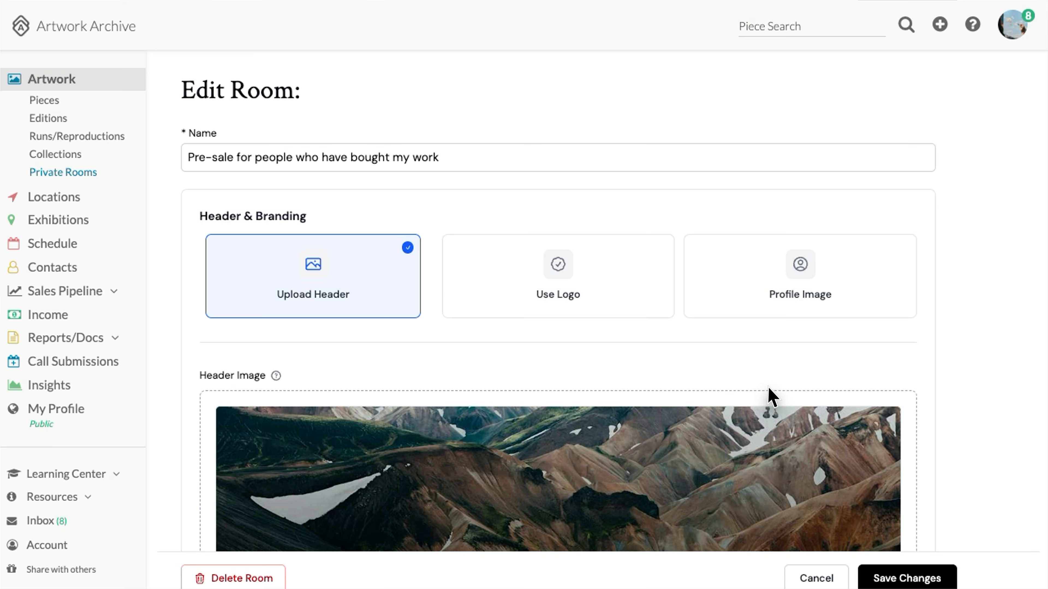
scroll(770, 398, down, 15)
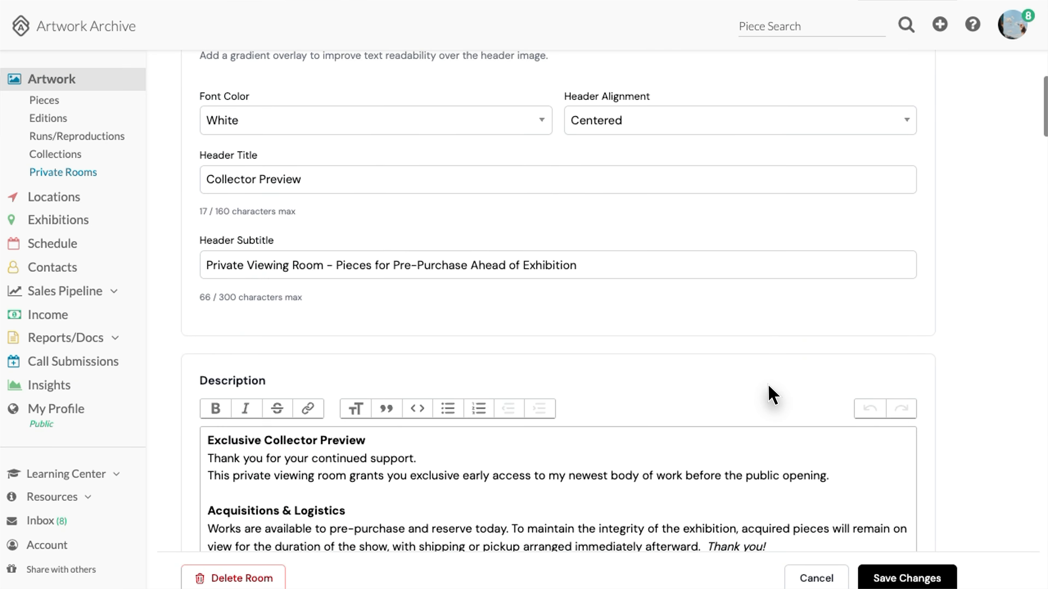
scroll(771, 396, down, 4)
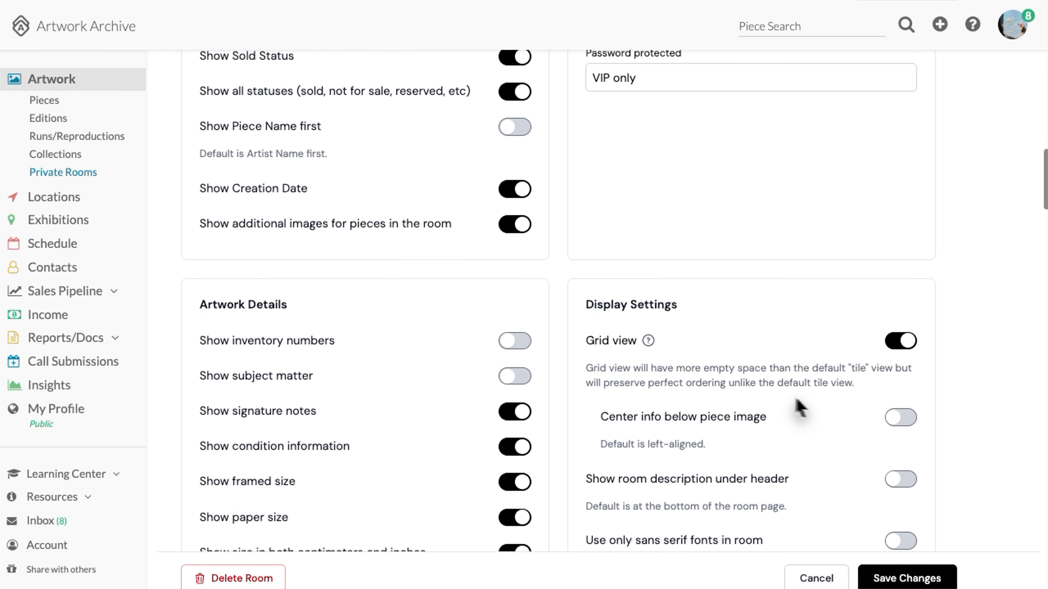
click(900, 417)
click(893, 579)
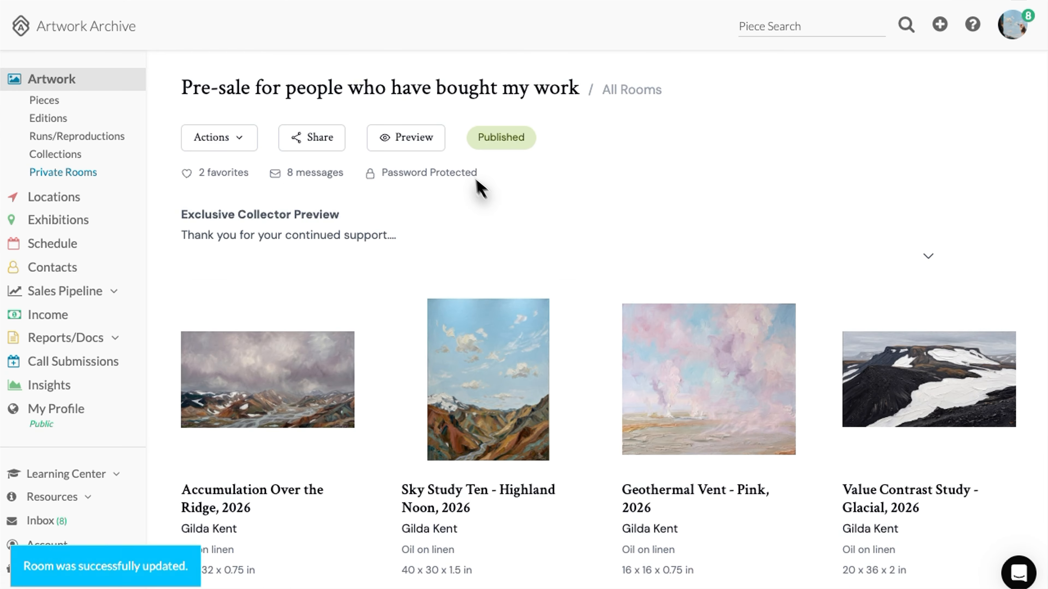
click(424, 138)
scroll(462, 281, down, 10)
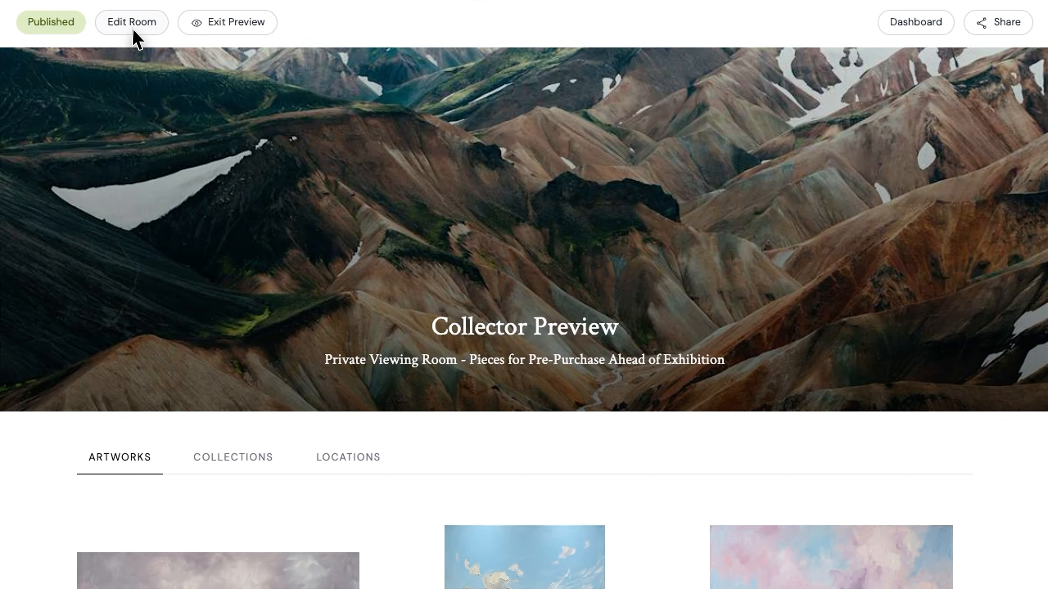
Switch off Grid view in the pre-sale room's Display Settings so it uses the tile layout
click(131, 30)
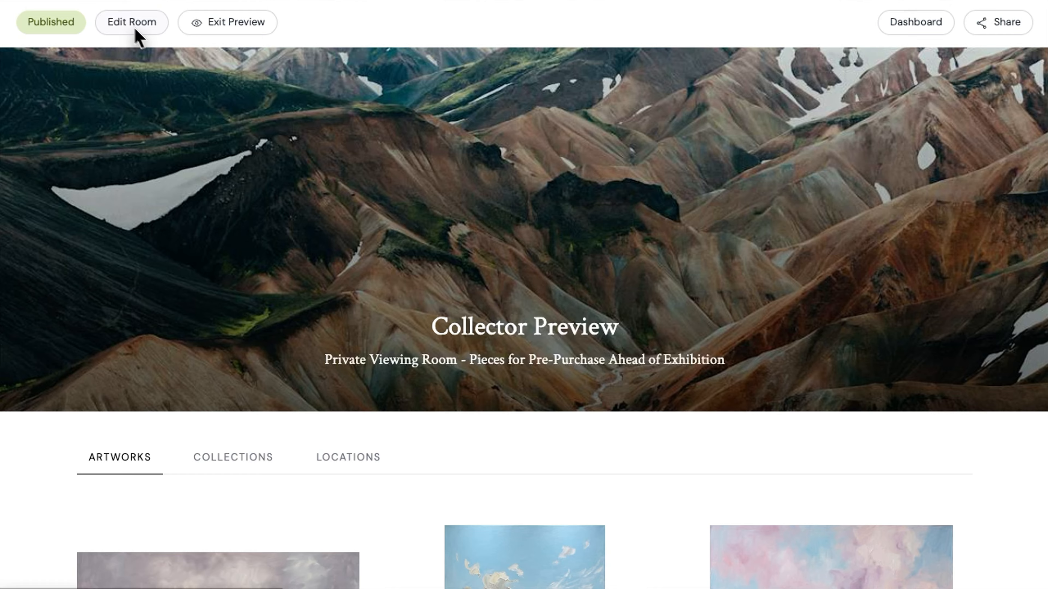
scroll(498, 359, down, 20)
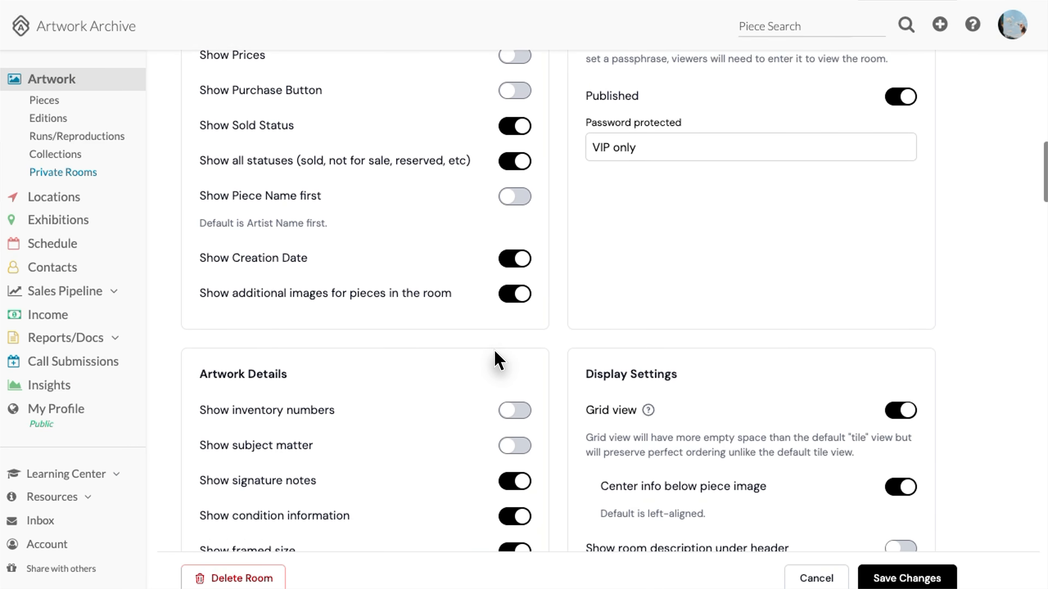
click(906, 409)
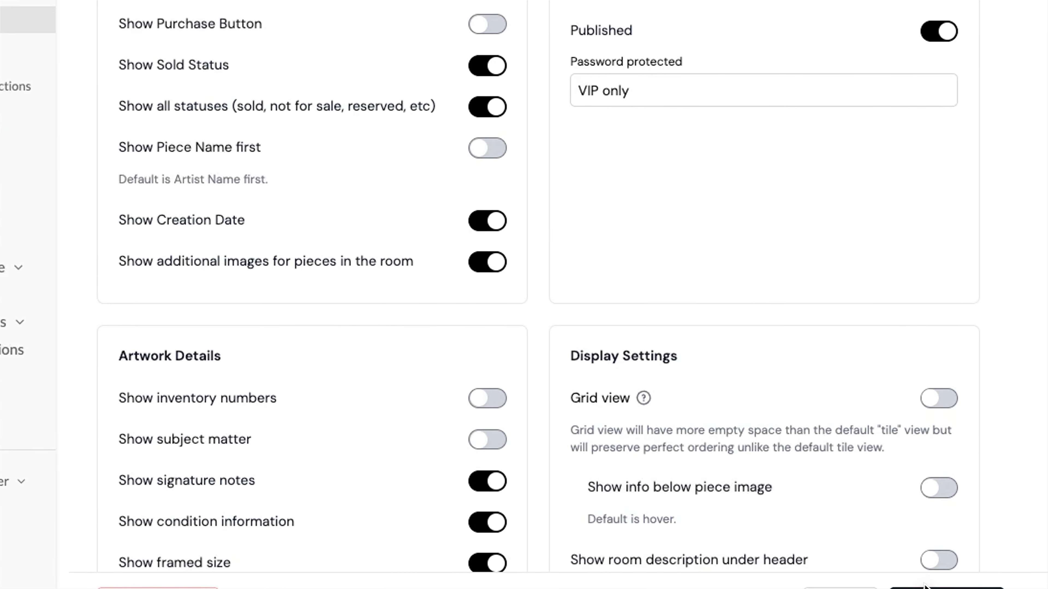
scroll(838, 546, down, 3)
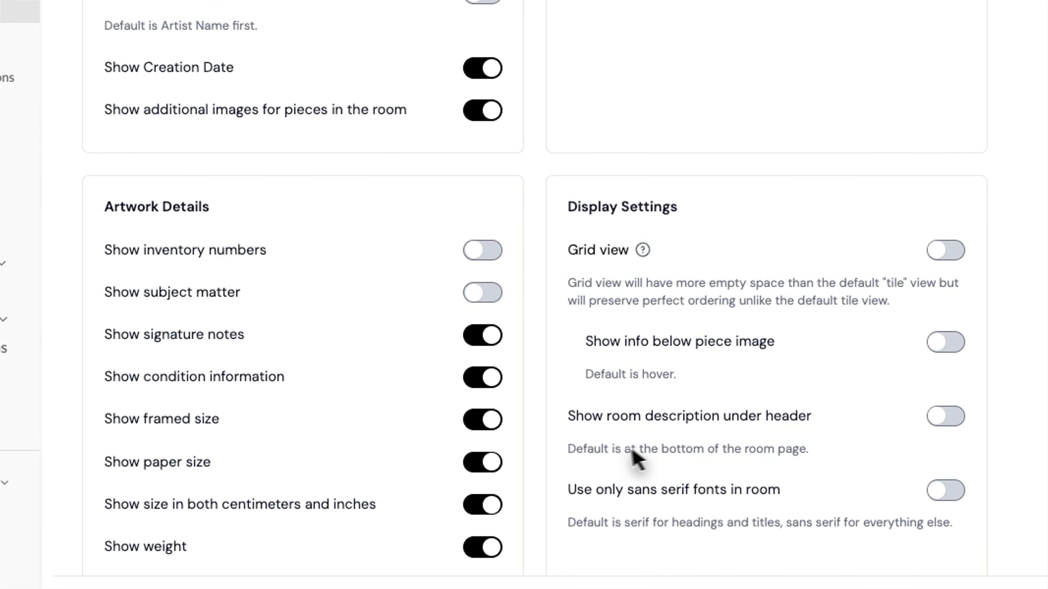
drag(568, 450, 816, 450)
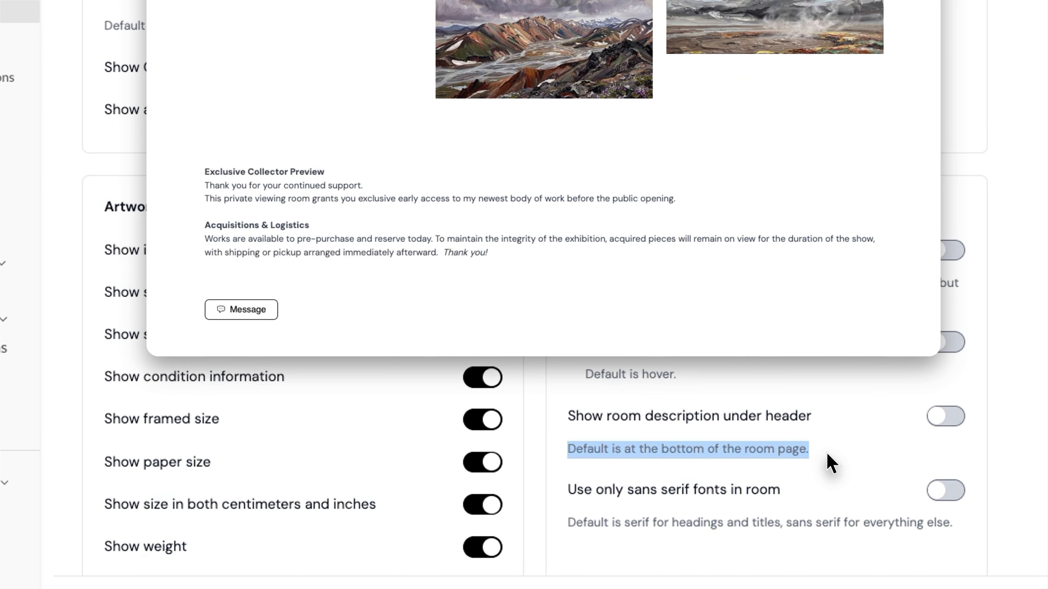
click(827, 453)
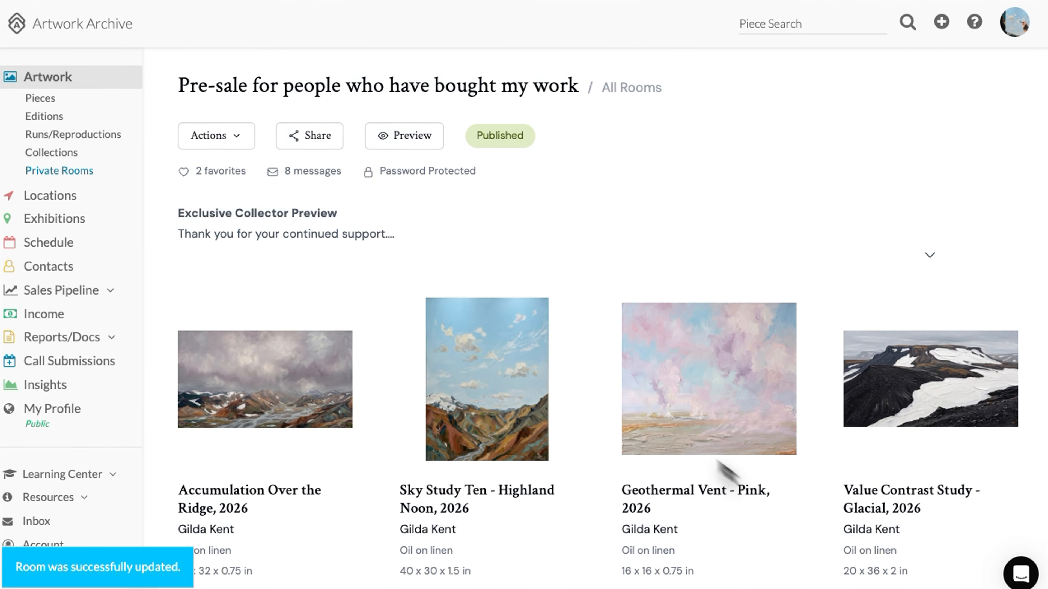
Preview the tiled room with its welcome text under the header, then return to Edit Room
click(413, 142)
scroll(362, 285, down, 5)
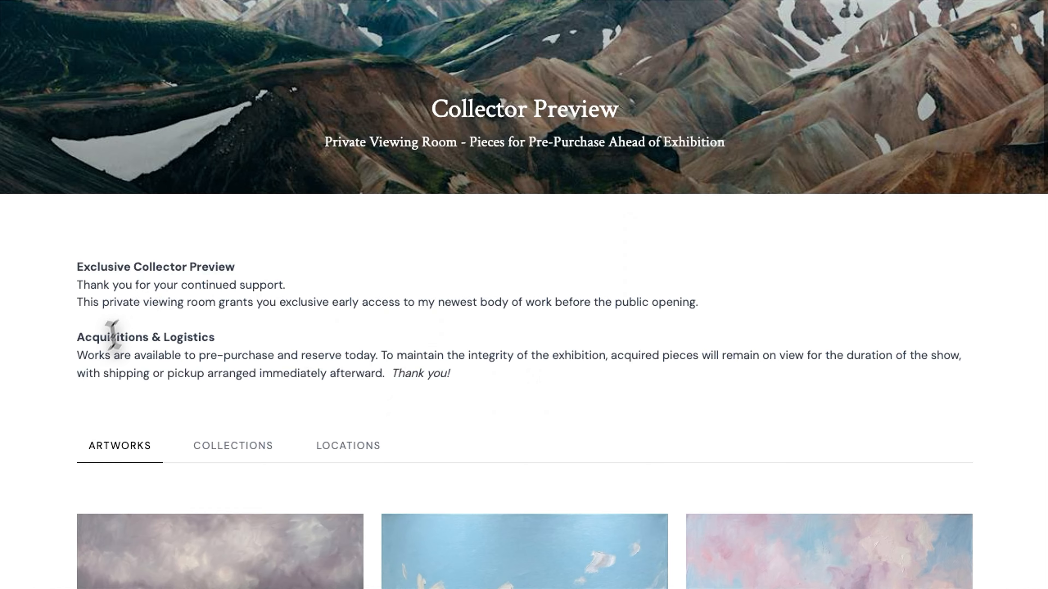
scroll(67, 413, down, 6)
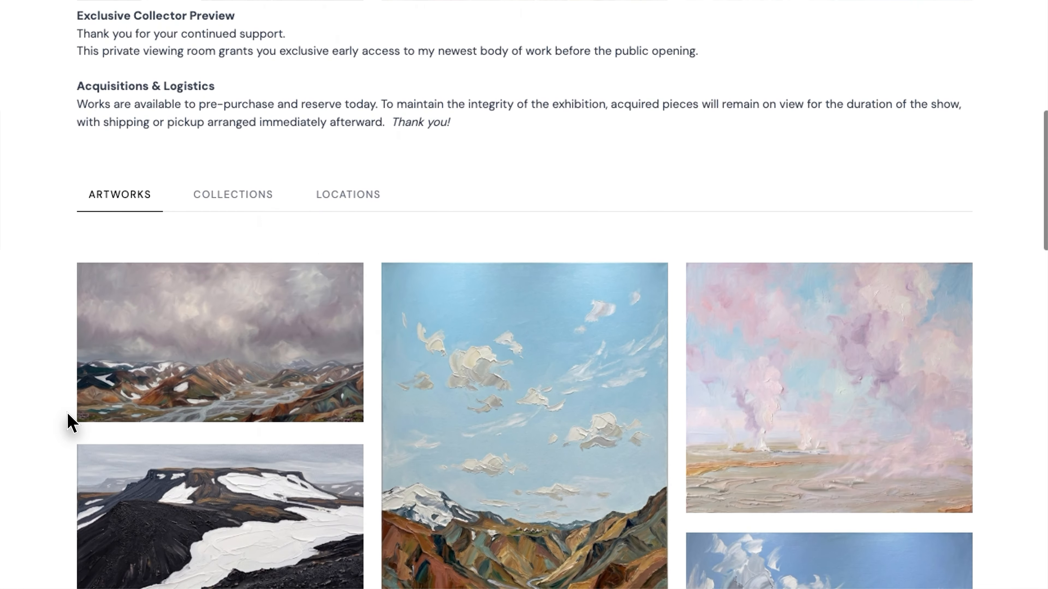
scroll(67, 413, up, 3)
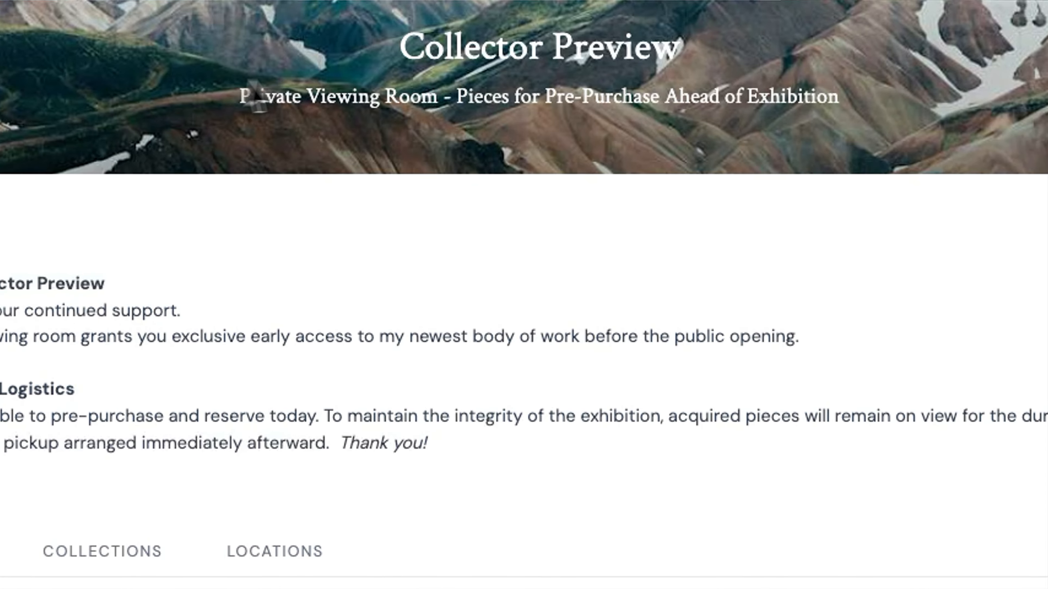
scroll(326, 63, up, 3)
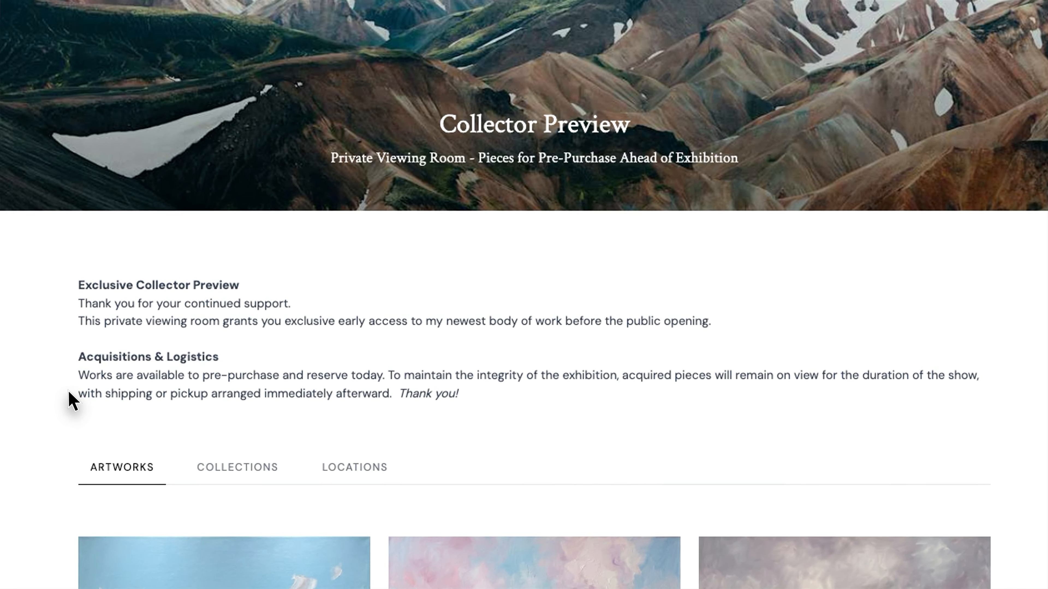
scroll(97, 419, up, 3)
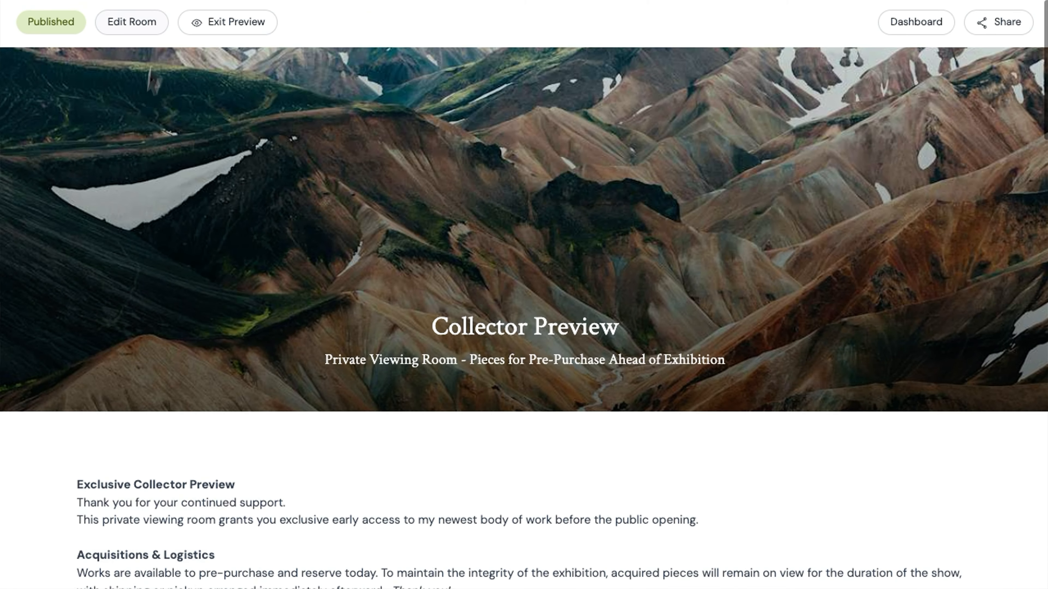
click(132, 22)
Turn on 'Use only sans serif fonts in room', save, and preview the sans serif header
scroll(494, 364, down, 15)
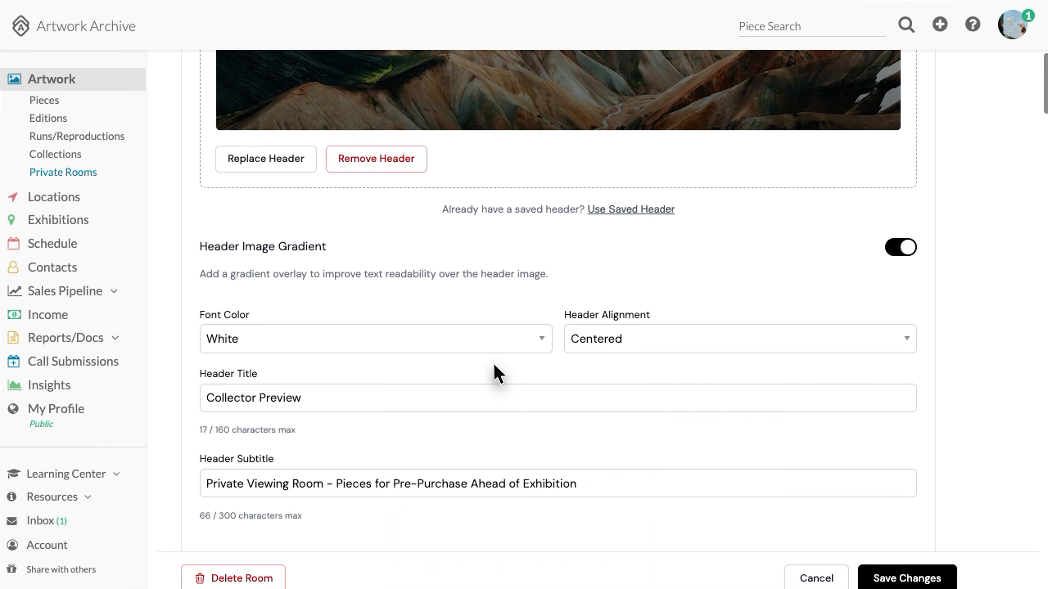
scroll(494, 364, down, 3)
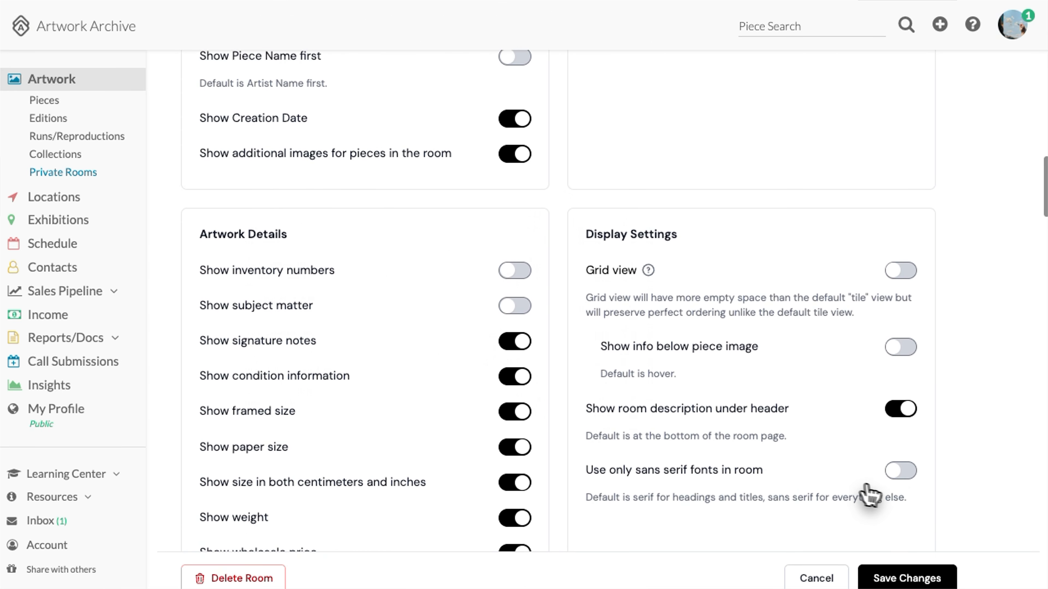
click(900, 471)
click(898, 578)
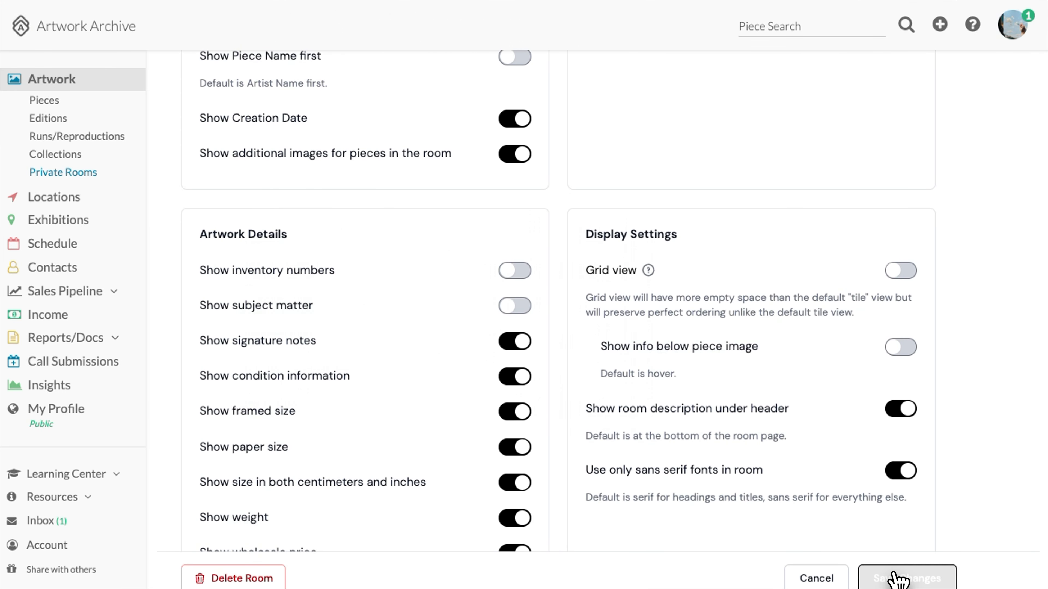
click(439, 142)
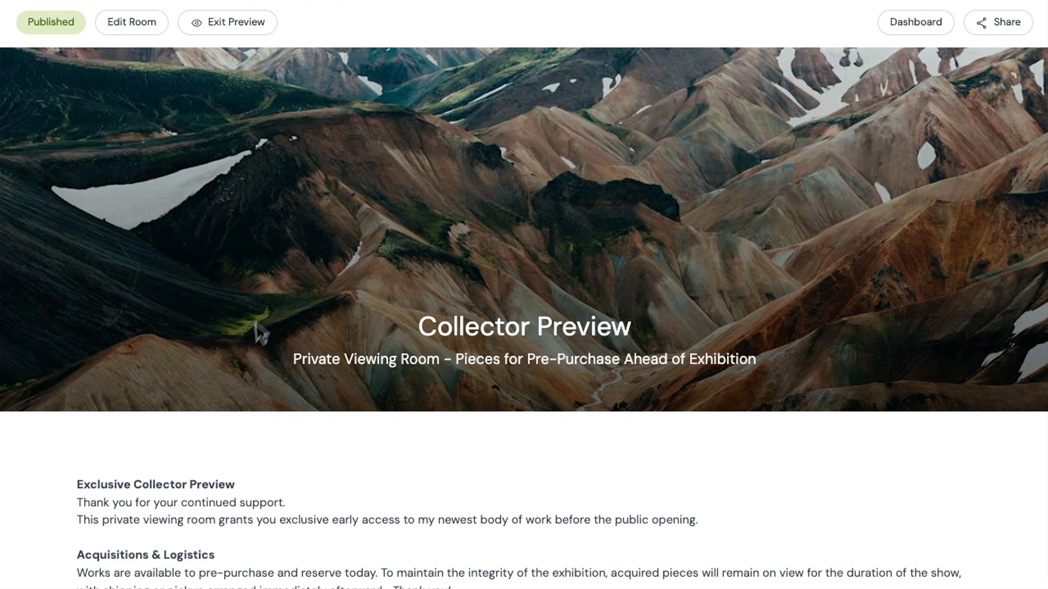
Publish the pre-sale room and look at its sharing options
click(241, 138)
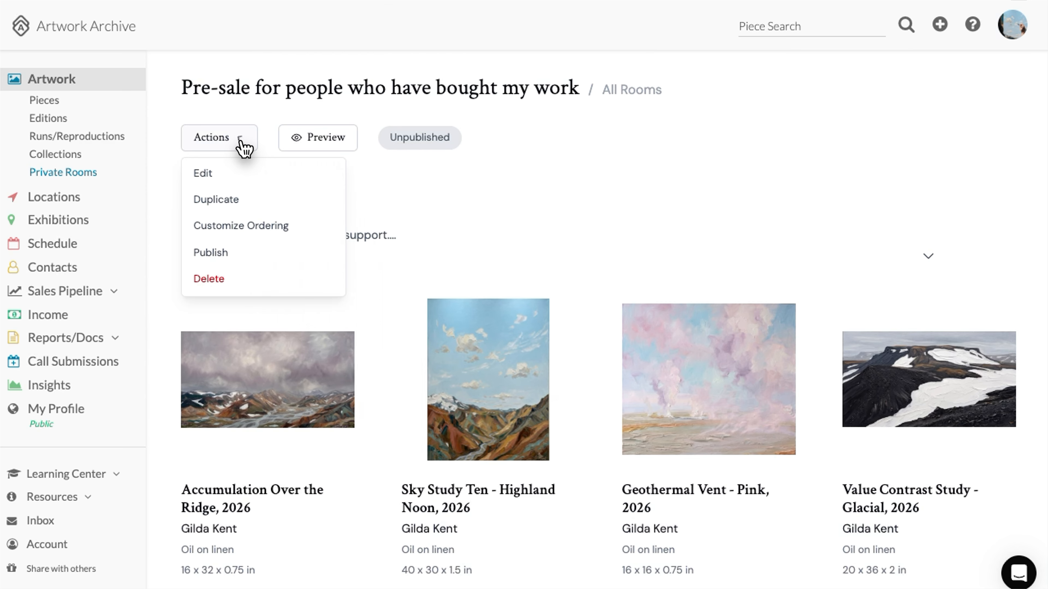
click(223, 257)
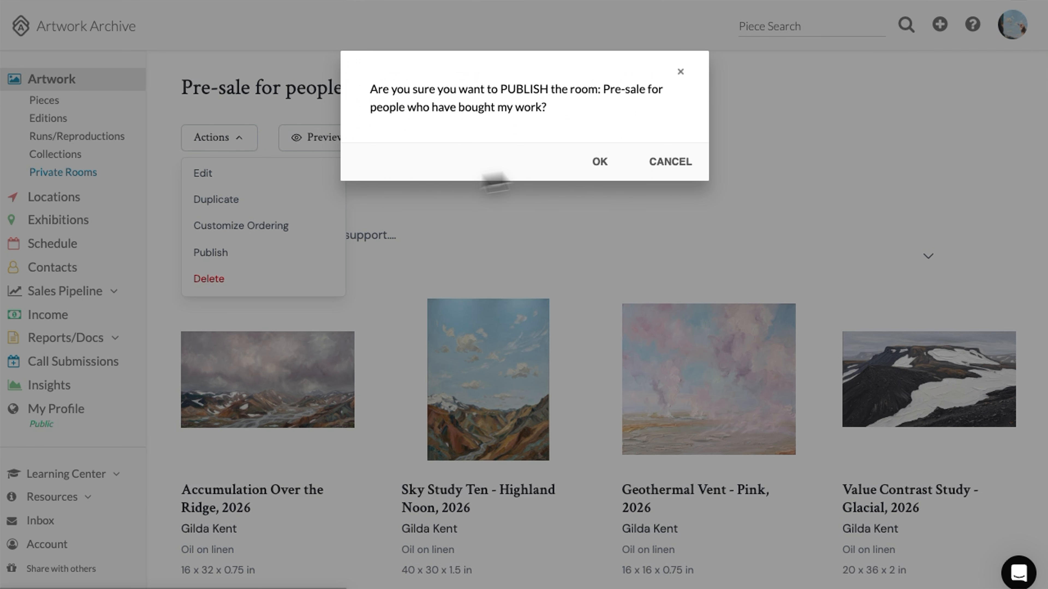
click(604, 161)
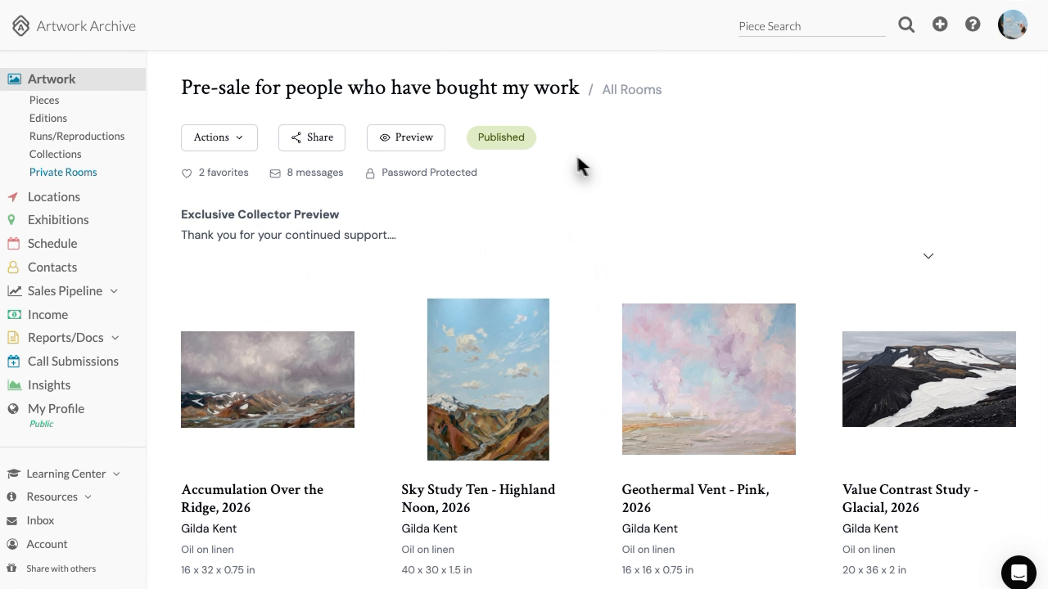
click(309, 144)
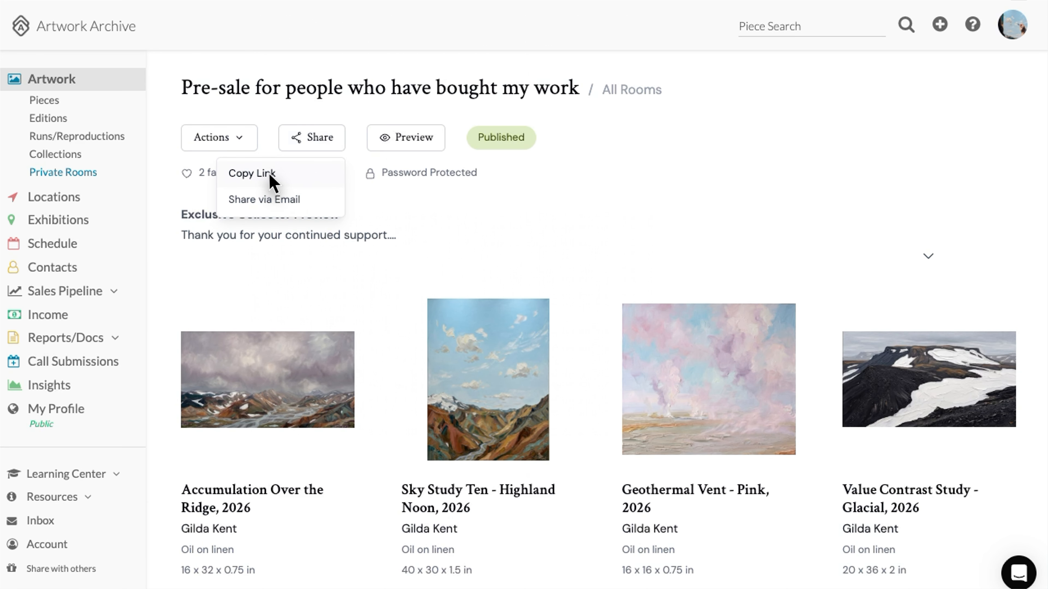
Unpublish the pre-sale room, then publish it again
click(235, 141)
click(225, 253)
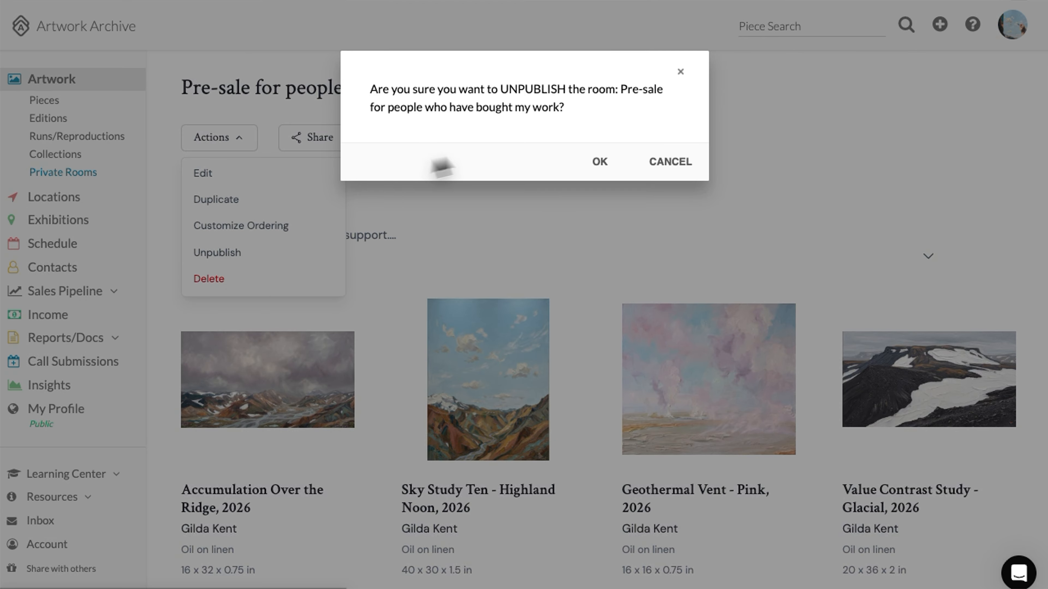
click(609, 162)
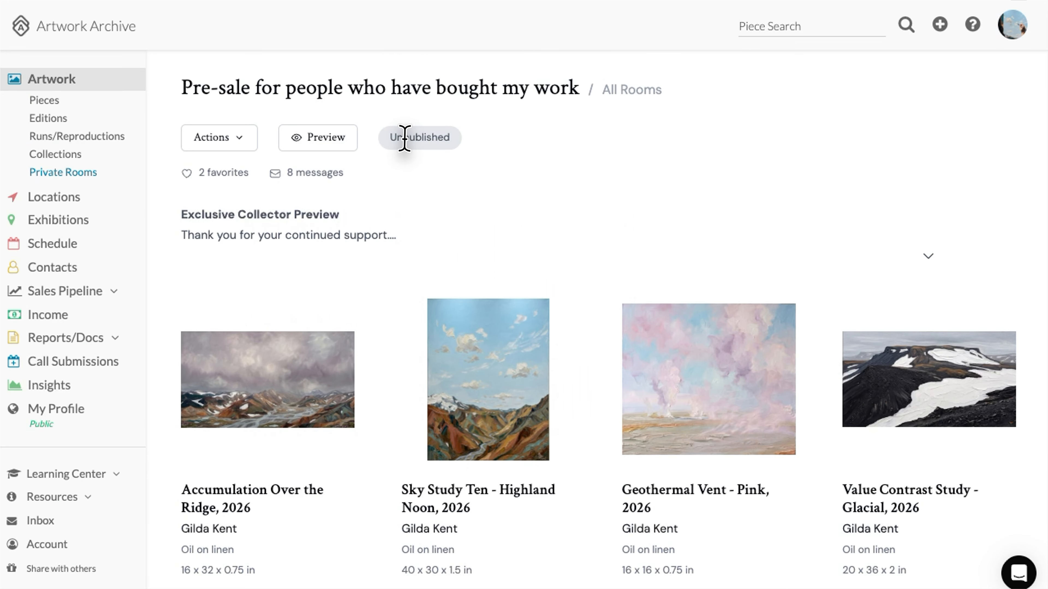
click(245, 143)
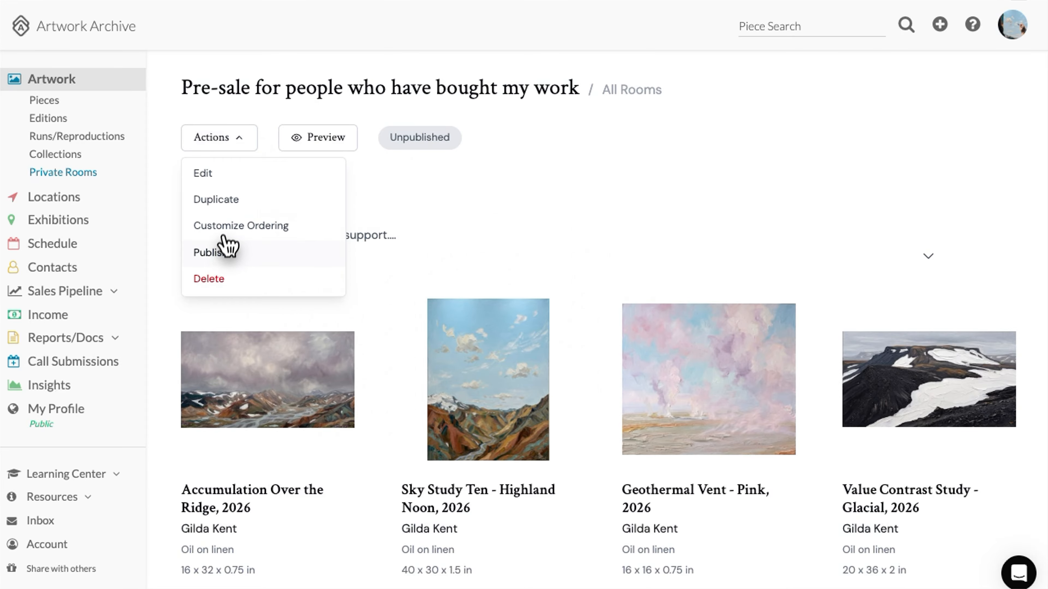
click(223, 254)
click(600, 162)
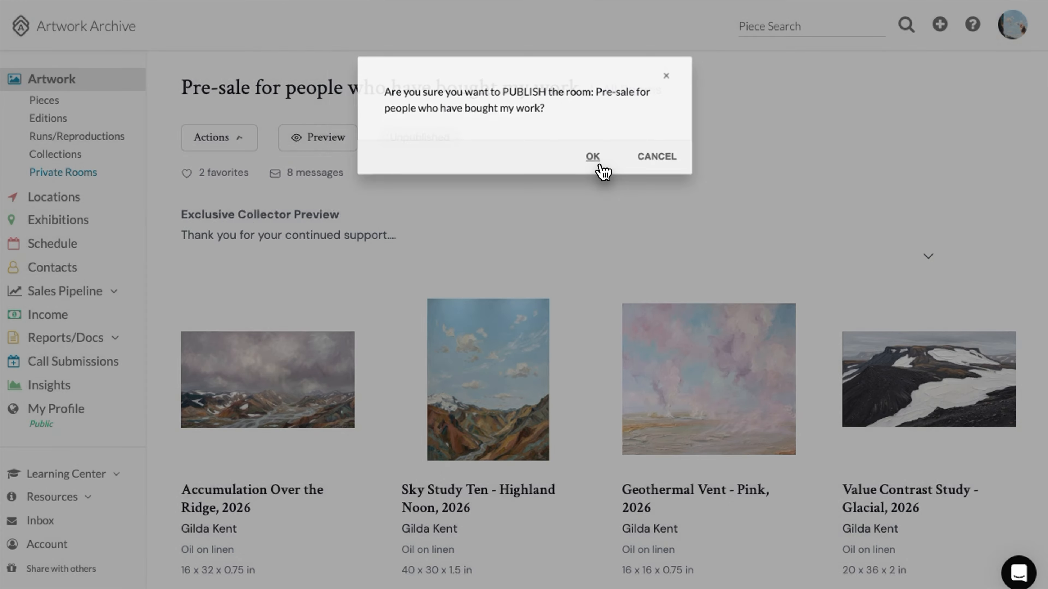
Copy the room's share link, then choose to share the room by e-mail
click(331, 145)
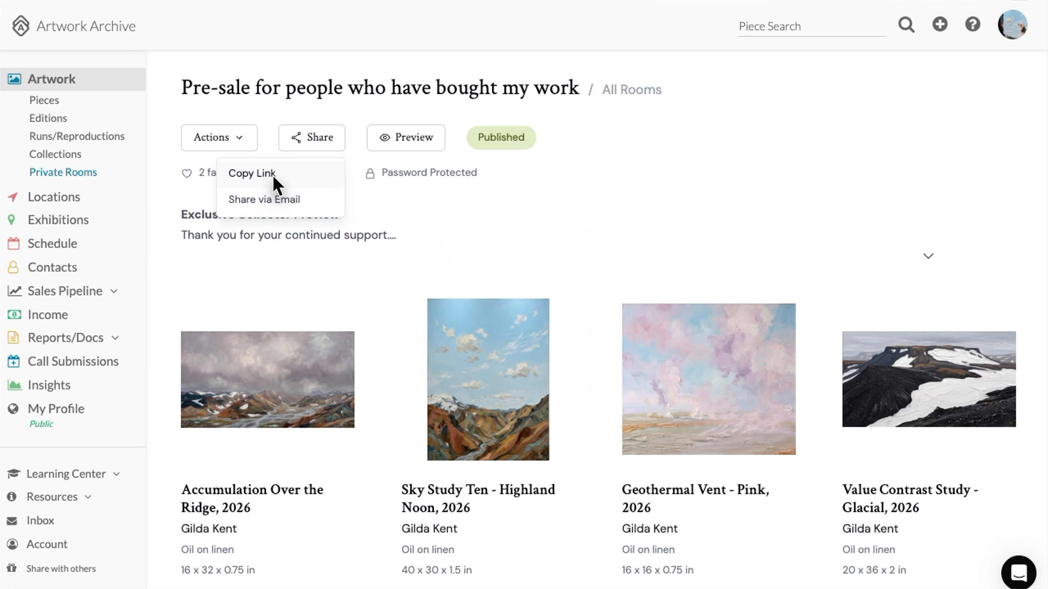
click(253, 173)
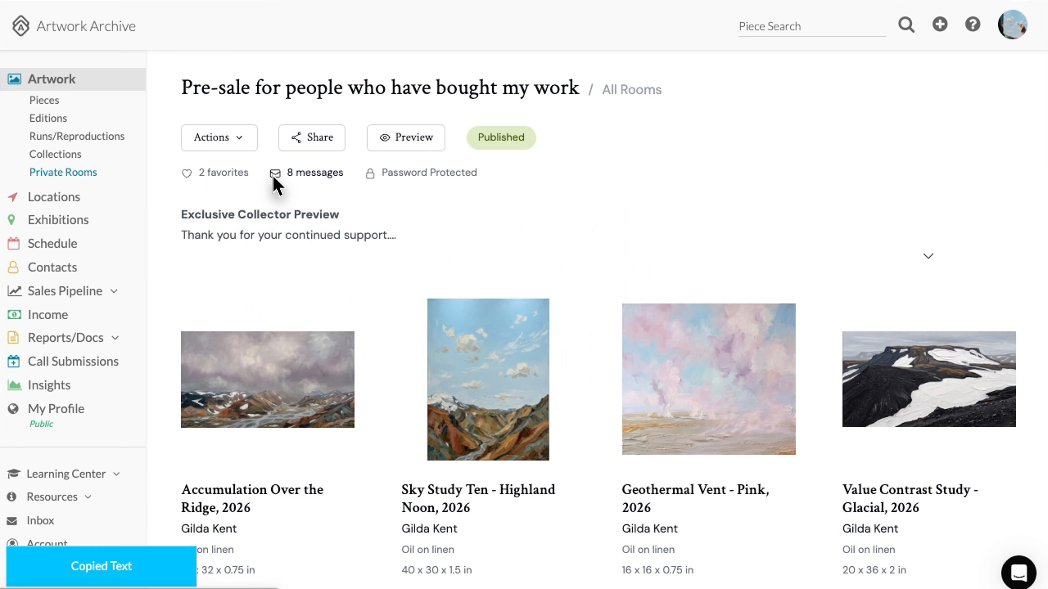
click(316, 152)
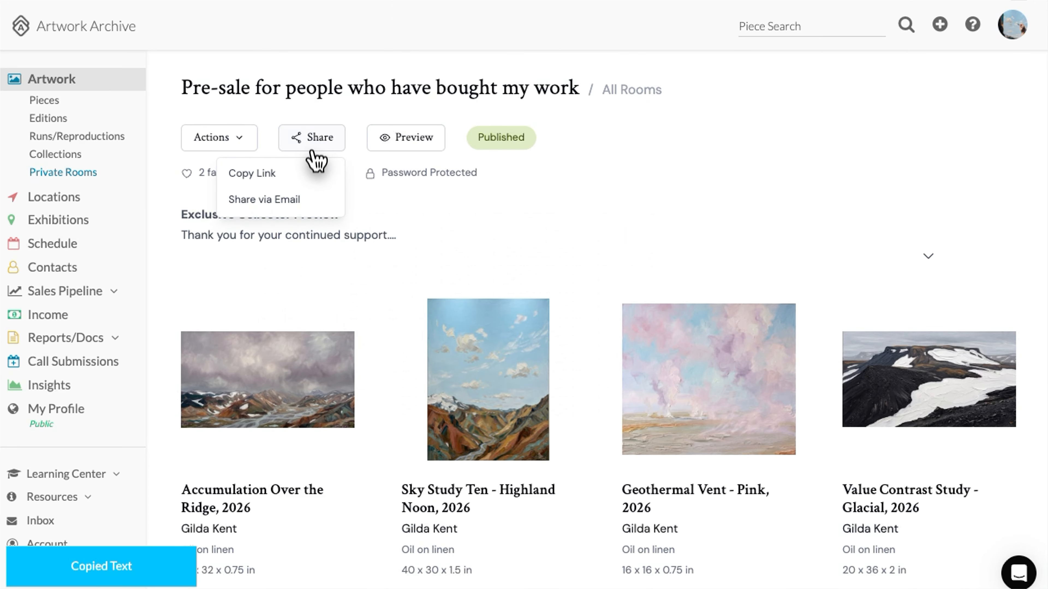
click(304, 205)
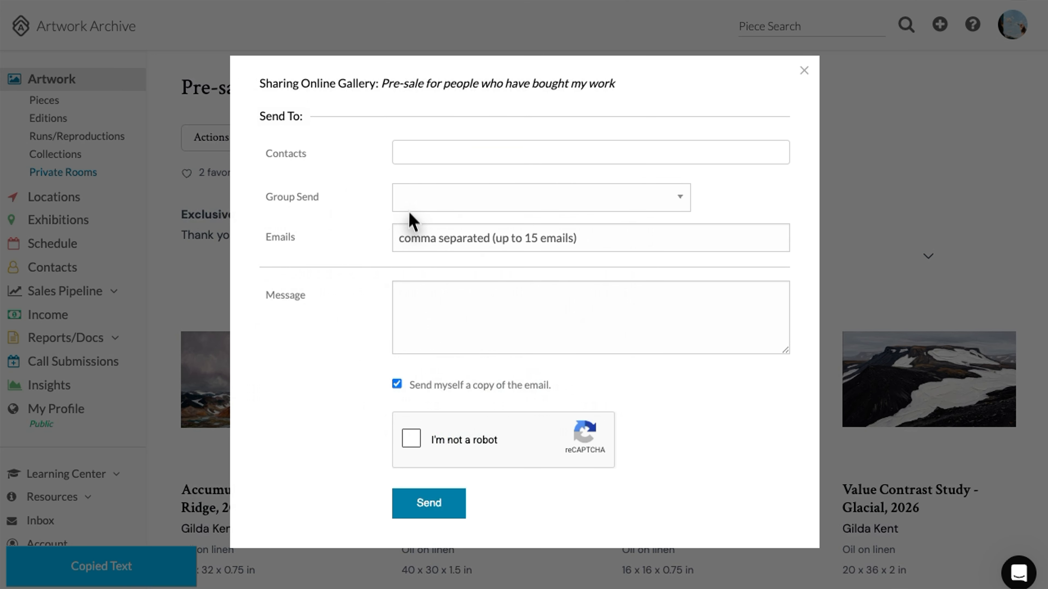
Write the note offering collectors first right of refusal ahead of newsletter subscribers
click(419, 297)
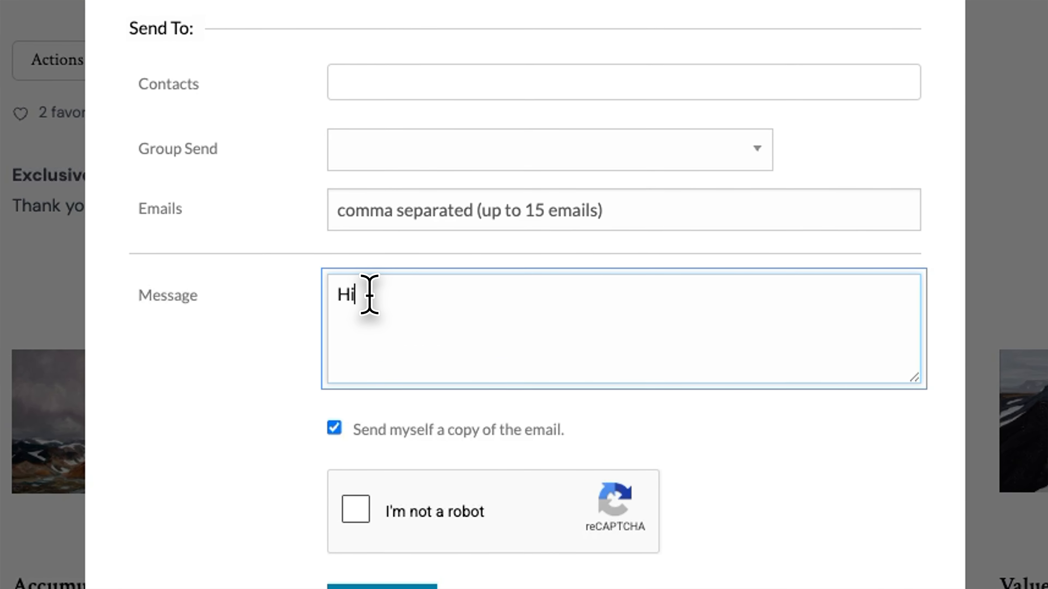
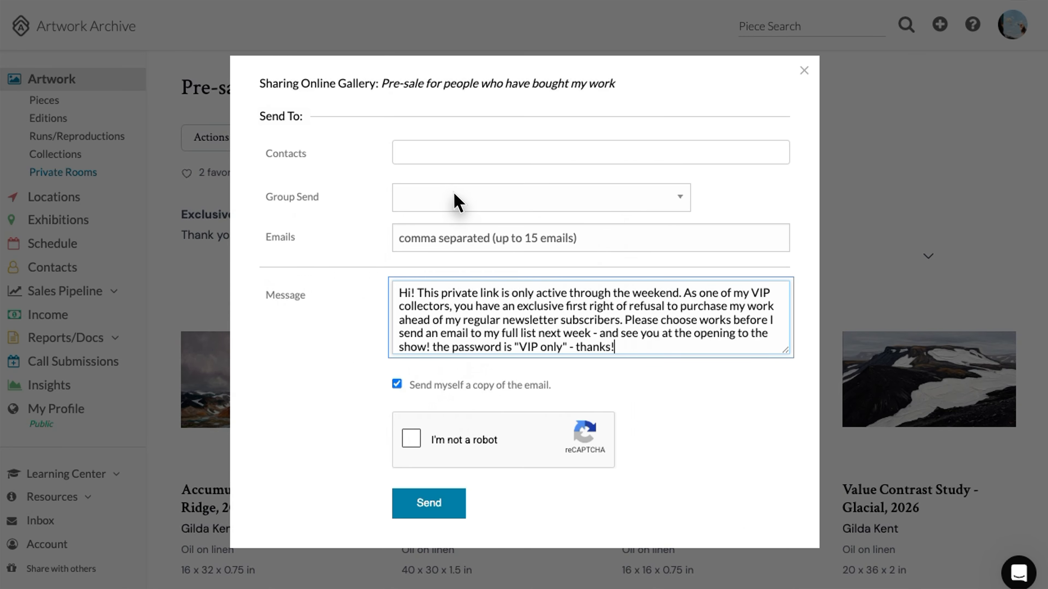
Add a collector contact and an extra e-mail address, pass reCAPTCHA, and send
click(410, 154)
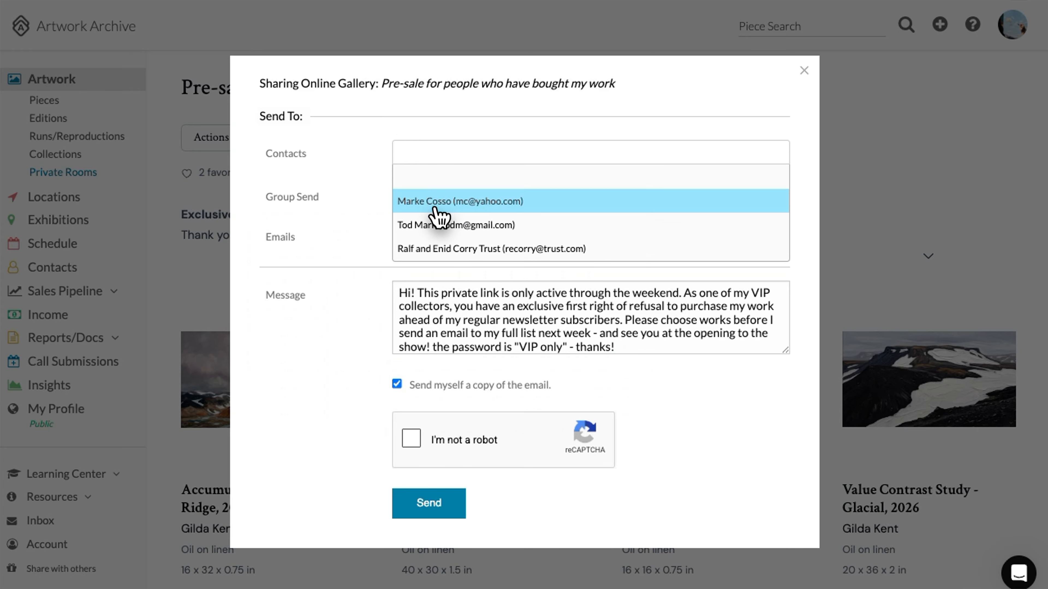
click(433, 226)
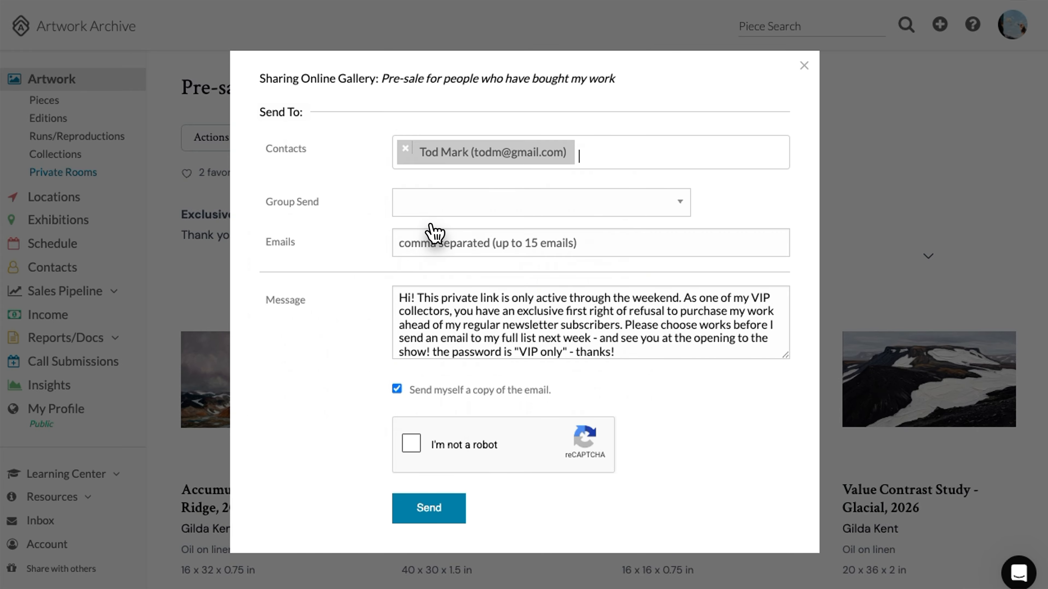
click(410, 245)
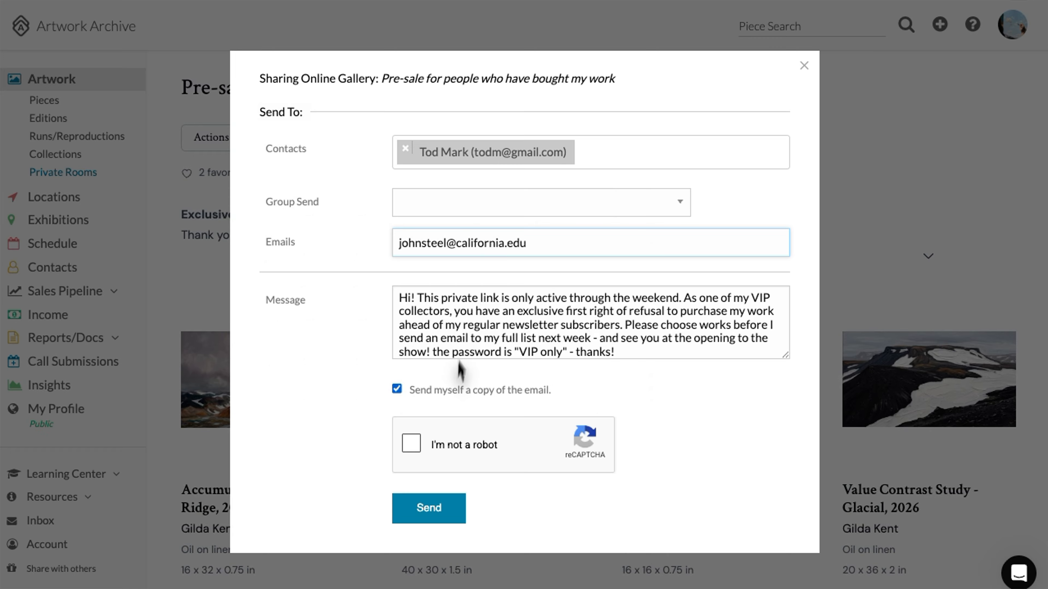
click(411, 444)
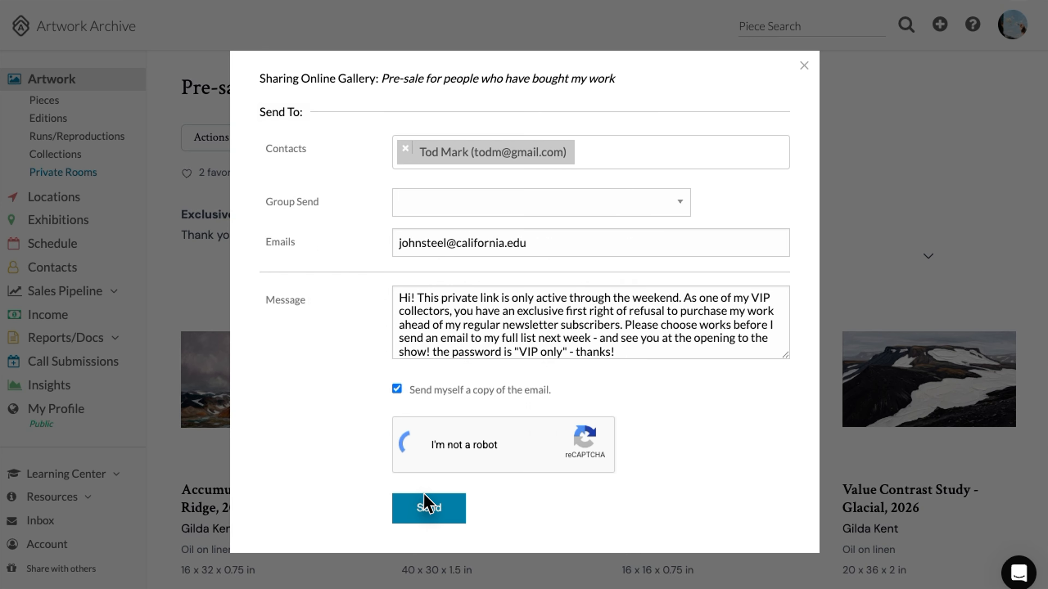
click(429, 510)
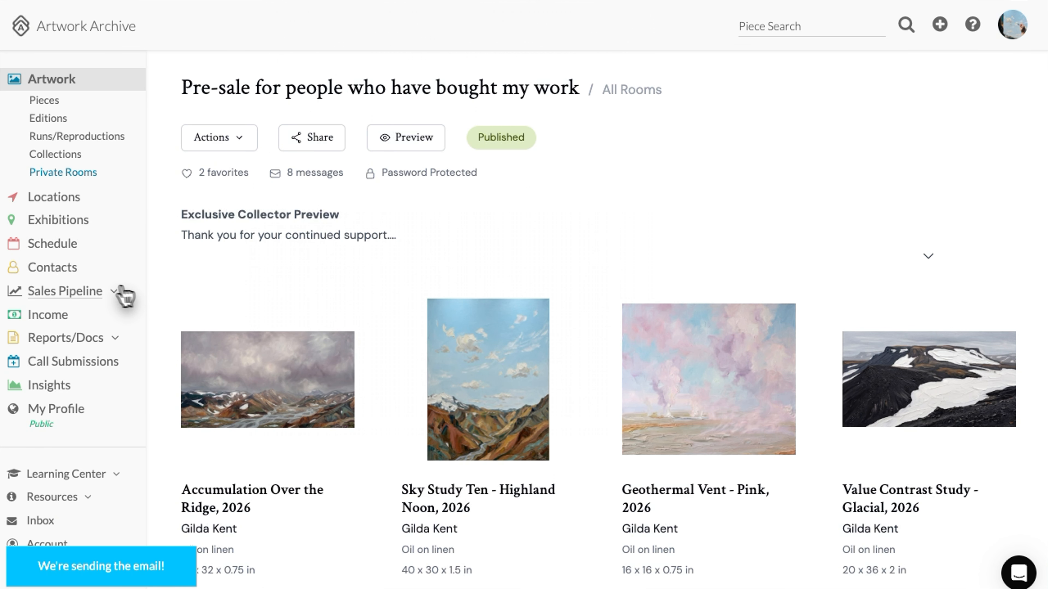
click(52, 272)
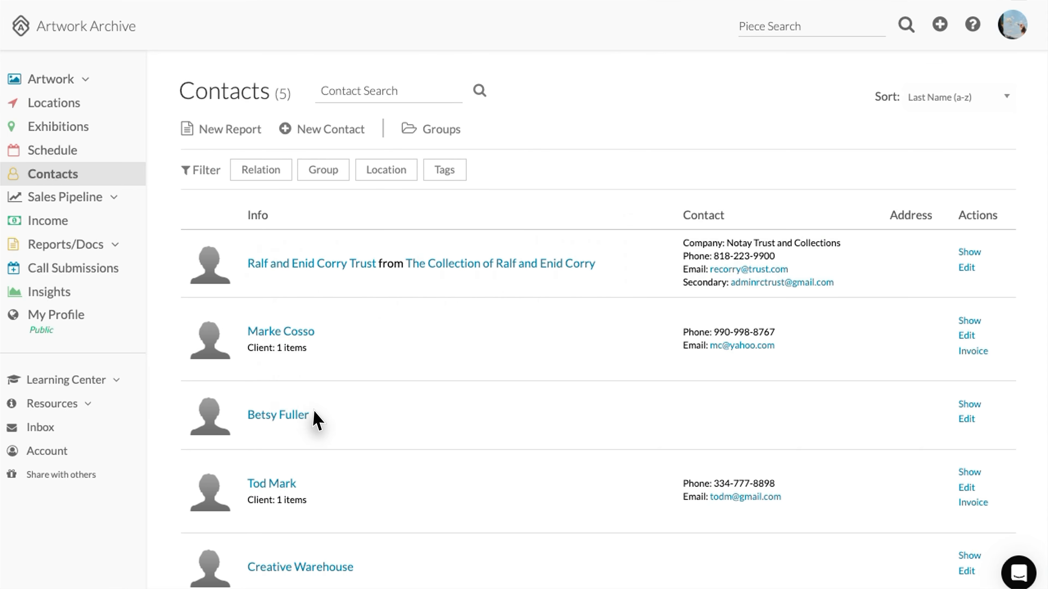
scroll(317, 419, down, 3)
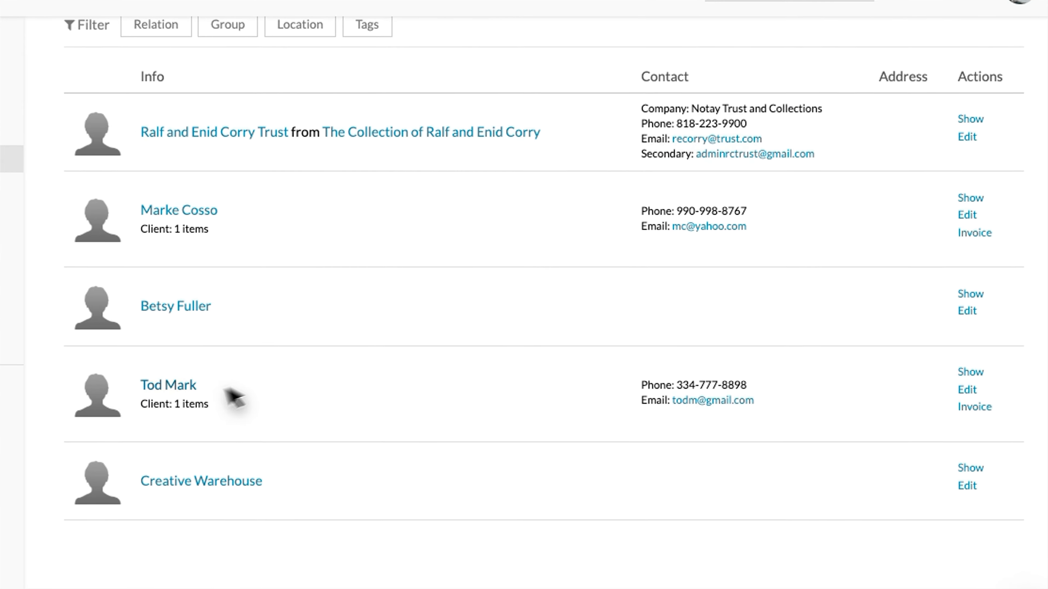
click(178, 387)
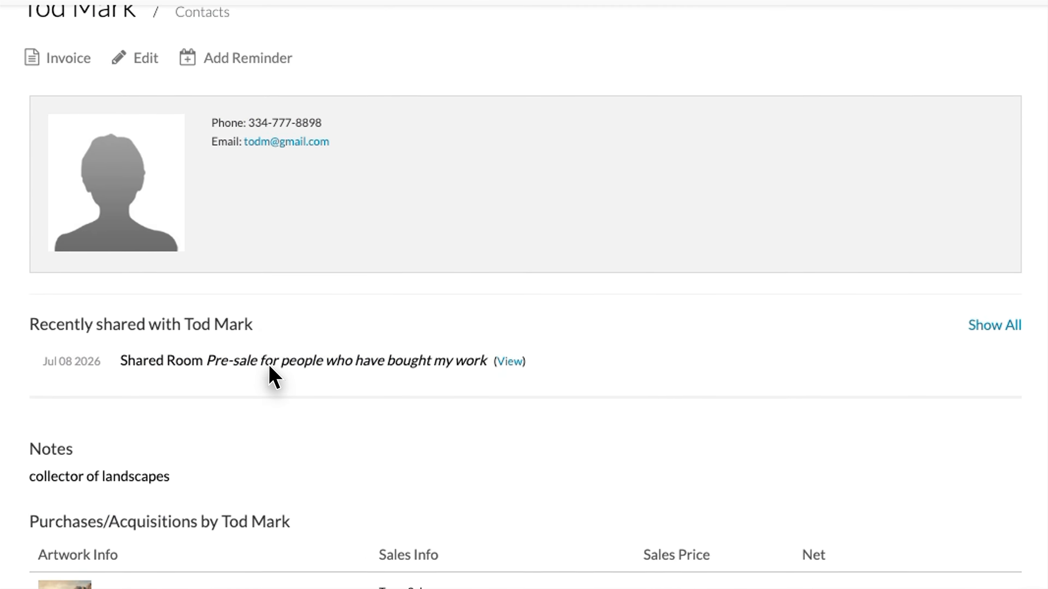
scroll(270, 367, down, 3)
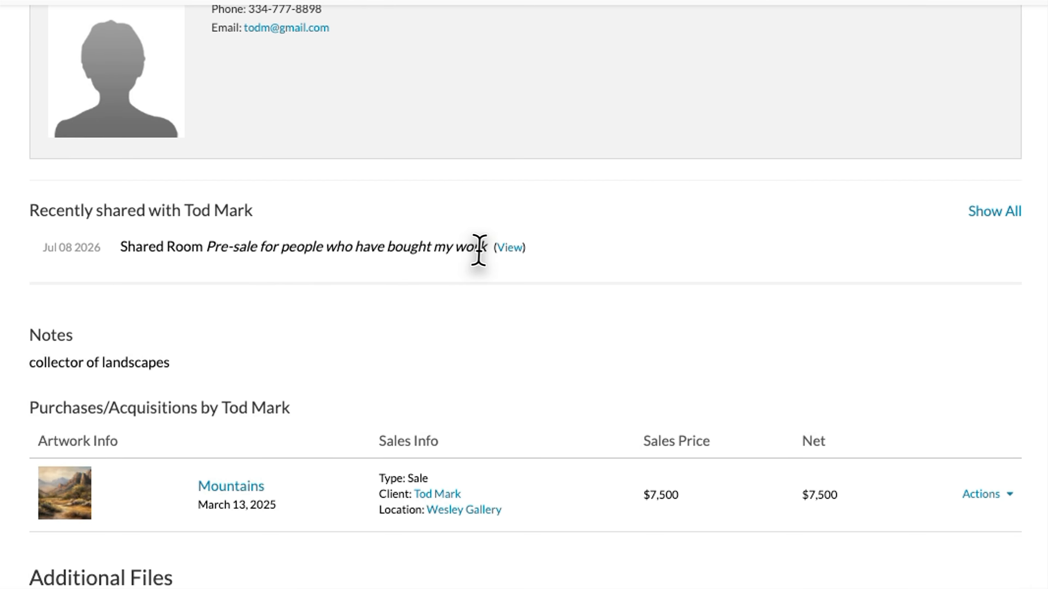
click(499, 252)
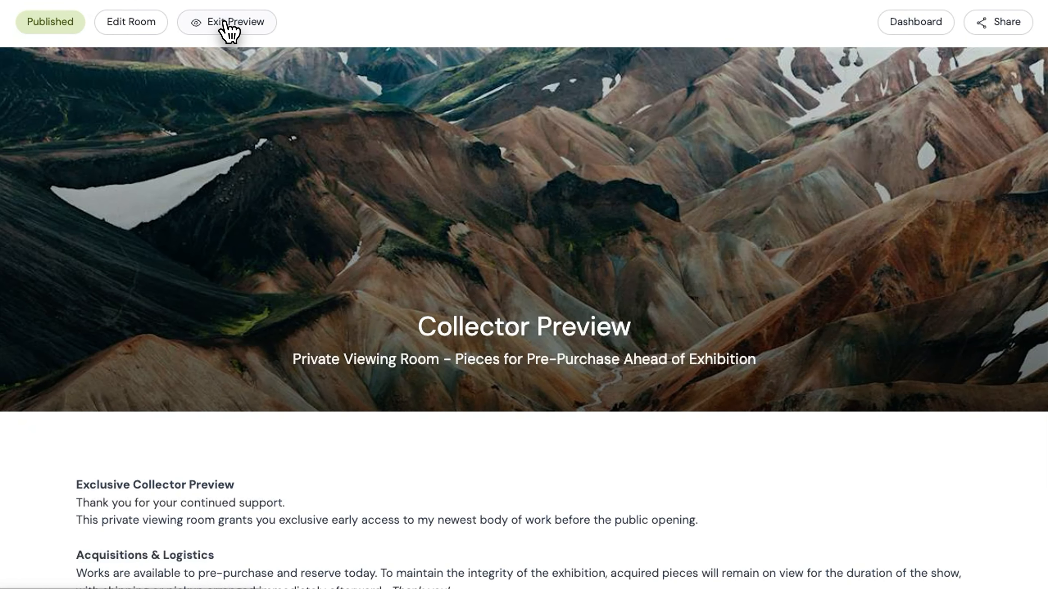
click(225, 28)
Switch on Show Prices and Show Purchase Button in the pre-sale room's settings
click(247, 148)
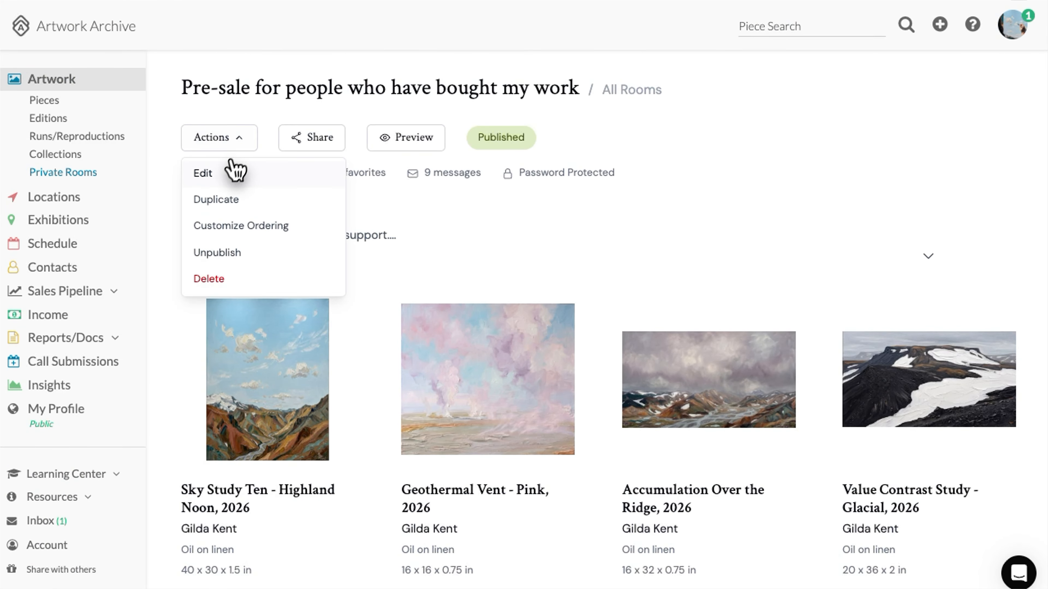
click(237, 171)
scroll(549, 312, down, 2)
scroll(546, 312, down, 10)
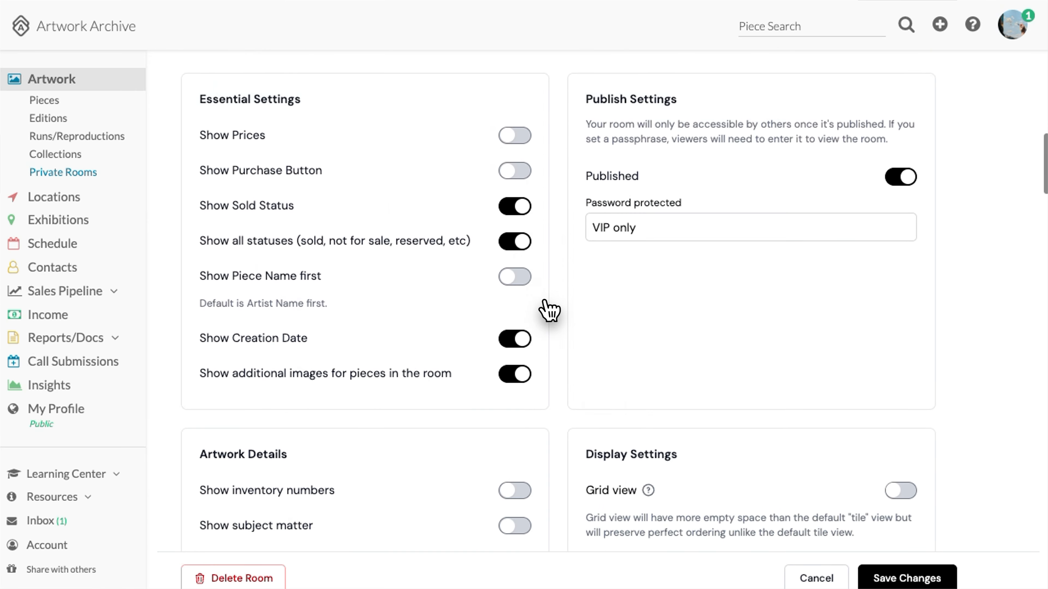
click(521, 135)
click(517, 169)
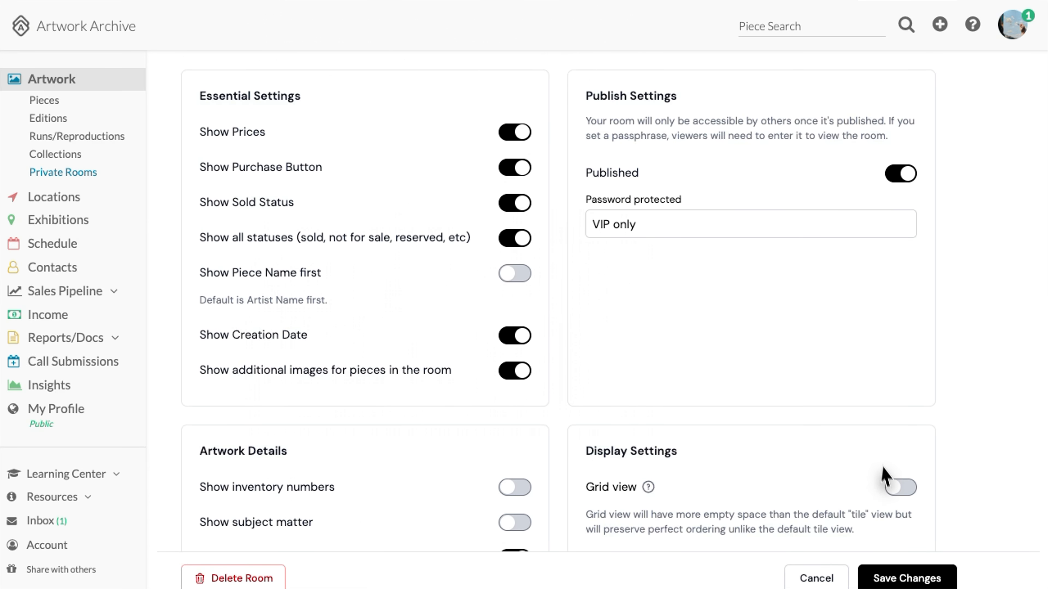
Save the price and purchase-button settings and preview the room as a collector
click(903, 578)
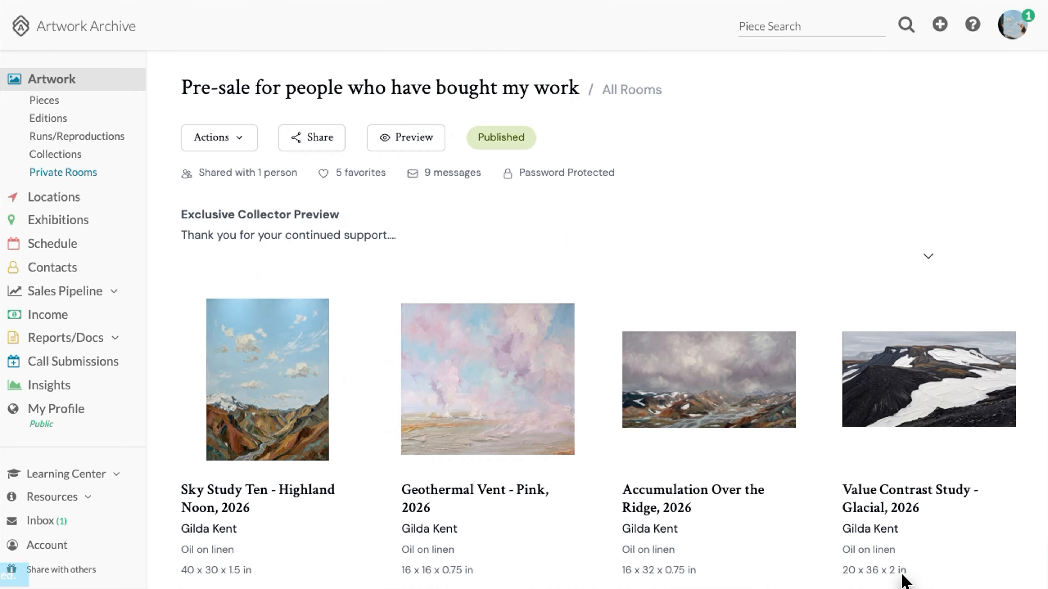
click(409, 140)
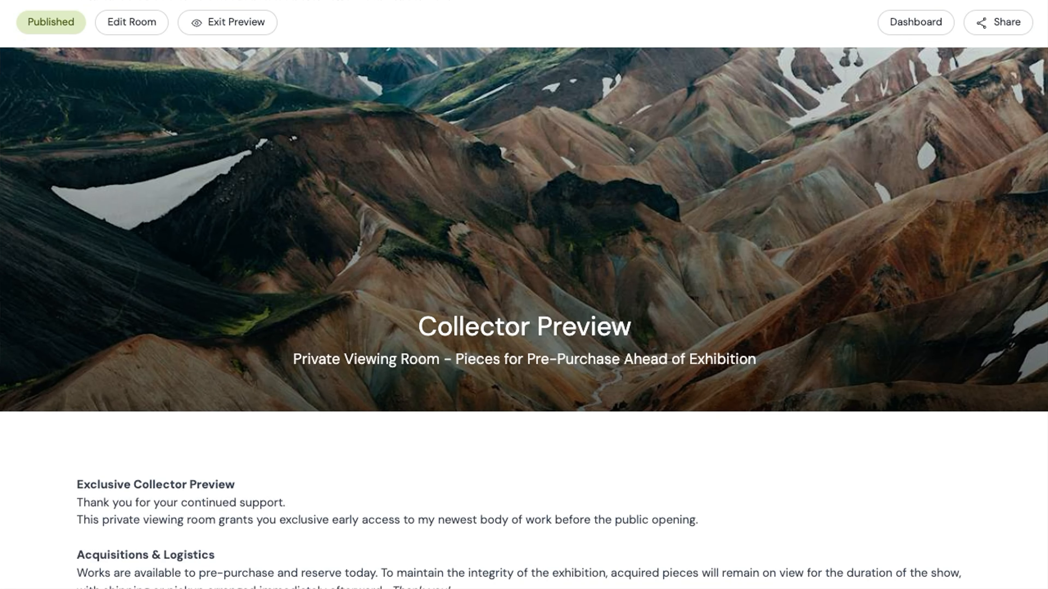
scroll(334, 356, down, 15)
scroll(334, 356, down, 20)
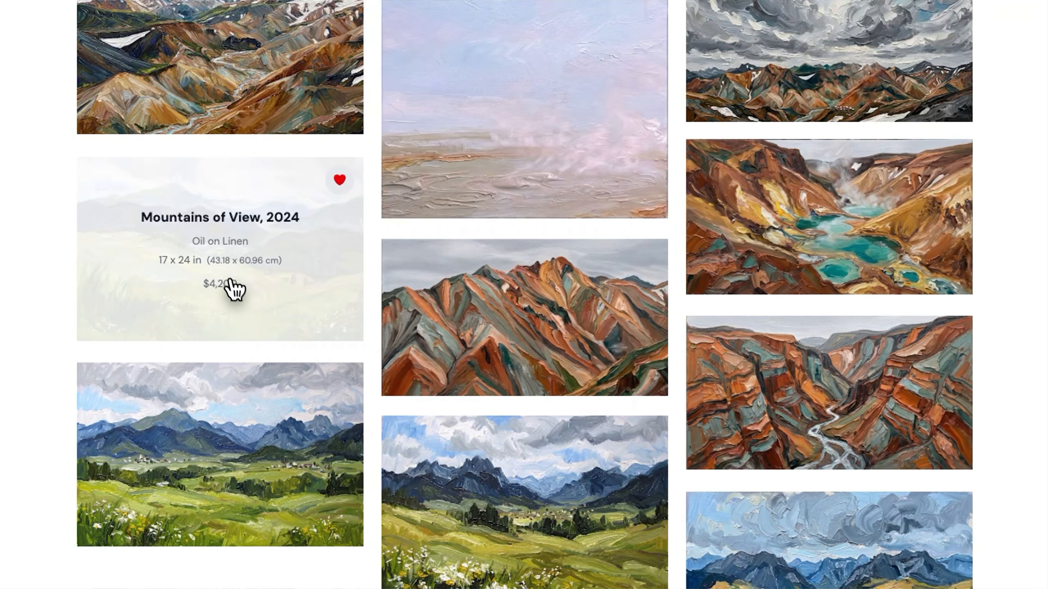
Send a purchase request for Mountains of View from its artwork page
click(274, 300)
click(660, 344)
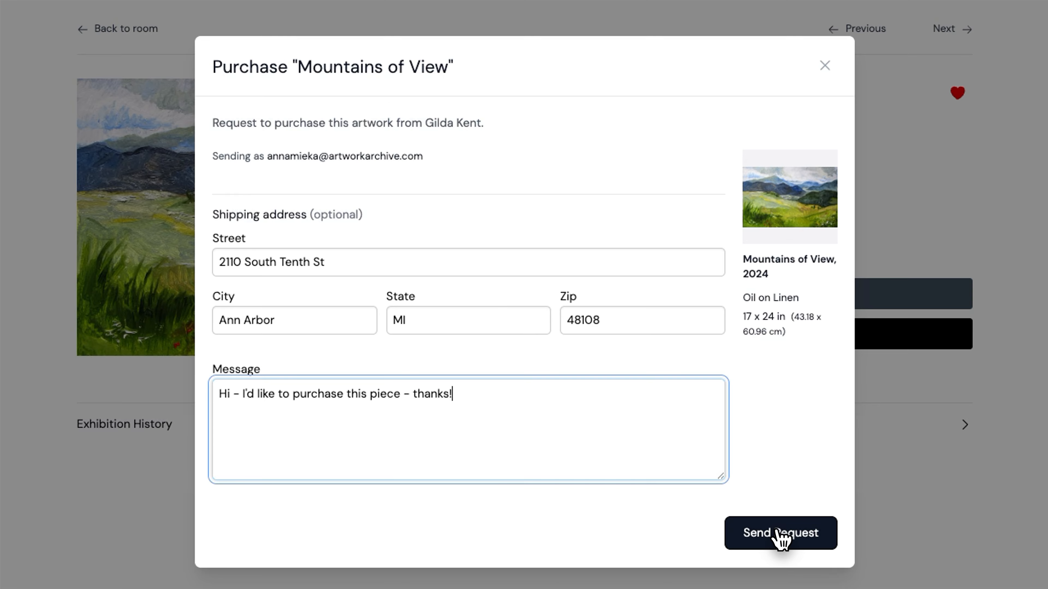
click(781, 537)
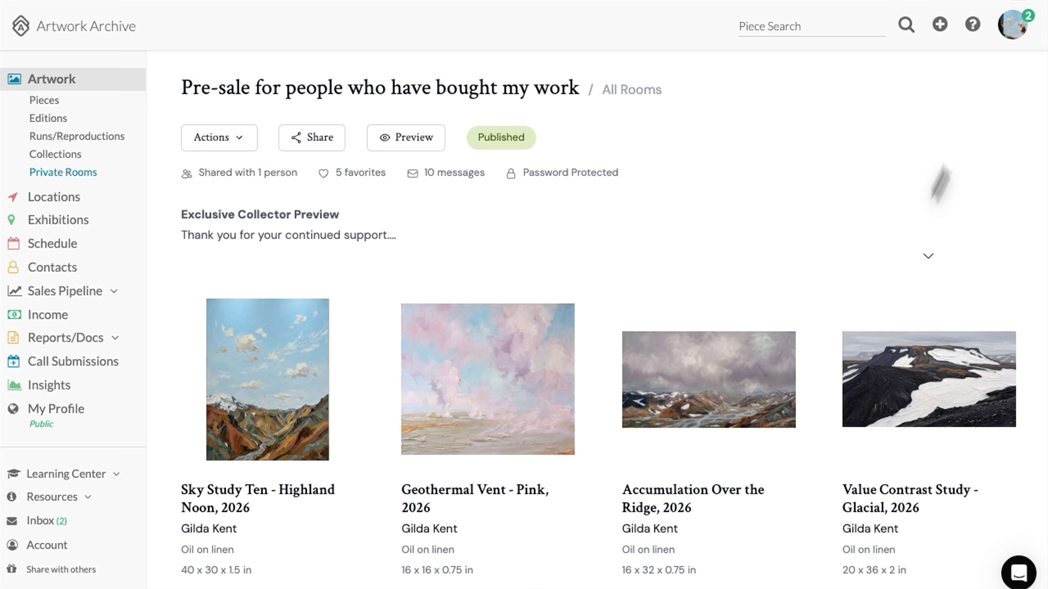
click(1013, 29)
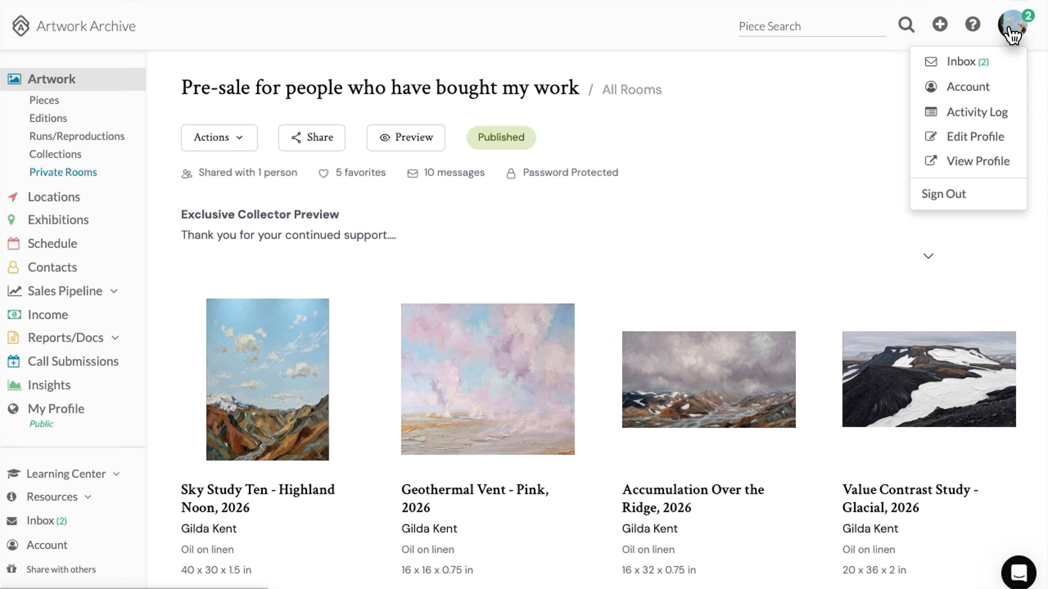
Open the Mountains of View purchase request from the inbox and create its sale and invoice
click(977, 63)
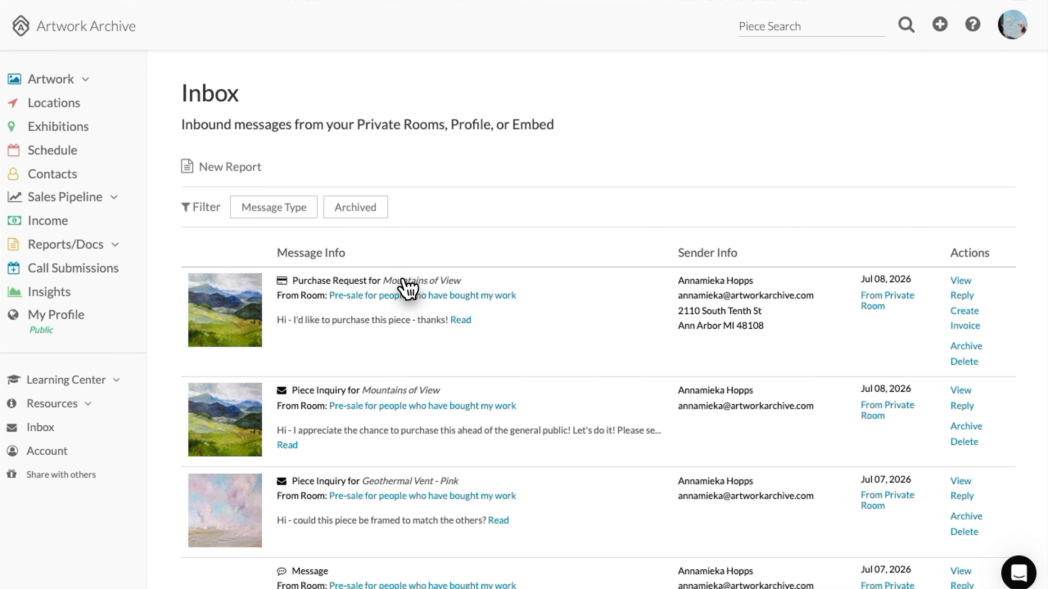
click(962, 285)
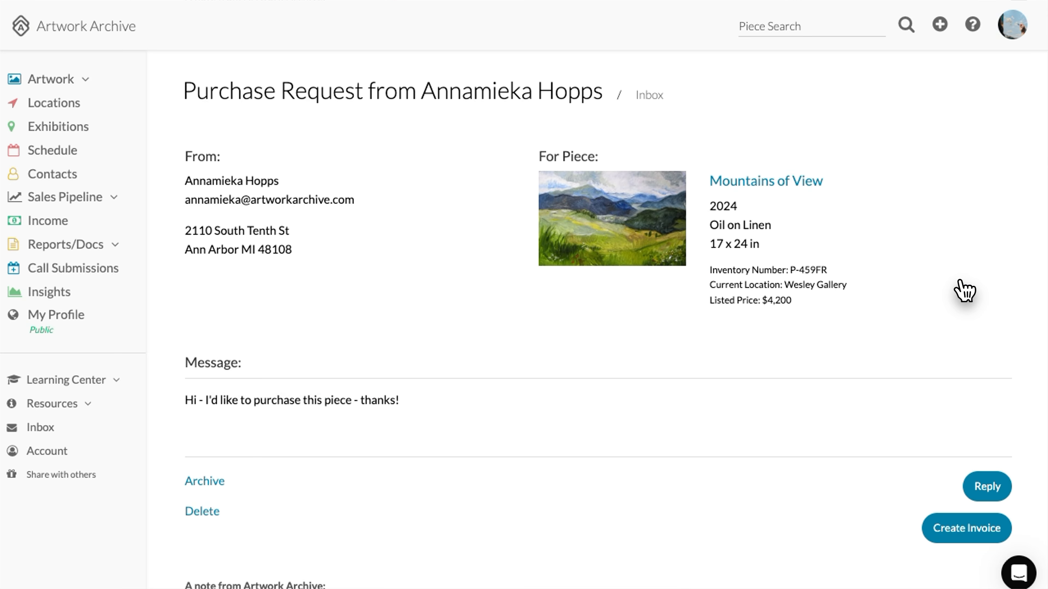
scroll(718, 386, down, 3)
click(967, 386)
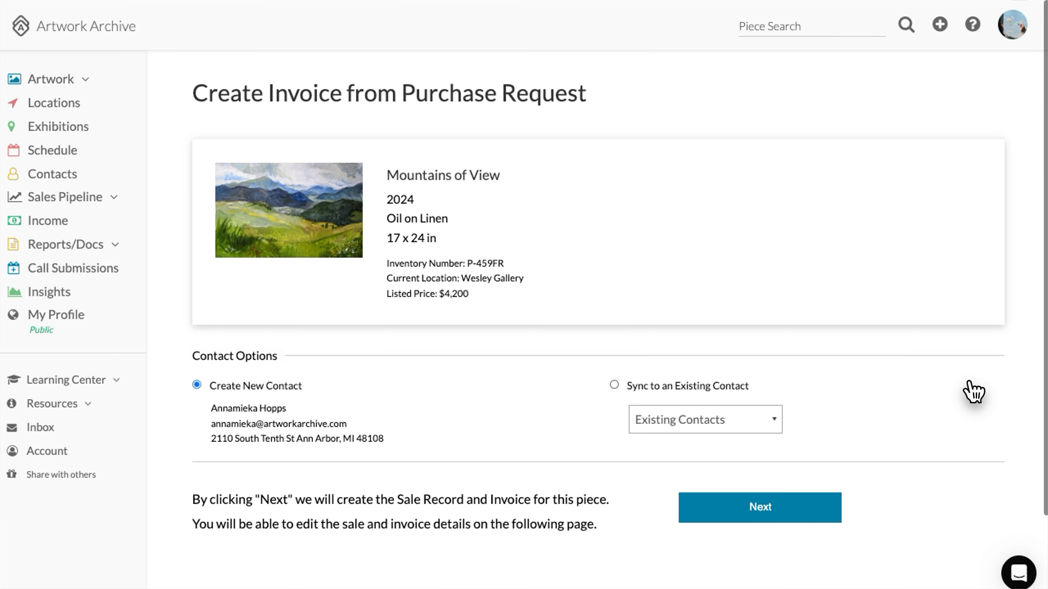
click(735, 513)
Set the partial-payment and payment-button options, pass the robot check, and send the invoice to the buyer
scroll(716, 486, down, 10)
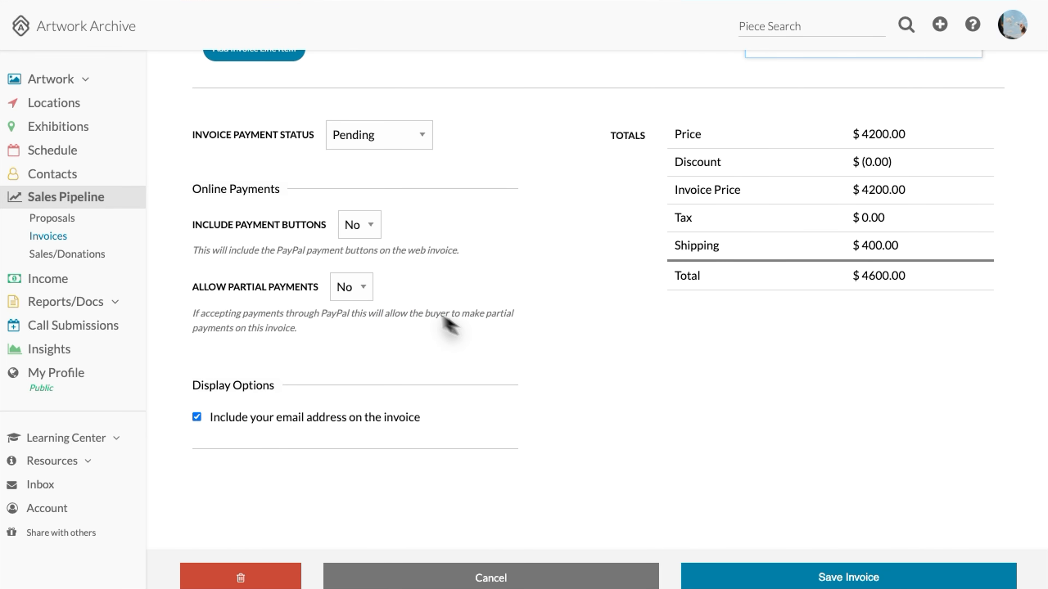
click(355, 287)
click(363, 225)
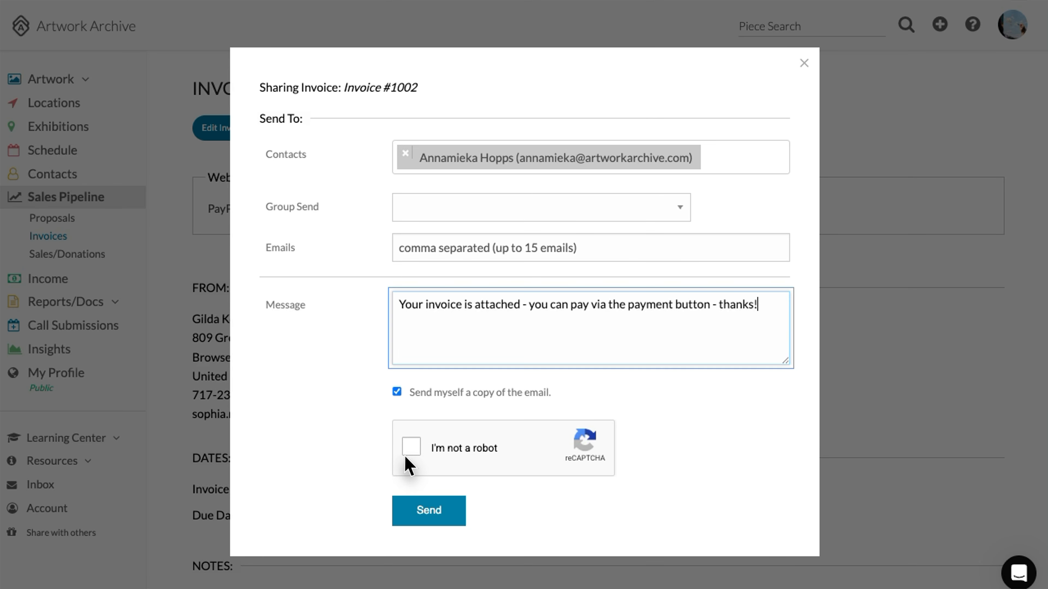
click(408, 454)
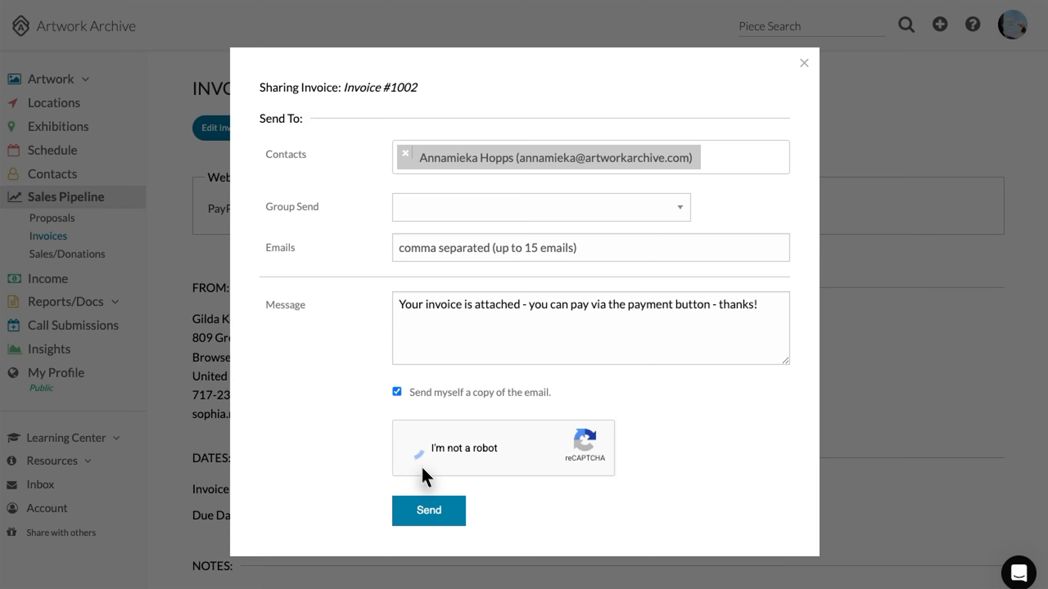
click(429, 514)
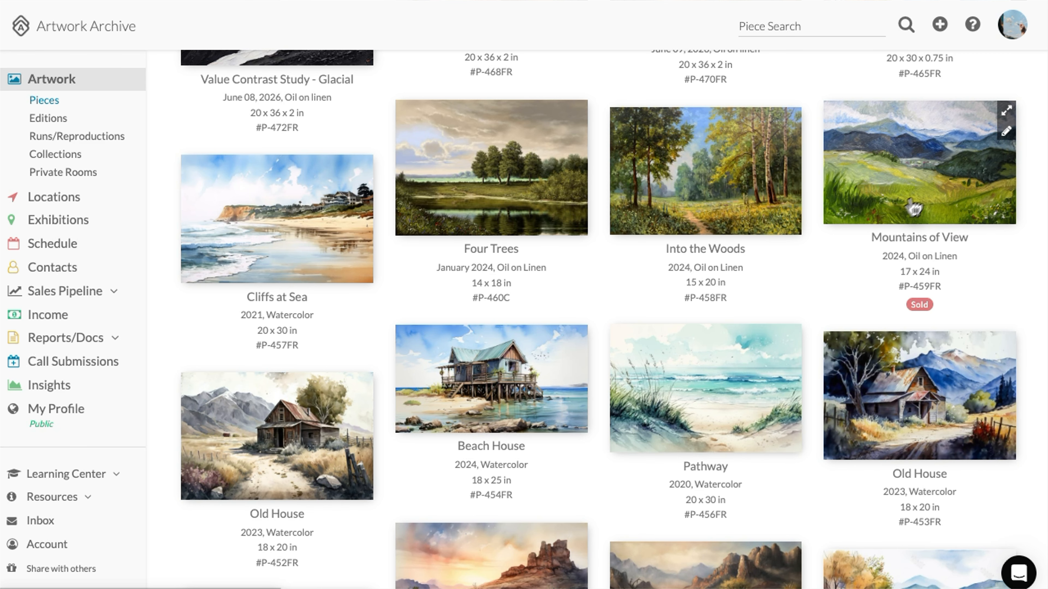
Review the sale details on the now-sold Mountains of View piece
click(907, 215)
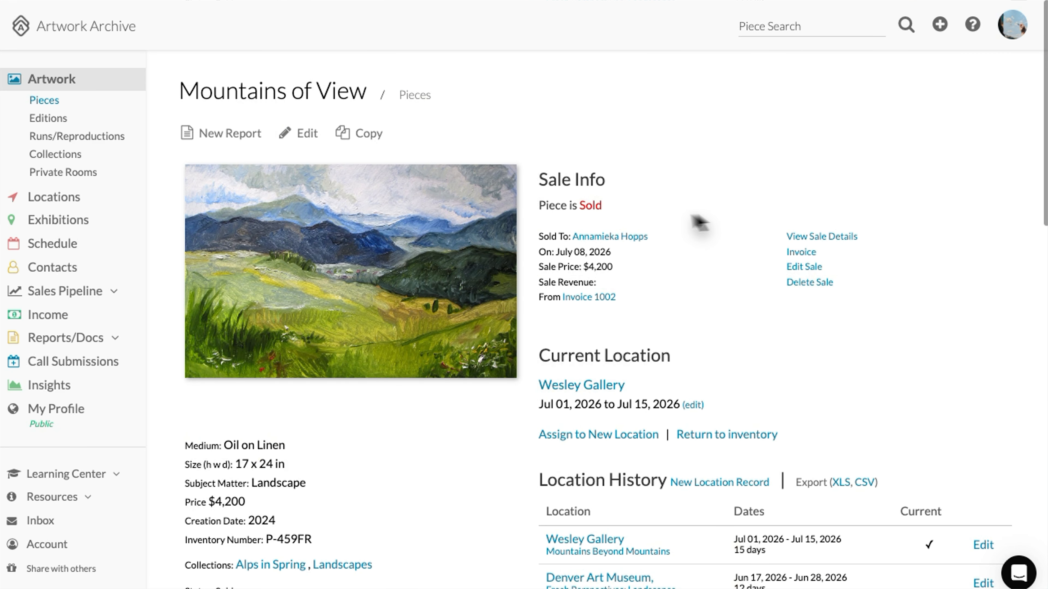
drag(541, 176, 925, 322)
click(925, 316)
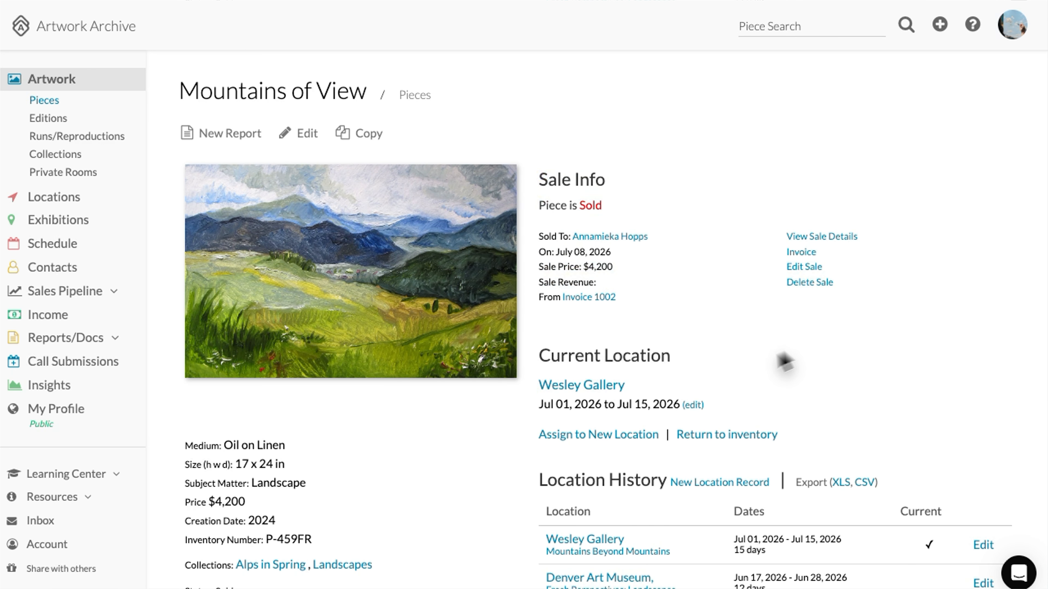
Check the Income records, then go to Artwork > Private Rooms
click(48, 316)
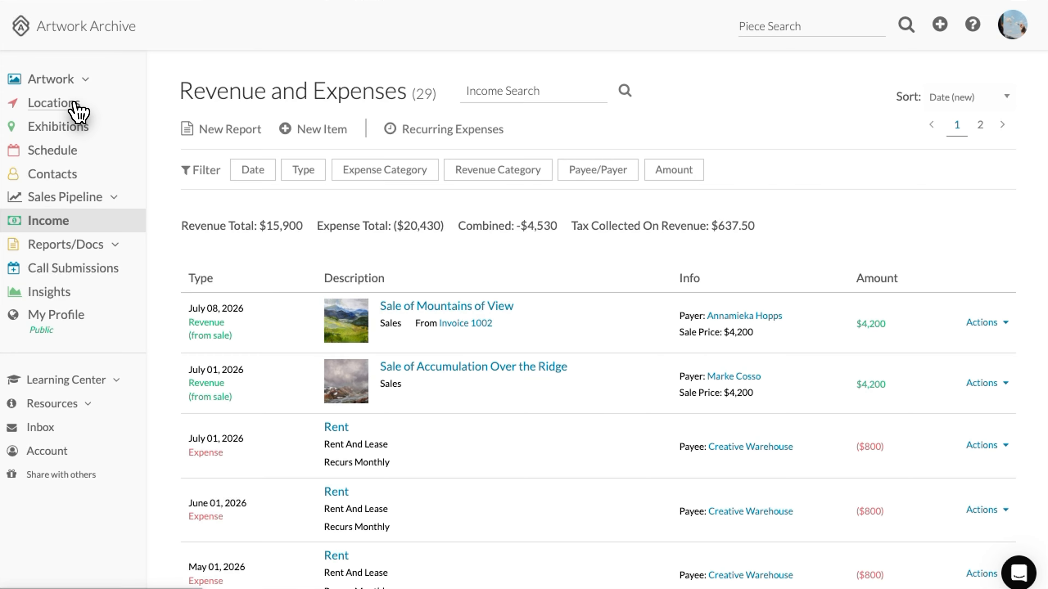
click(78, 80)
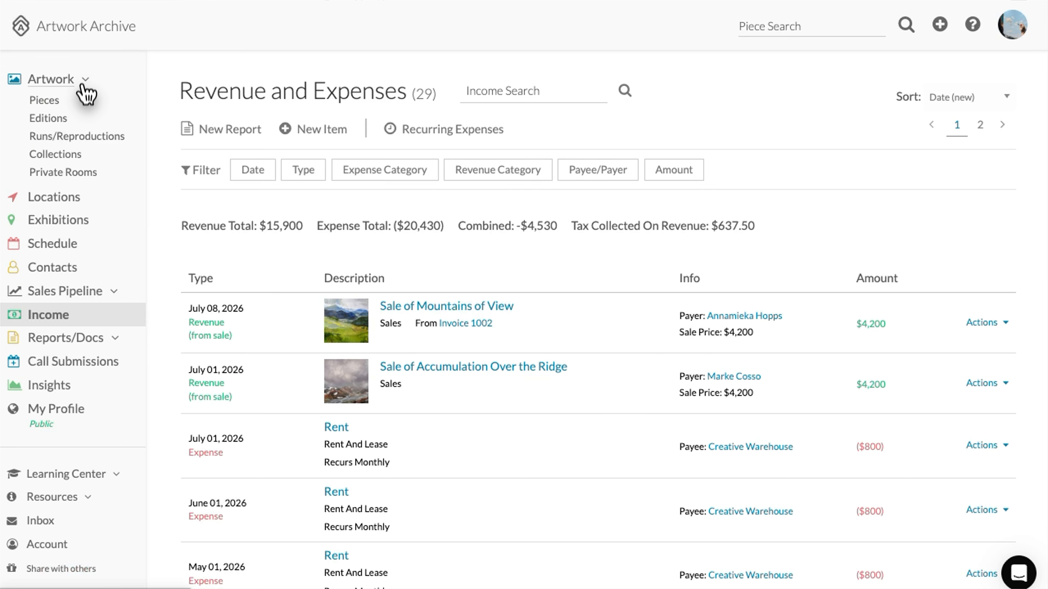
click(68, 175)
Create the private room 'Commission for Jill' with three pieces and save it
click(236, 136)
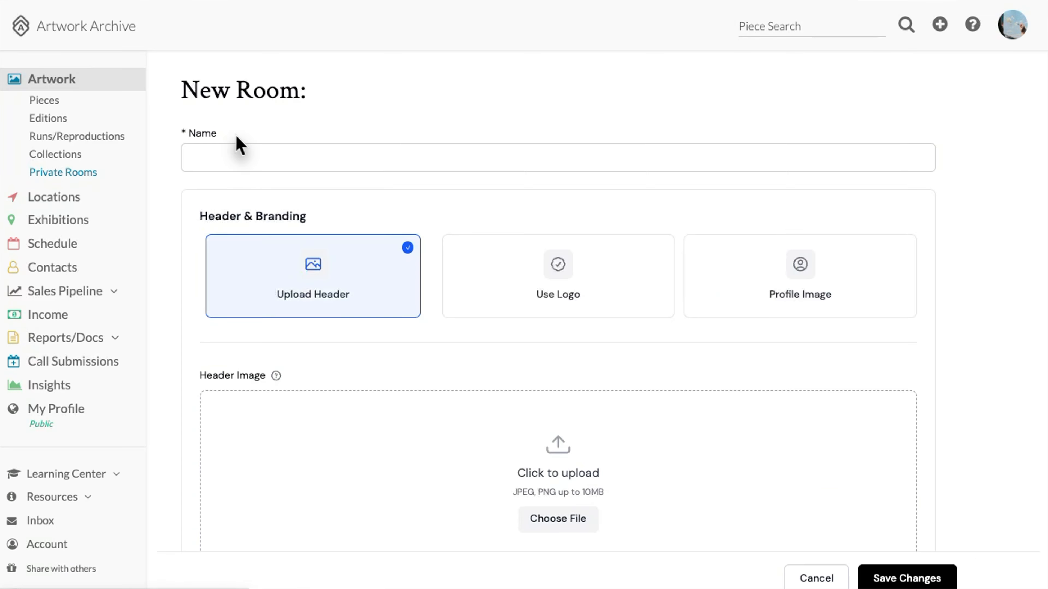
text(Commission for Jill)
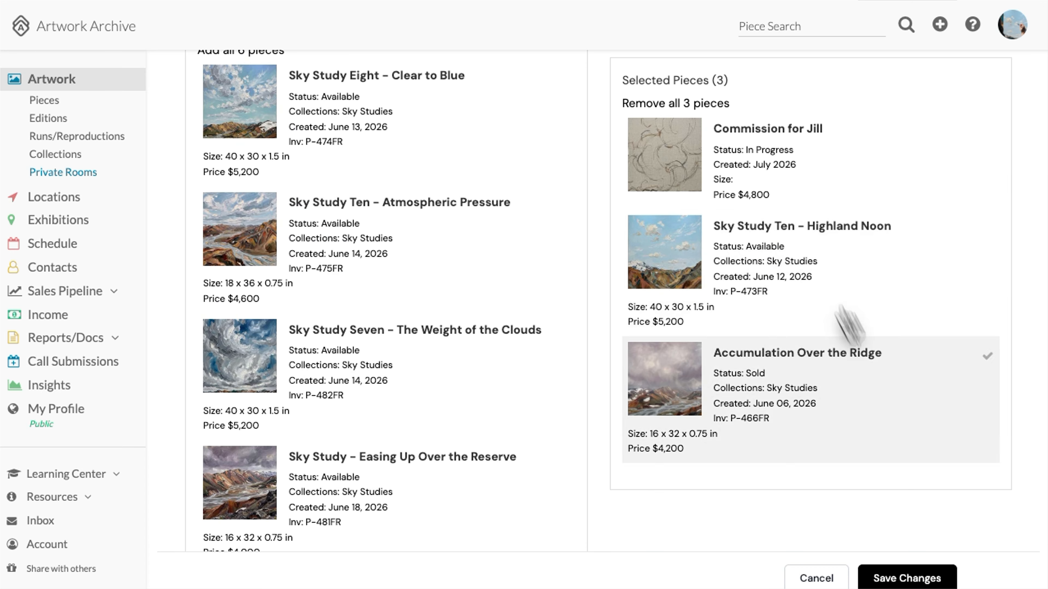
click(916, 578)
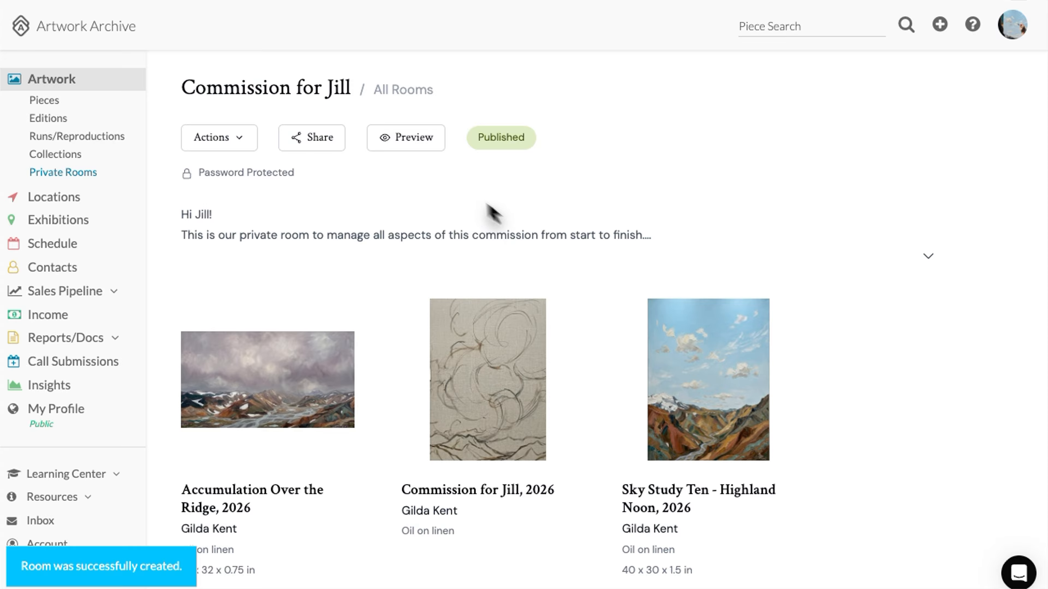
Preview the room as the client and browse the commission artwork's progress images
click(420, 146)
scroll(344, 339, down, 5)
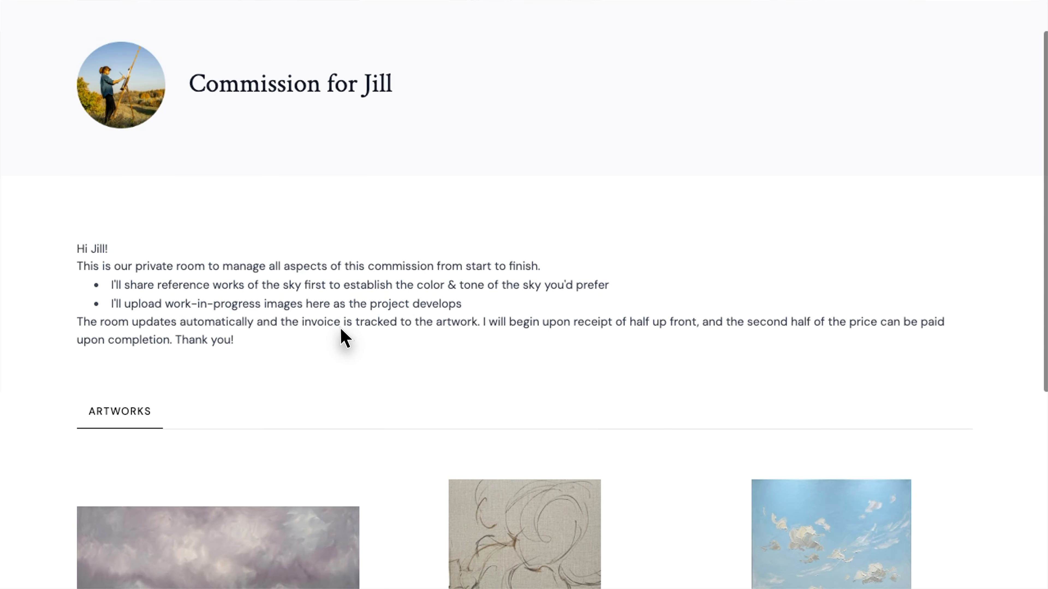
scroll(342, 335, down, 3)
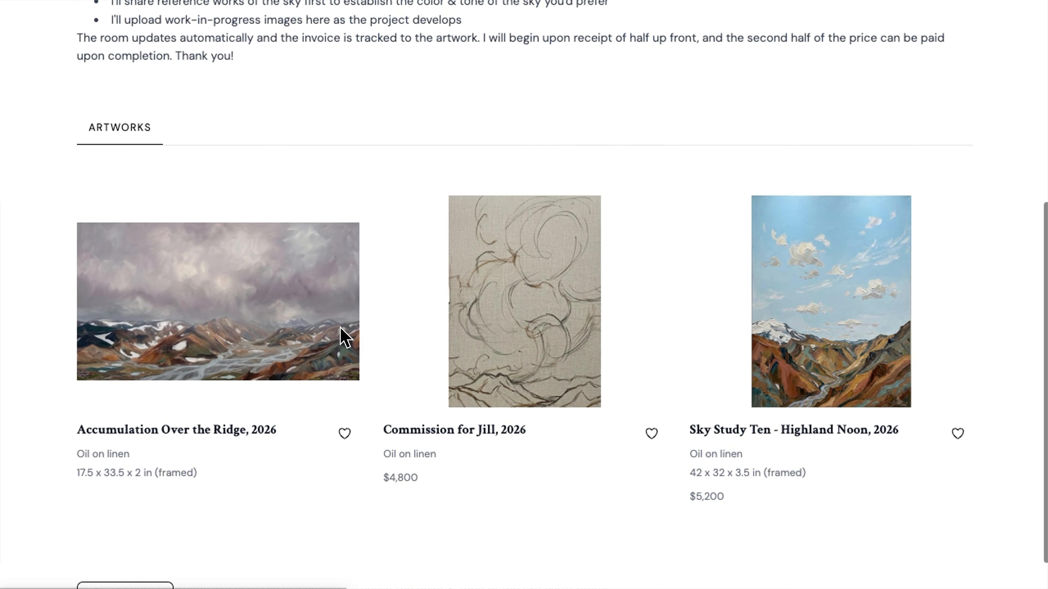
click(577, 362)
scroll(313, 376, down, 2)
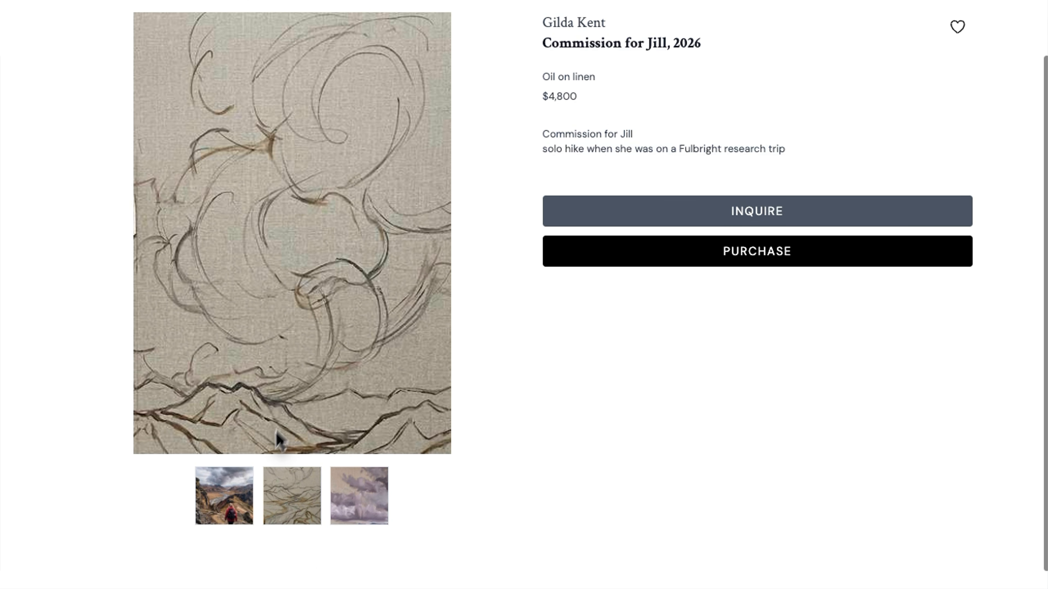
click(369, 504)
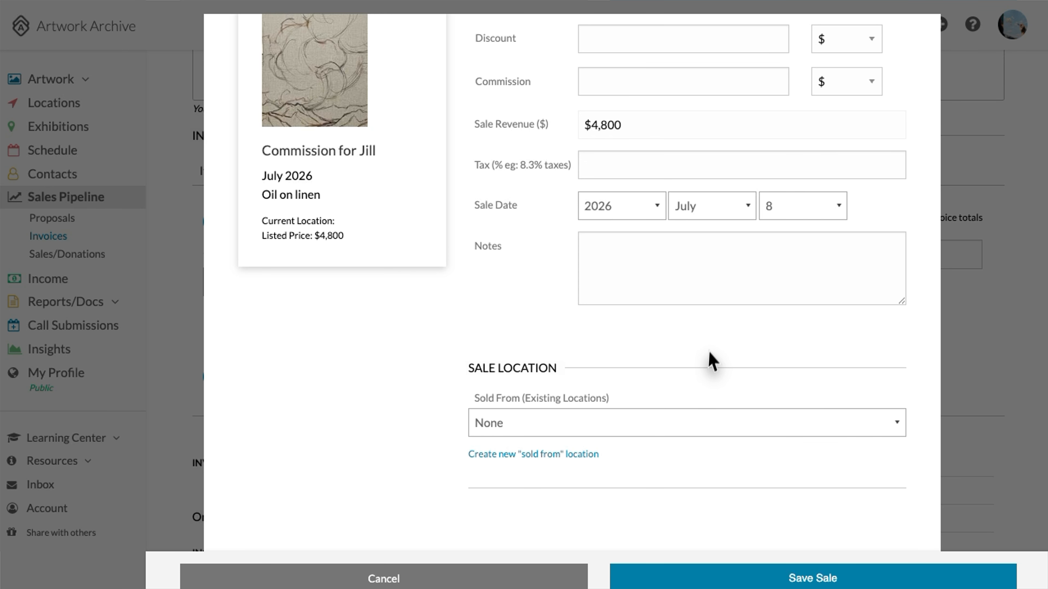
Save the $4,800 sale and invoice it with PayPal payment buttons and partial payments allowed
scroll(708, 355, up, 3)
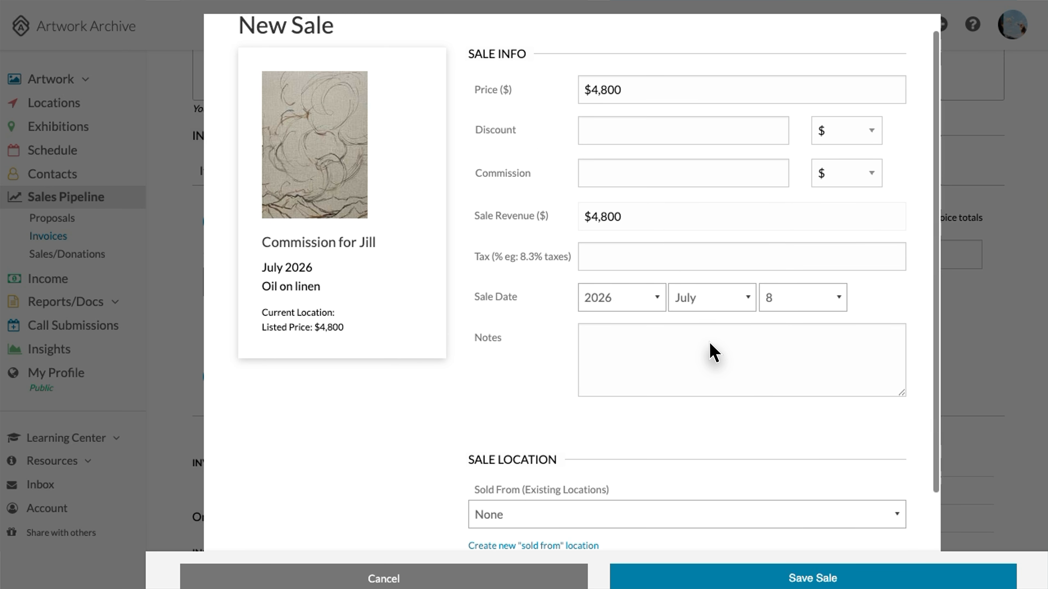
scroll(709, 351, down, 3)
click(772, 576)
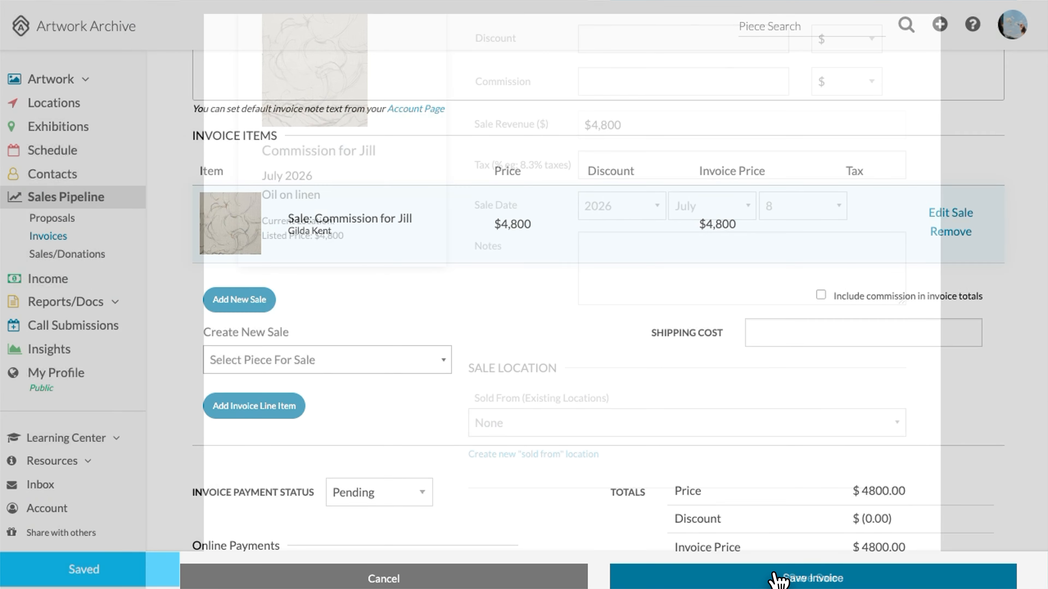
scroll(552, 370, down, 5)
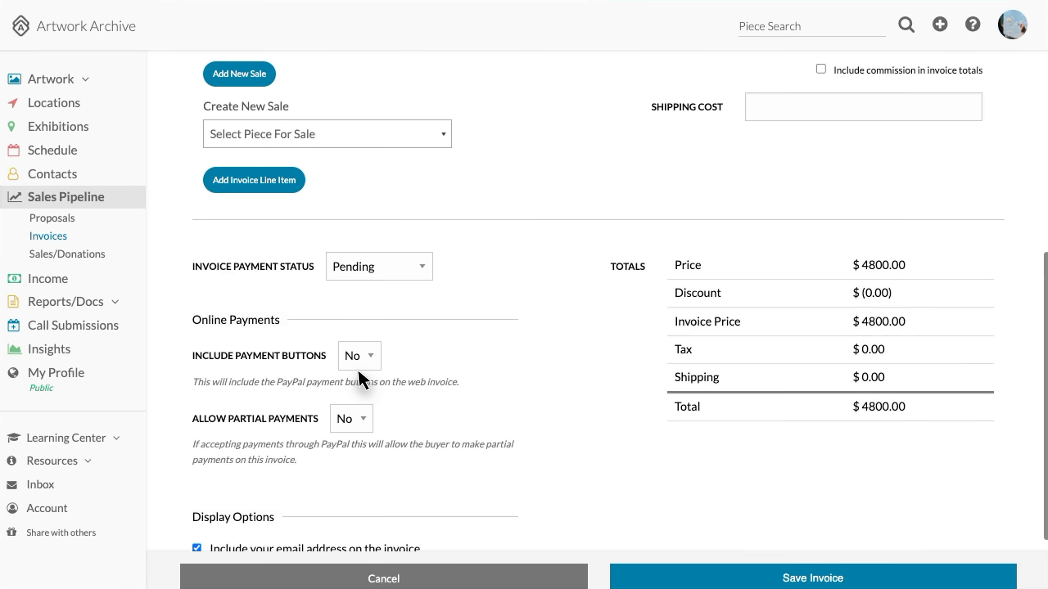
click(369, 361)
click(358, 334)
click(357, 419)
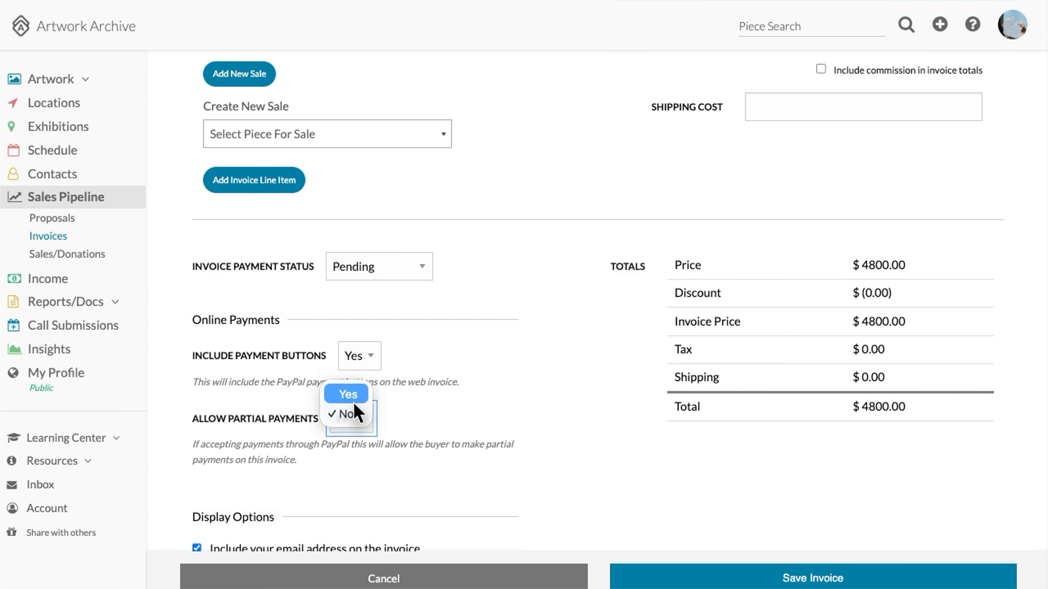
scroll(534, 407, down, 5)
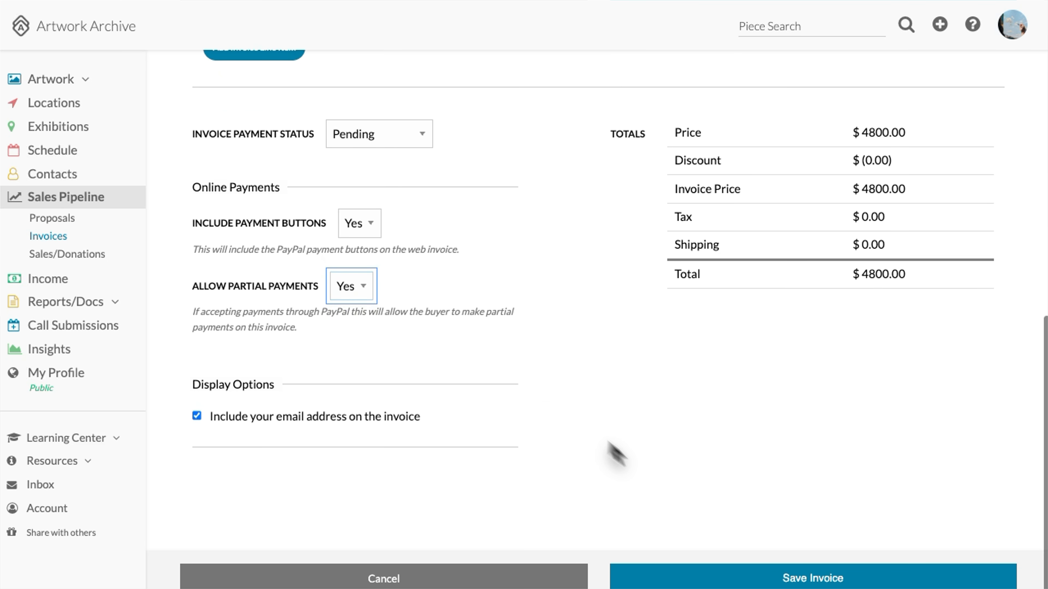
click(762, 578)
From the invoice, open the commission piece and move its final image to position 3
click(966, 300)
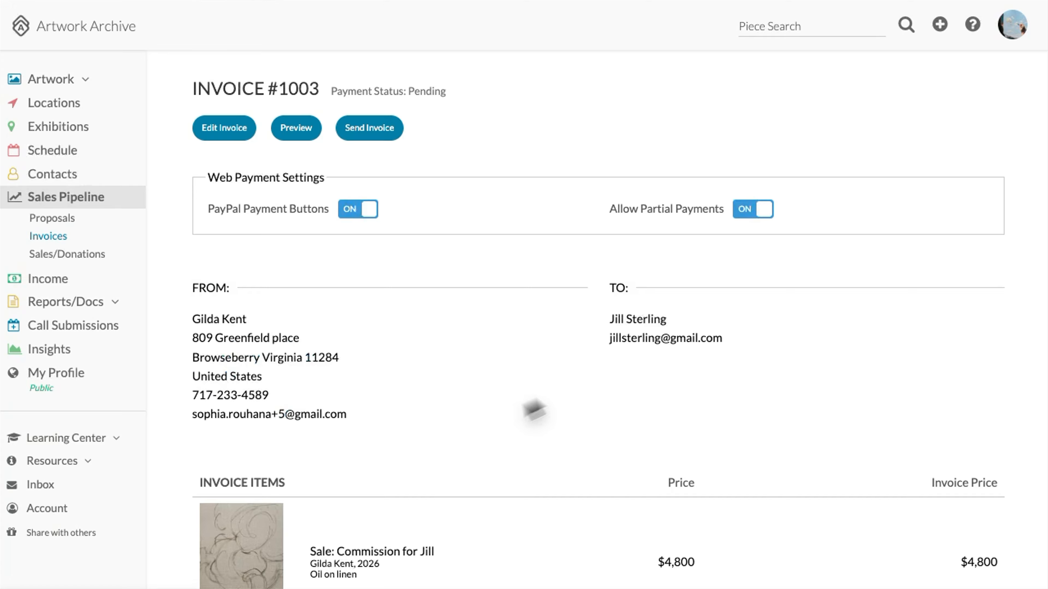
scroll(451, 429, down, 3)
click(248, 428)
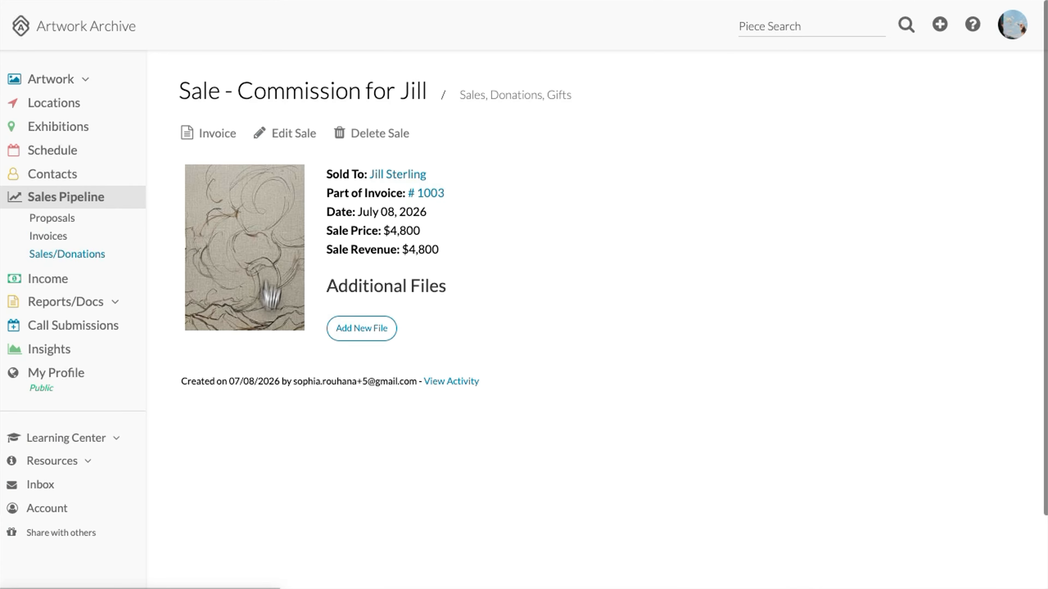
click(278, 217)
click(305, 169)
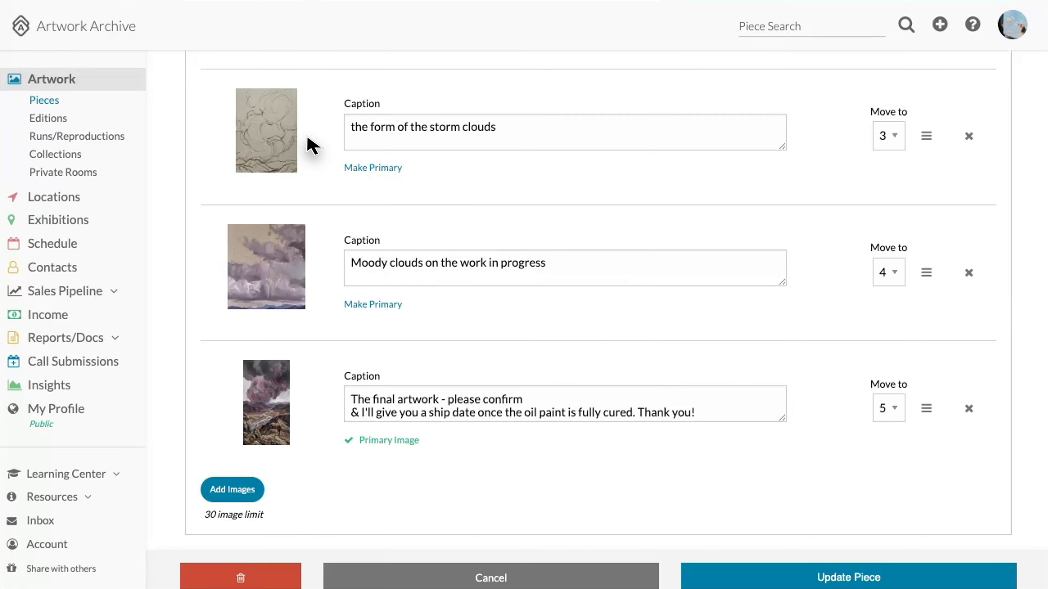
click(893, 409)
click(887, 368)
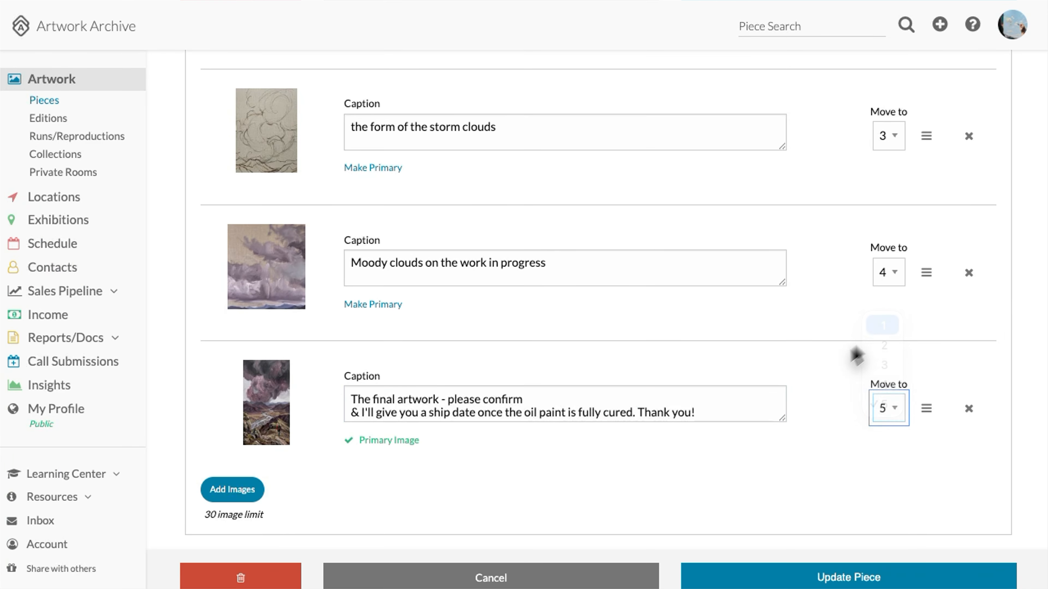
click(823, 577)
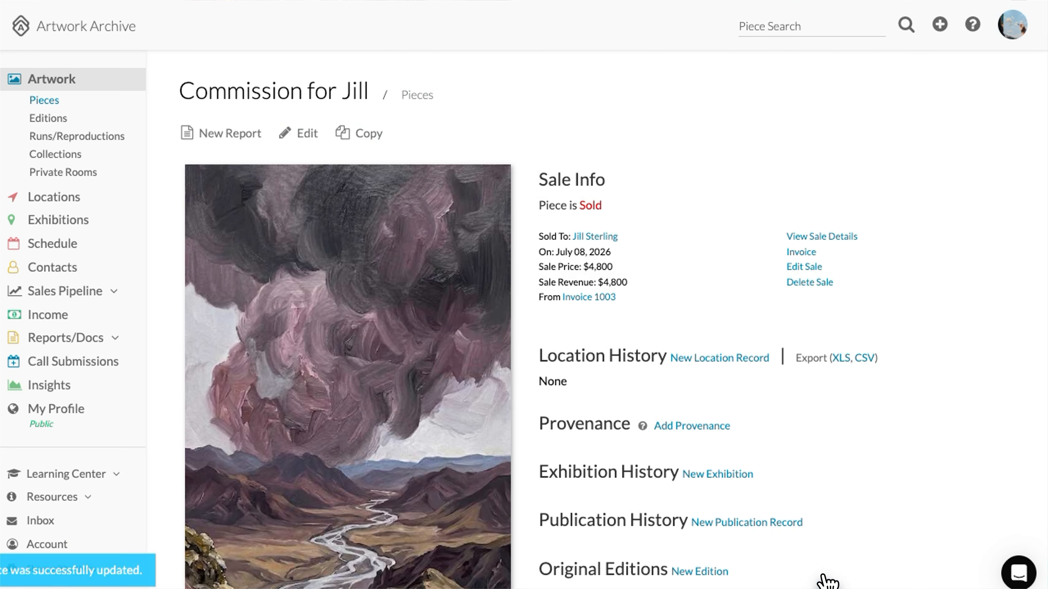
View the piece's images full size, then save a new empty room 'First Private Room!' with the logo header
click(65, 173)
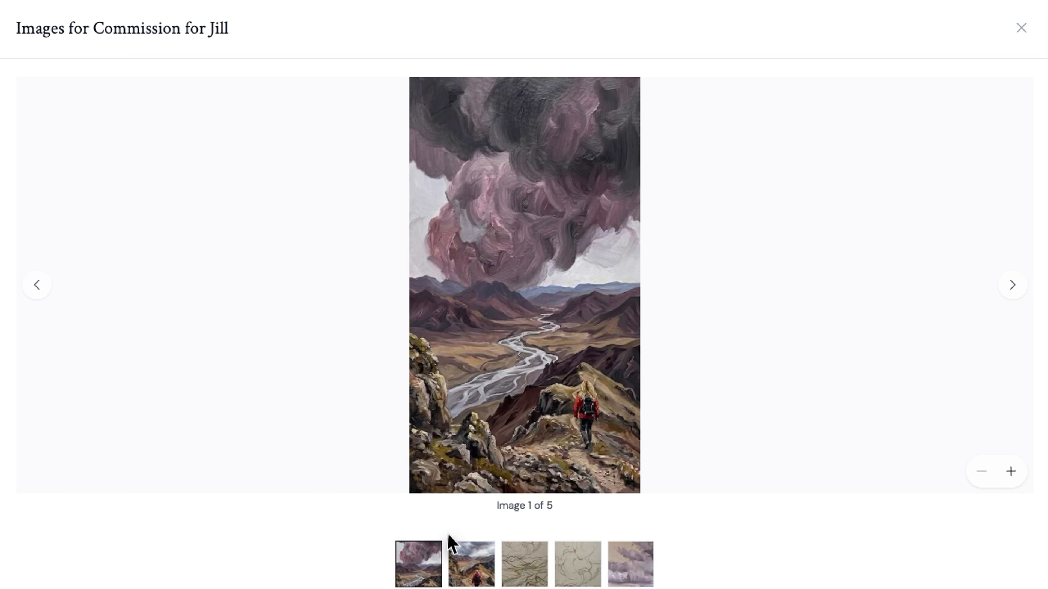
click(467, 561)
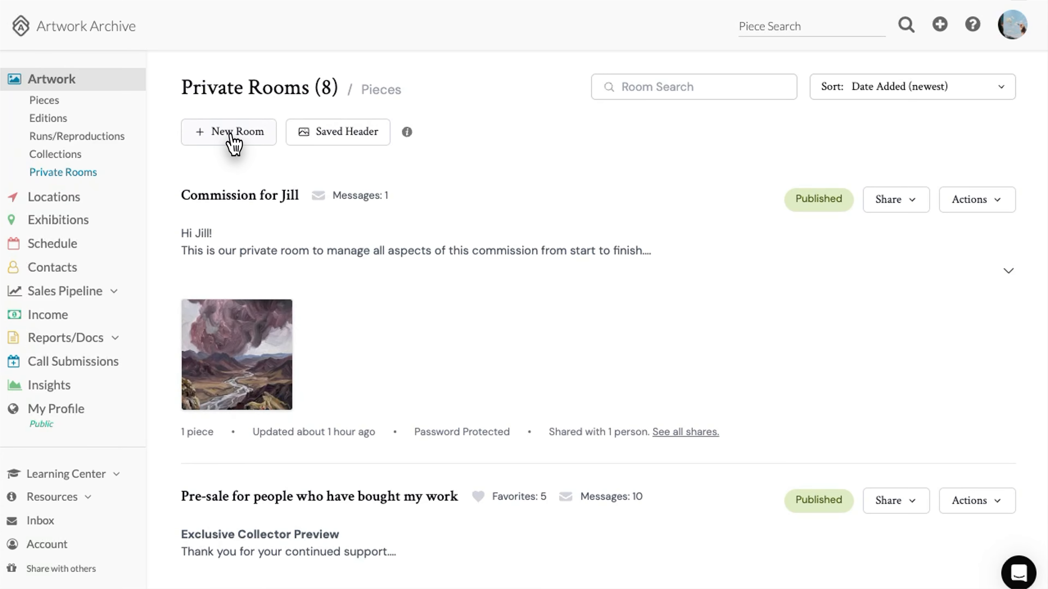
click(229, 131)
click(225, 157)
text(First Private Room!)
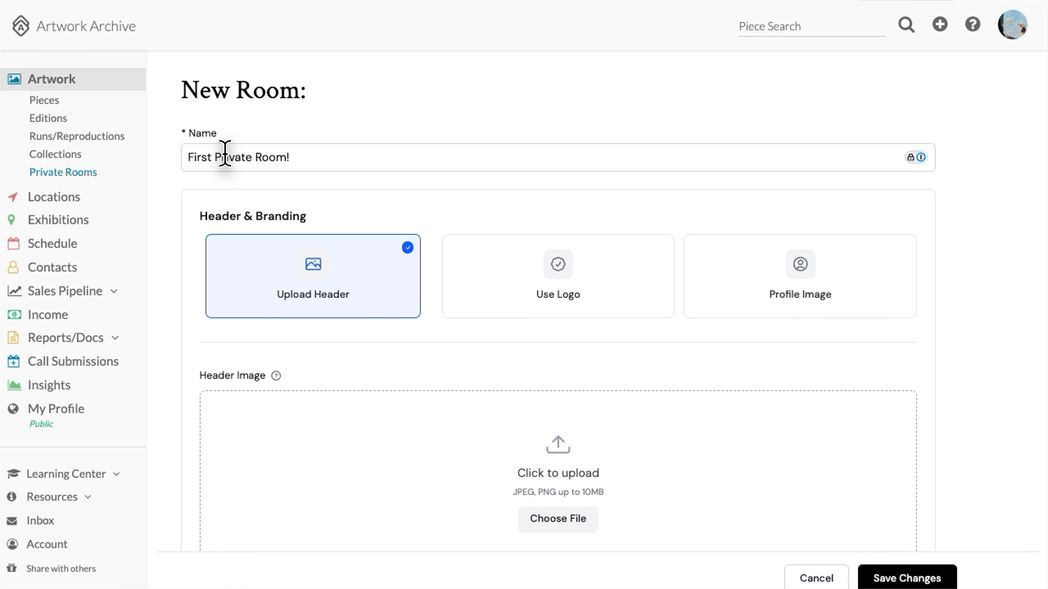
click(549, 281)
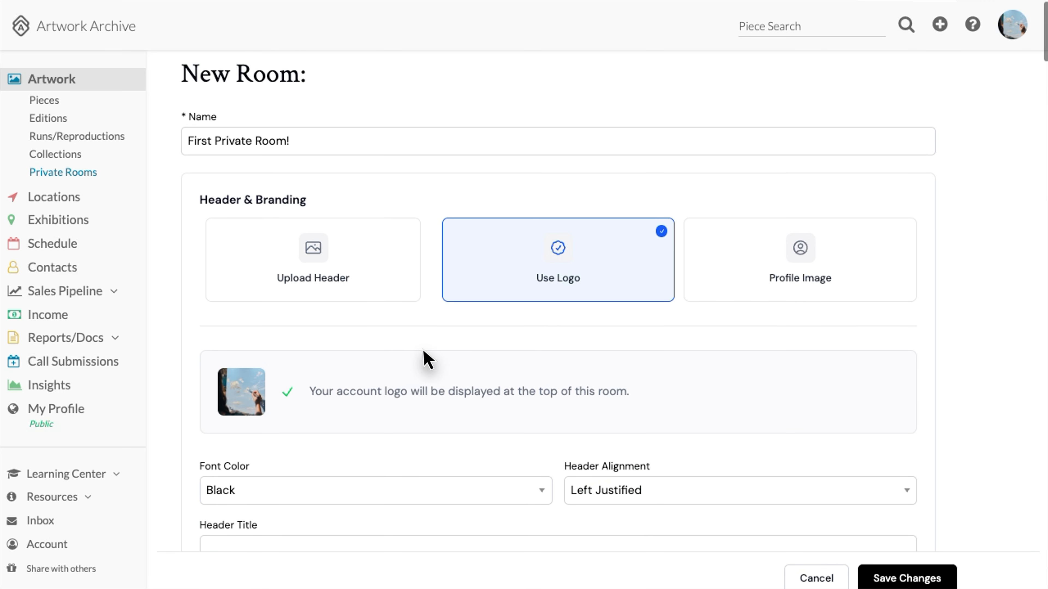
scroll(424, 358, down, 7)
click(904, 577)
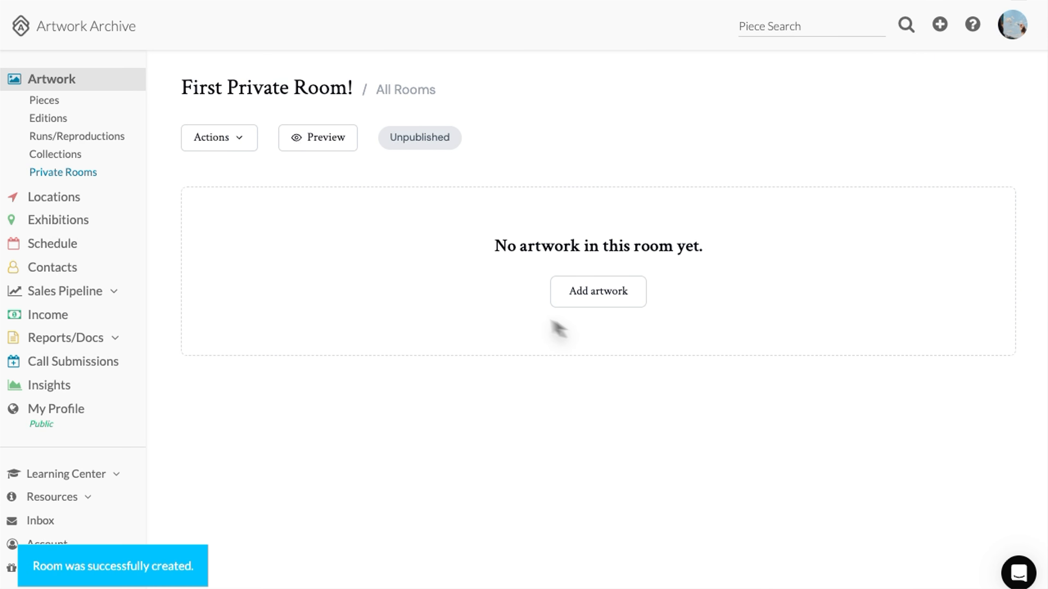
Search the Help Docs in the Learning Center for 'Private Room'
click(113, 477)
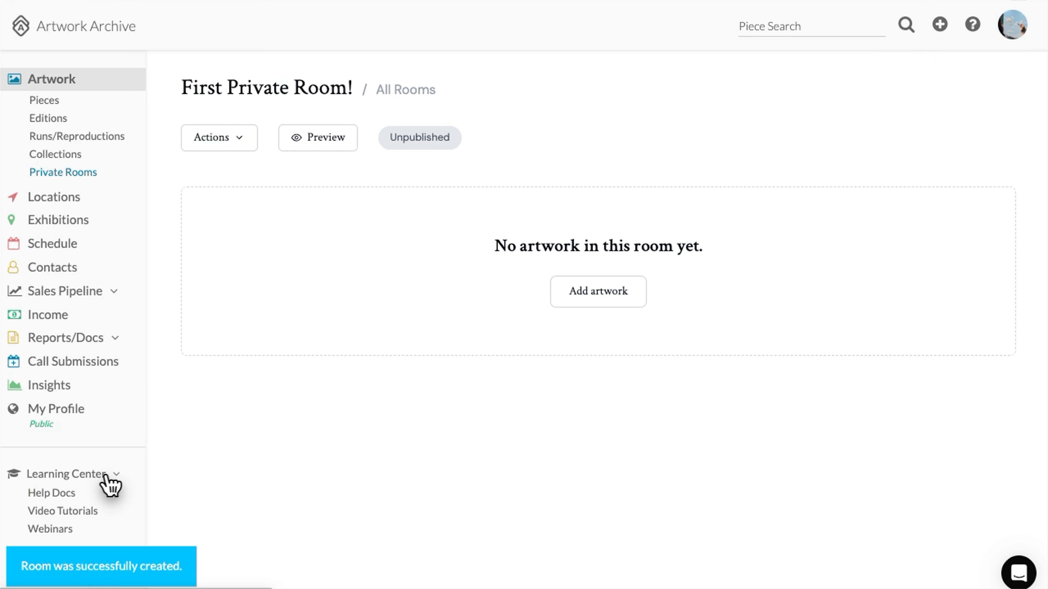
click(60, 491)
text(Private Room)
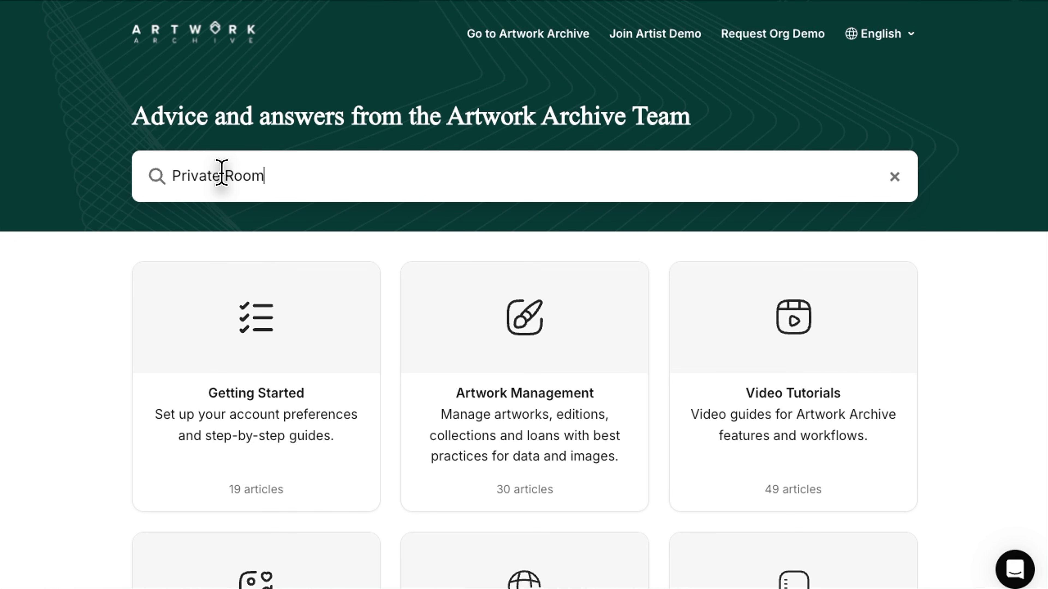
key(Return)
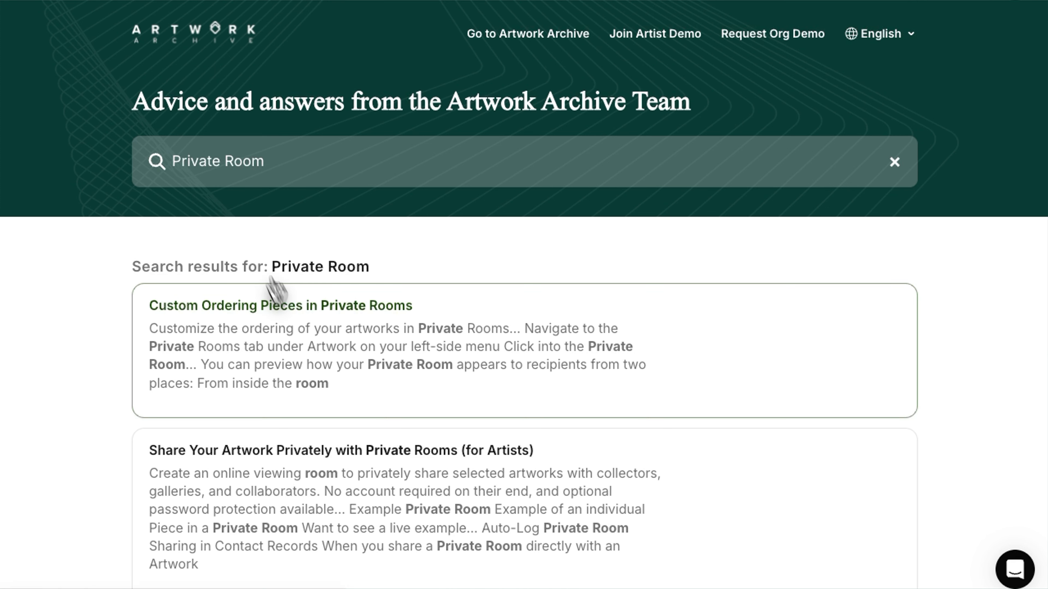
scroll(308, 339, down, 7)
scroll(308, 339, down, 6)
Read the article section on previewing what contacts see in private rooms, then open support chat
click(287, 310)
scroll(522, 355, down, 6)
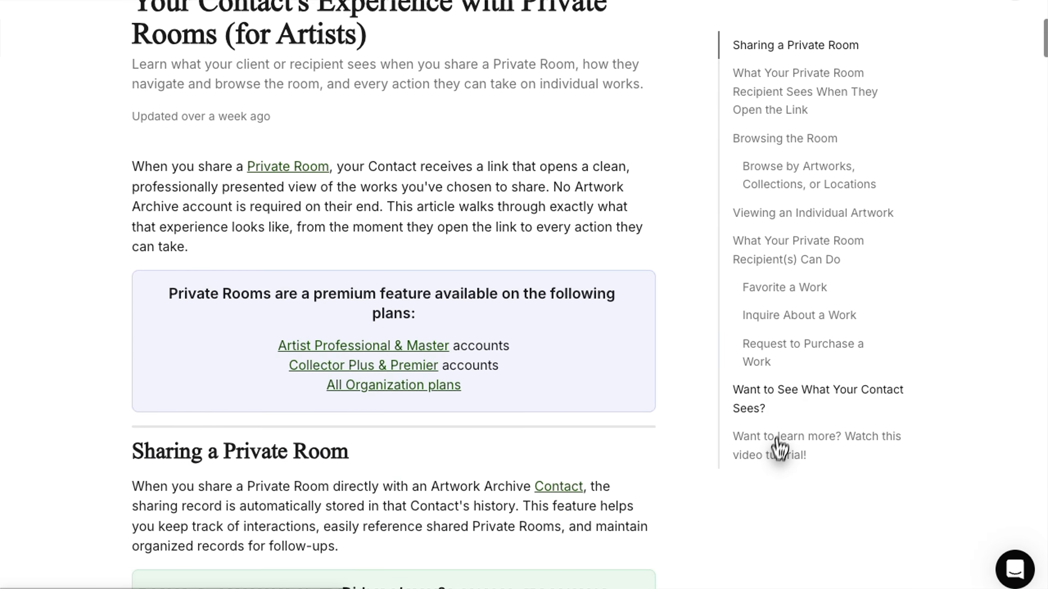
click(777, 391)
click(1015, 569)
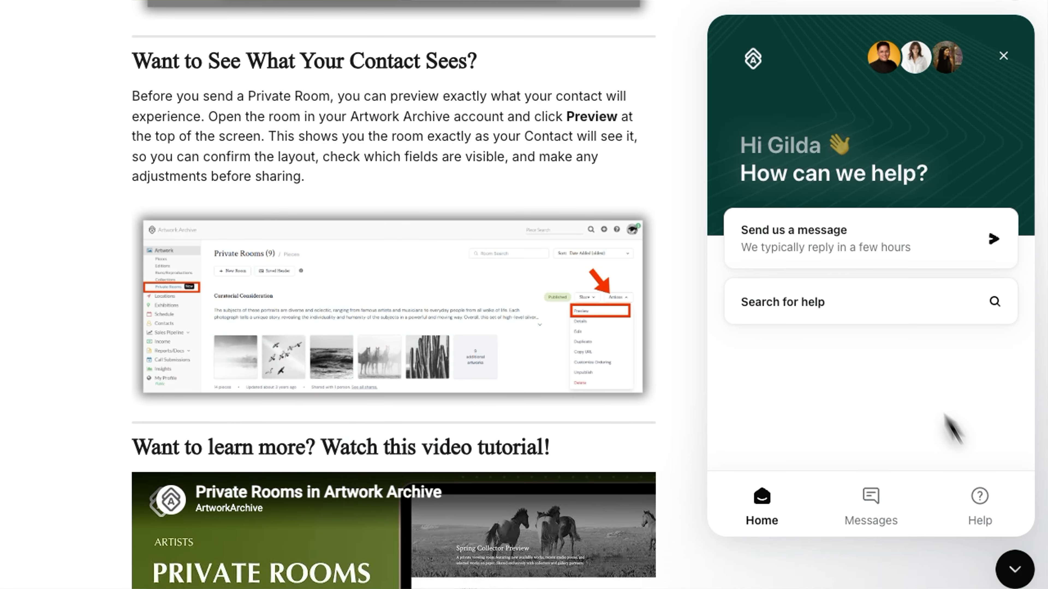